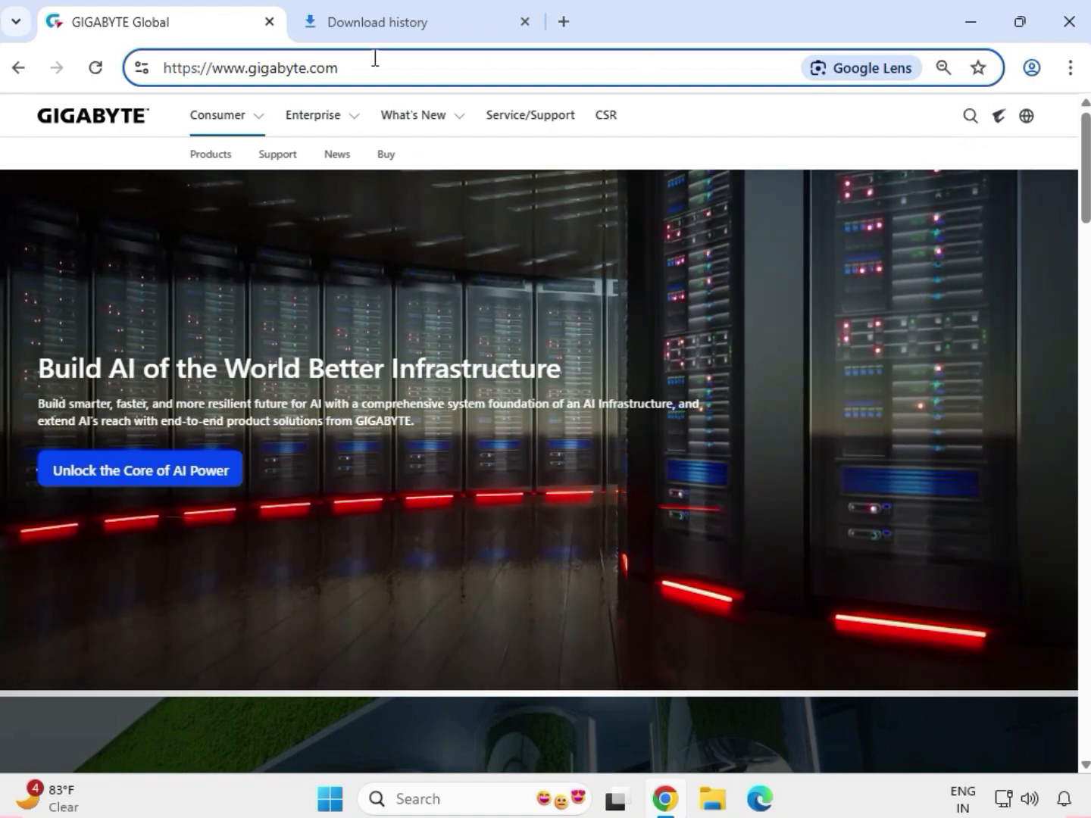
Search the GIGABYTE website for "H110M DS2V DDR3".
drag(372, 65, 160, 69)
click(727, 140)
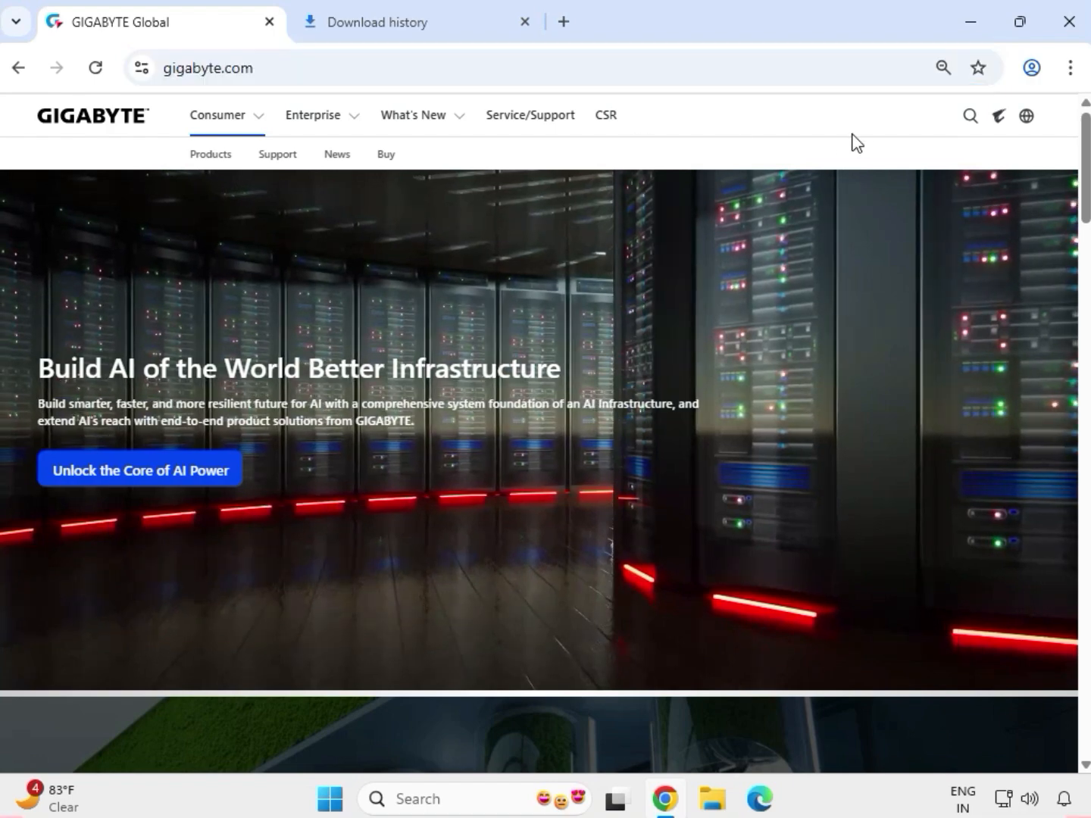
click(968, 119)
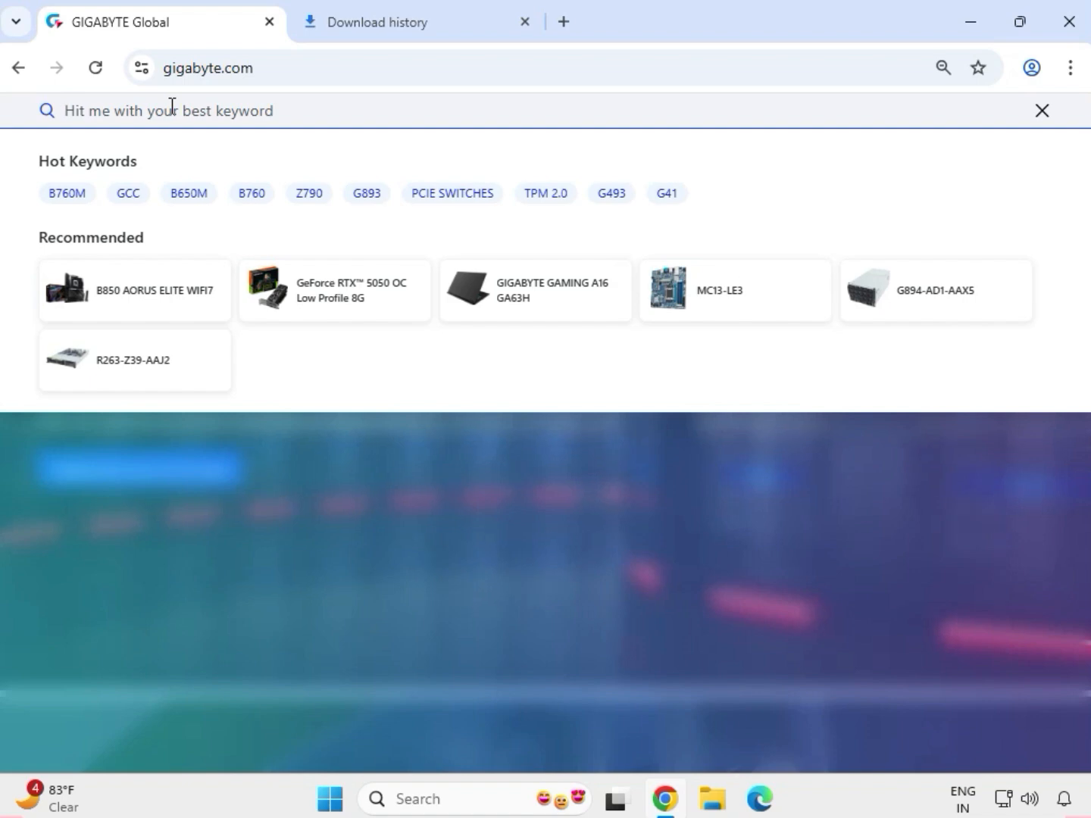
text(H110M)
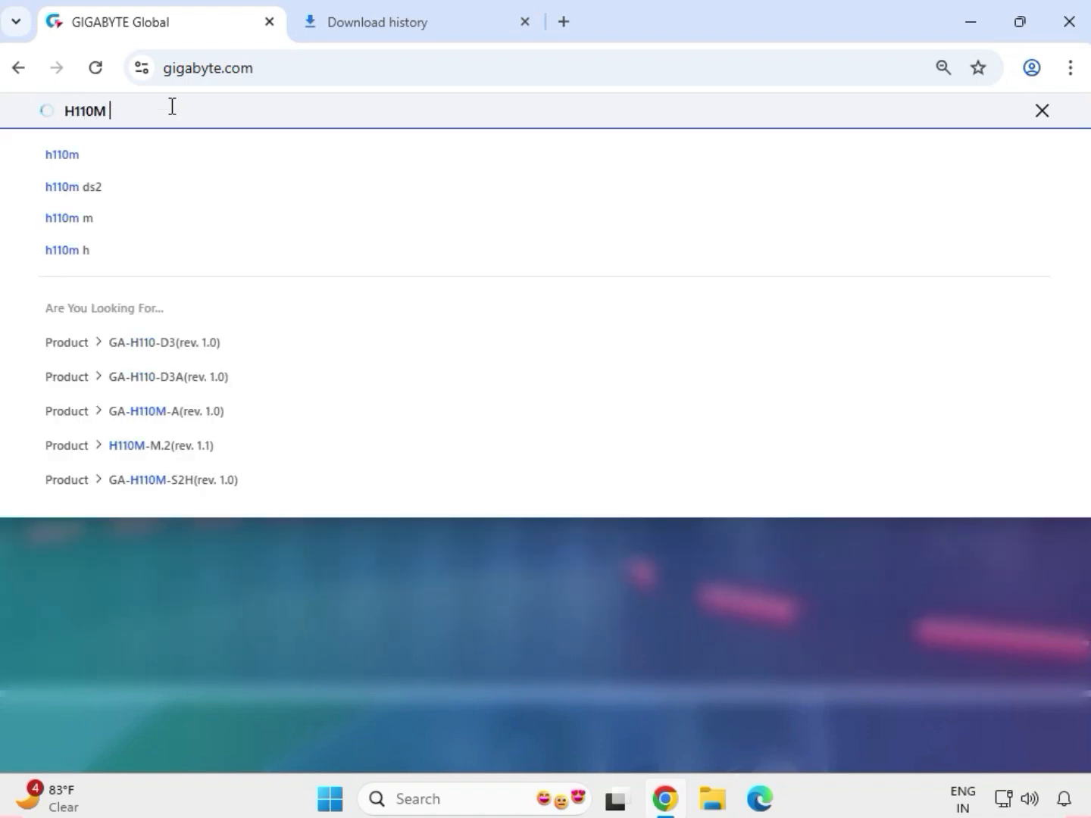
text( D)
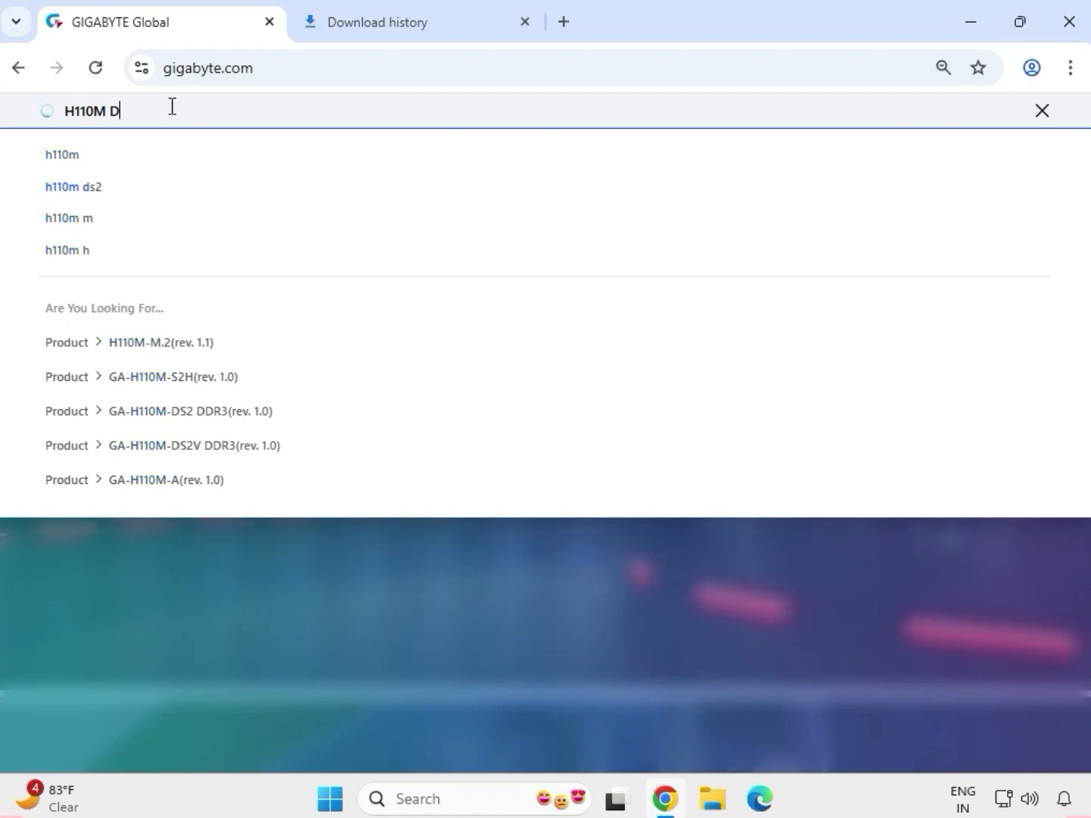
text(S2)
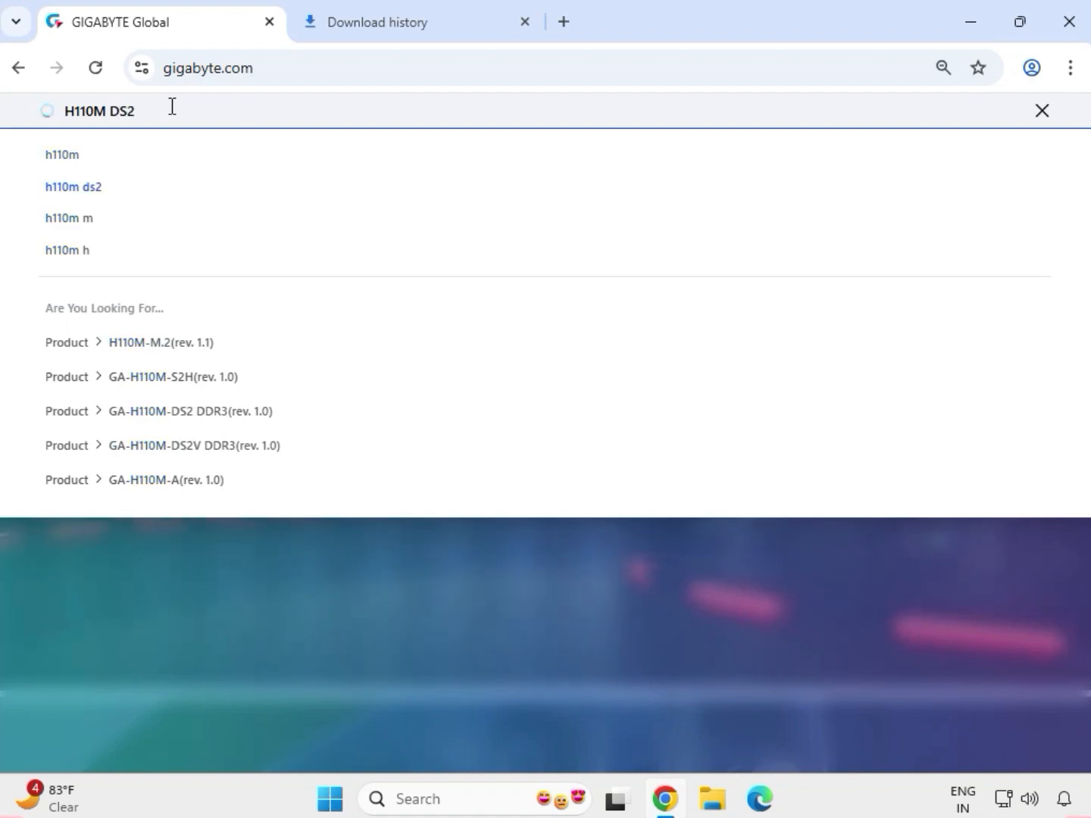
text(V)
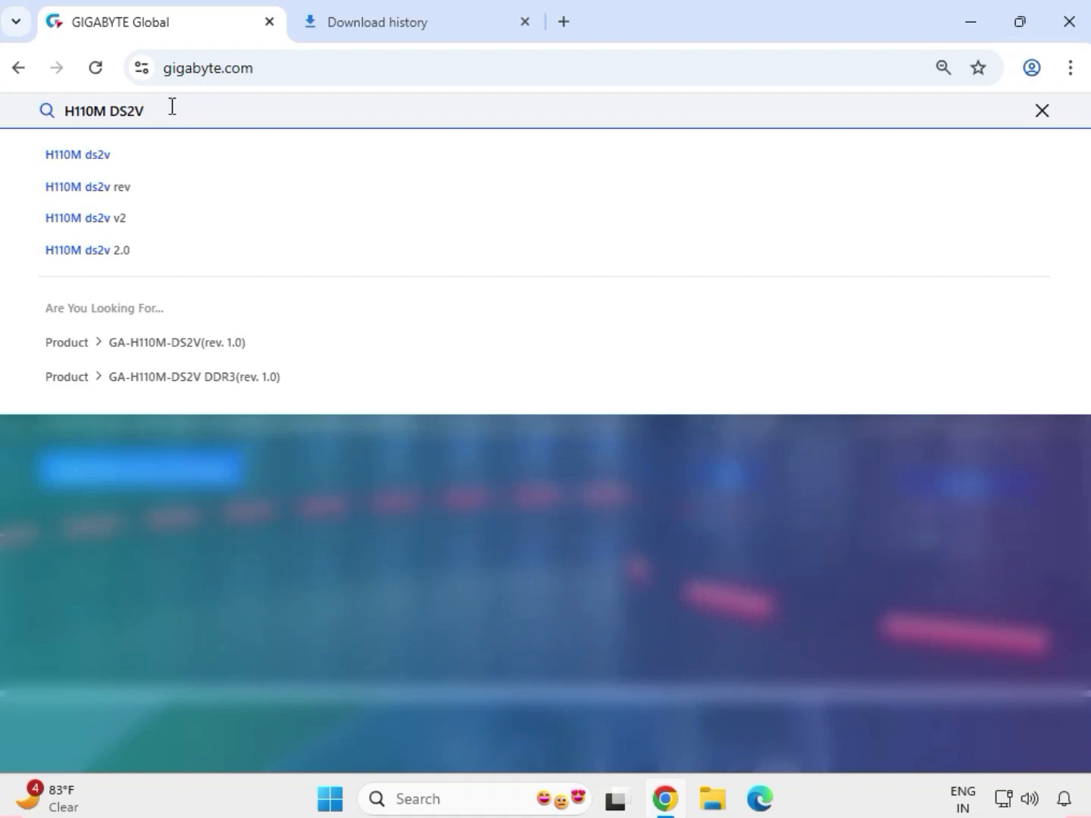
text( DDR3)
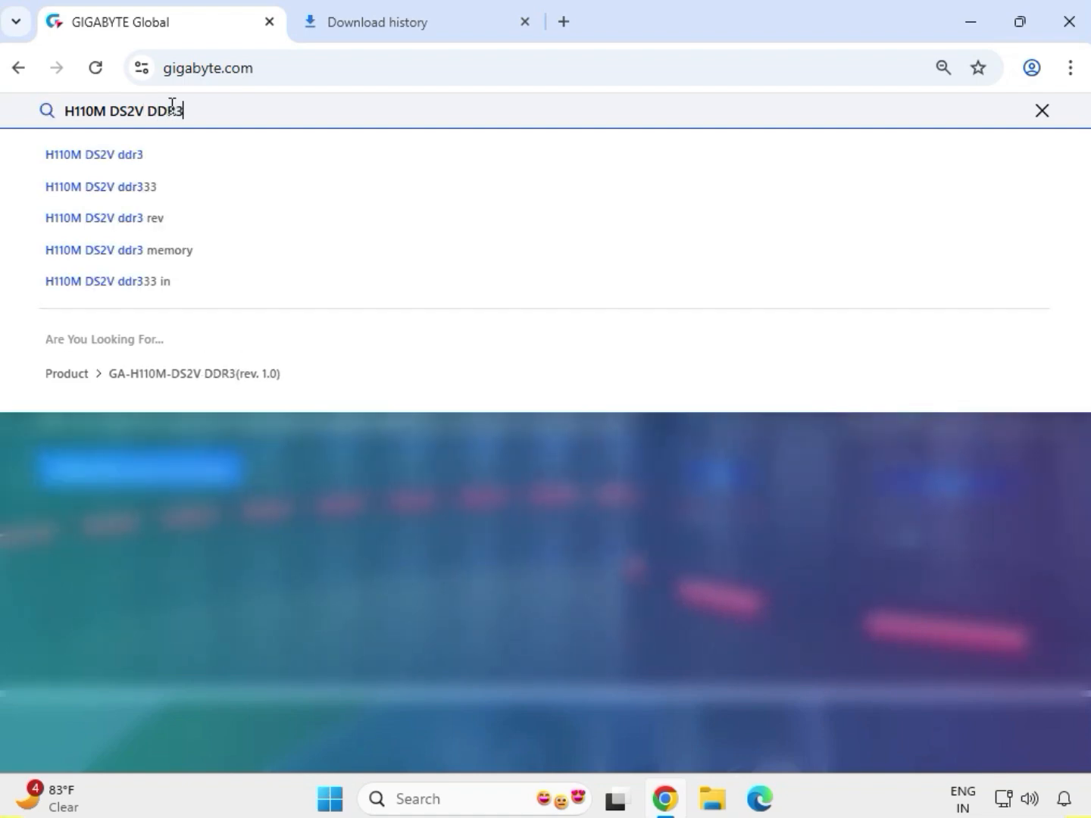
key(Return)
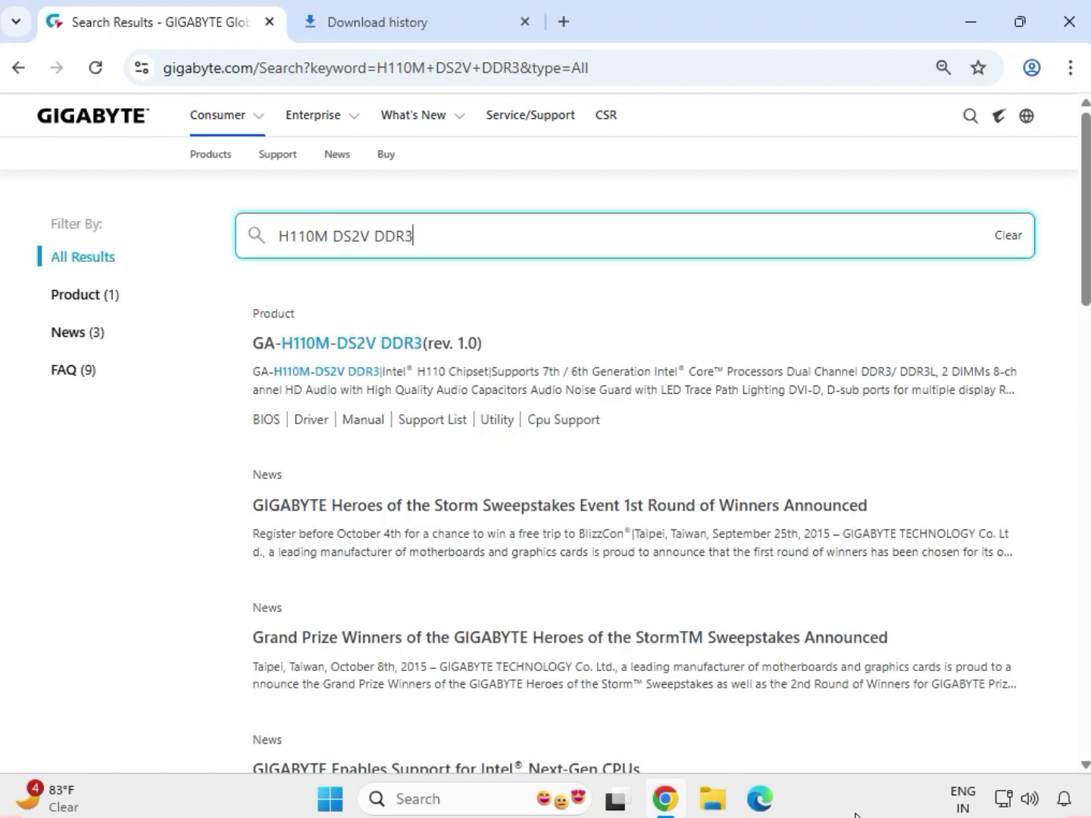
Filter the results to products and open the GA-H110M-DS2V DDR3 (rev. 1.0) product page.
click(86, 294)
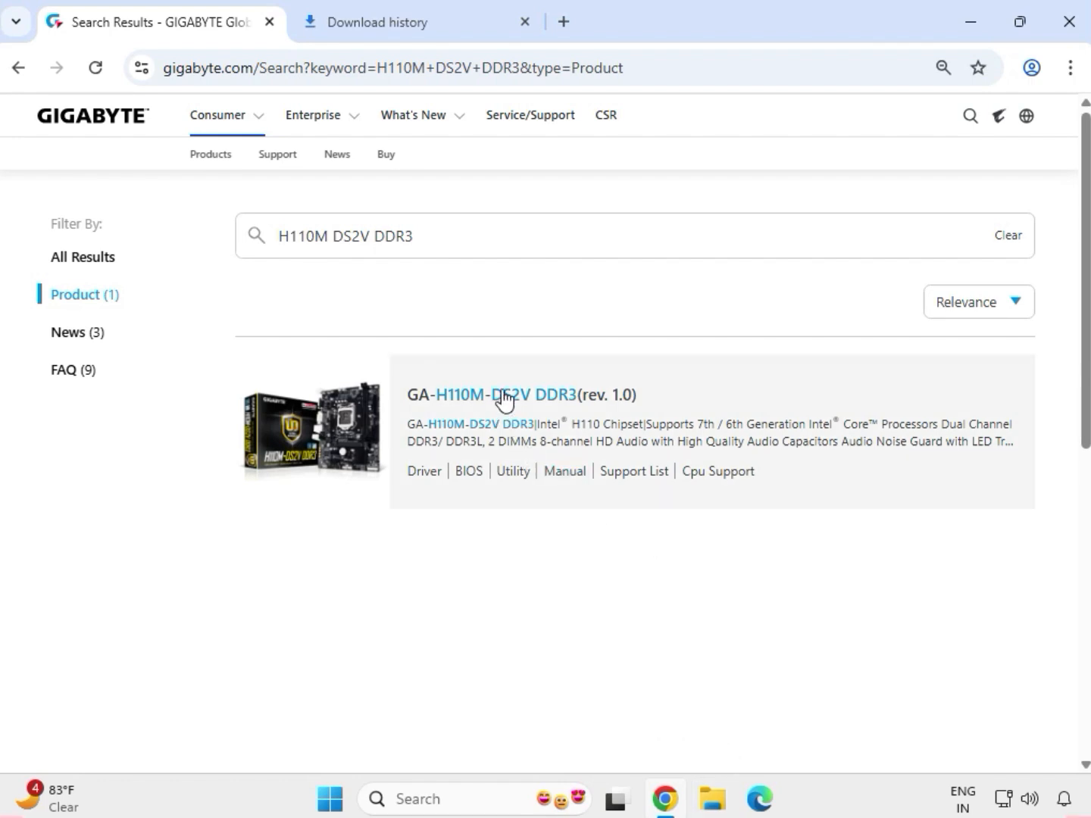
click(504, 397)
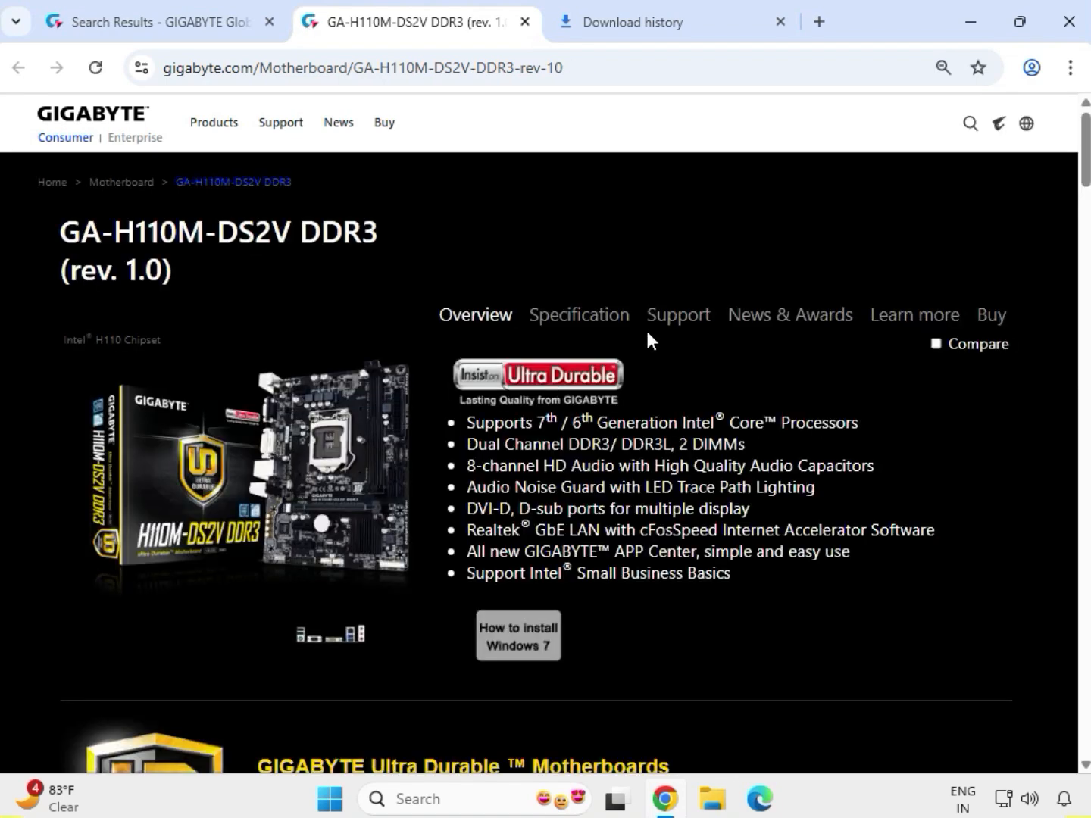
Open the product's Support downloads and set the driver OS to Windows 10 64bit.
click(690, 317)
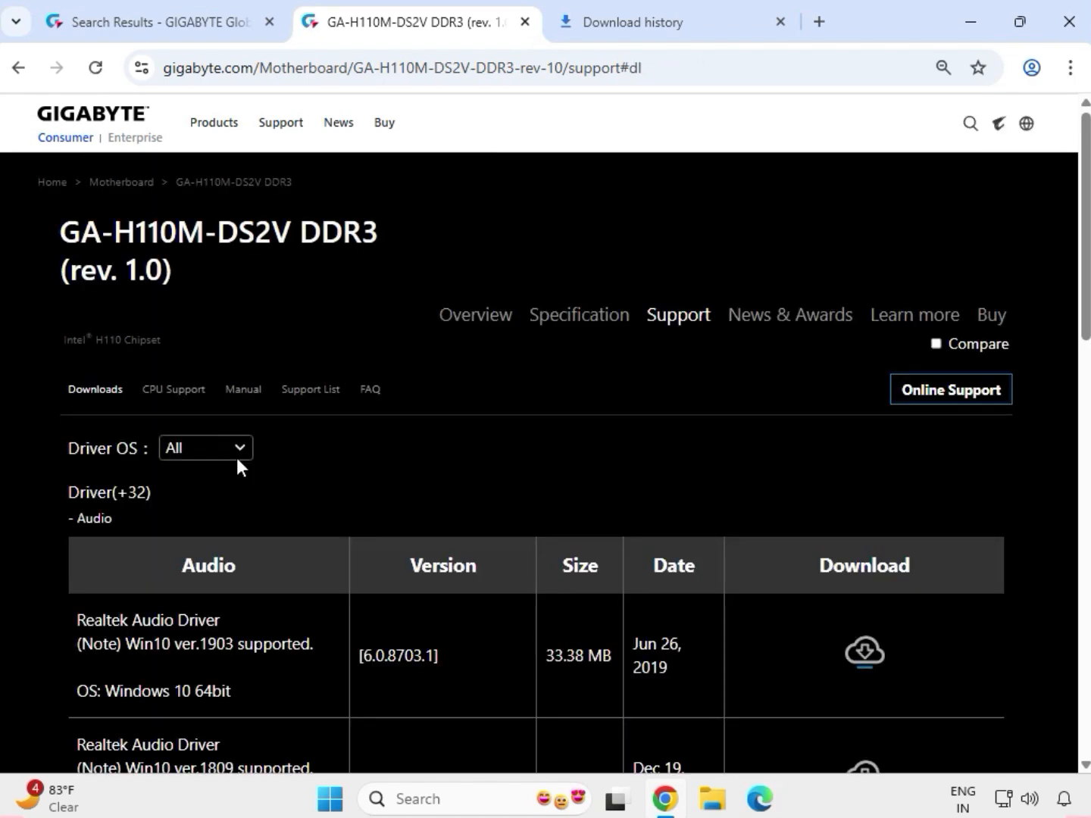
click(219, 450)
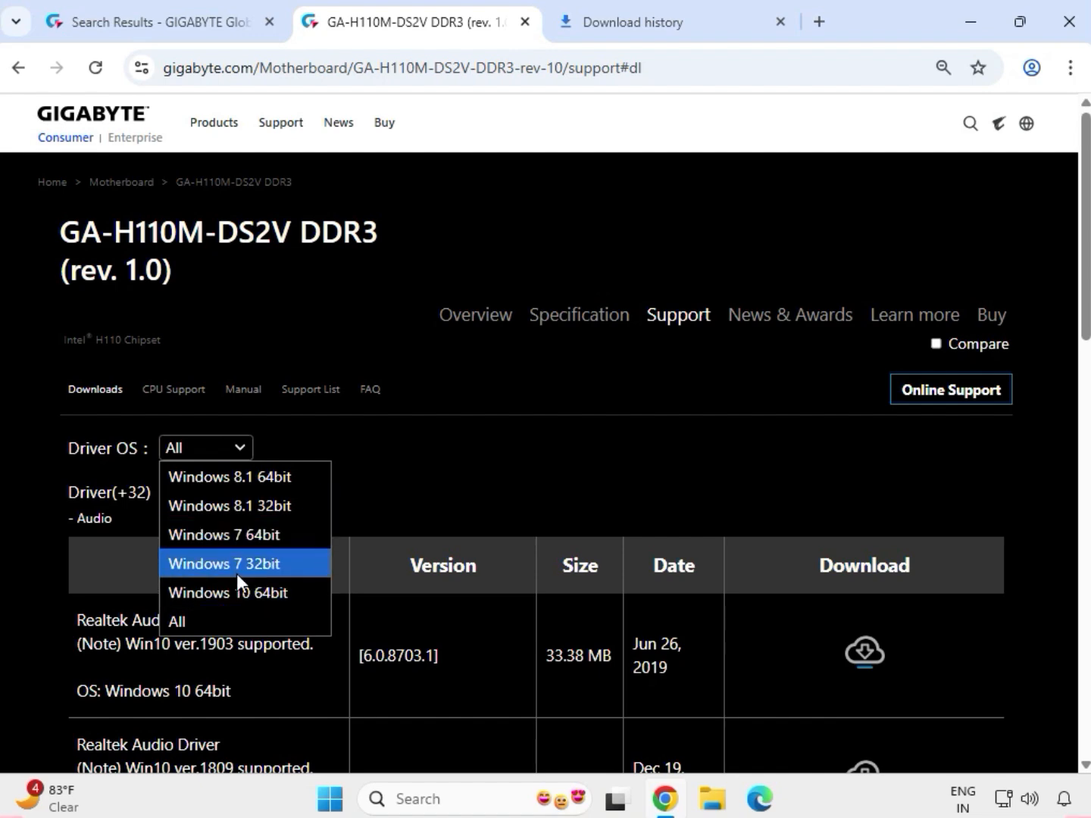
click(240, 593)
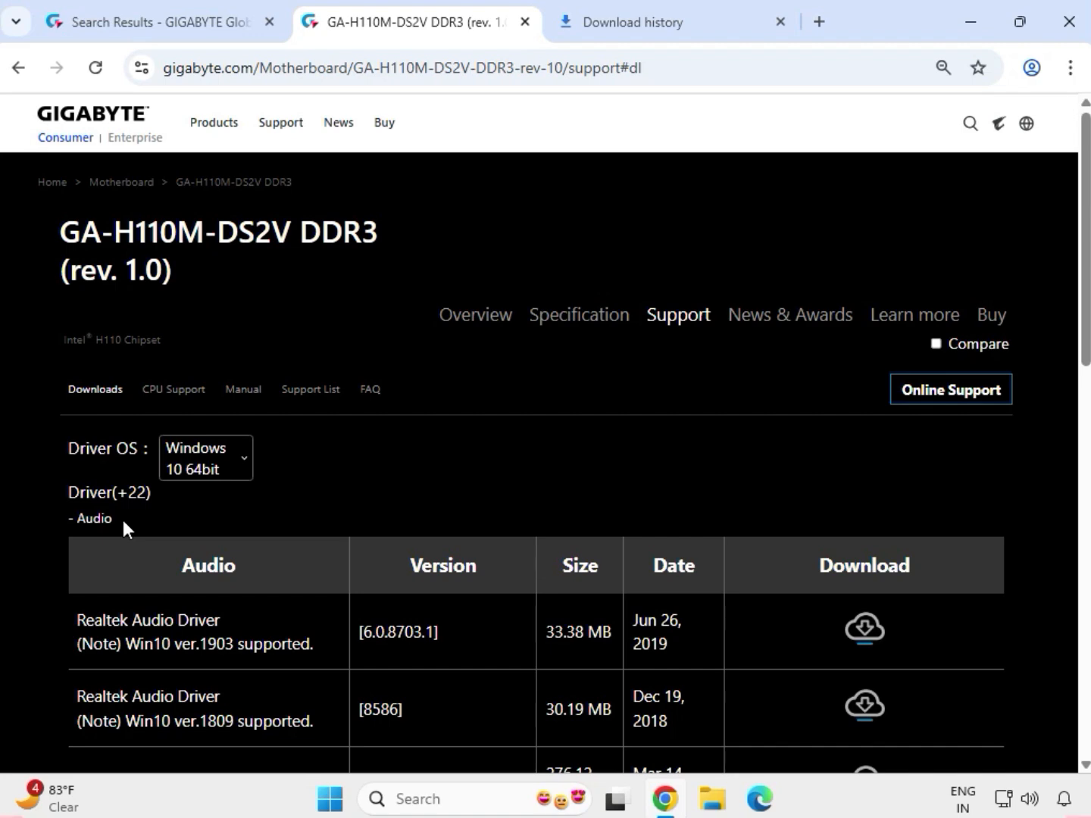
Download the Realtek HD Audio Driver version 6.0.1.7727 and open the browser's download list.
drag(123, 520, 76, 524)
scroll(149, 596, down, 1)
scroll(148, 596, down, 4)
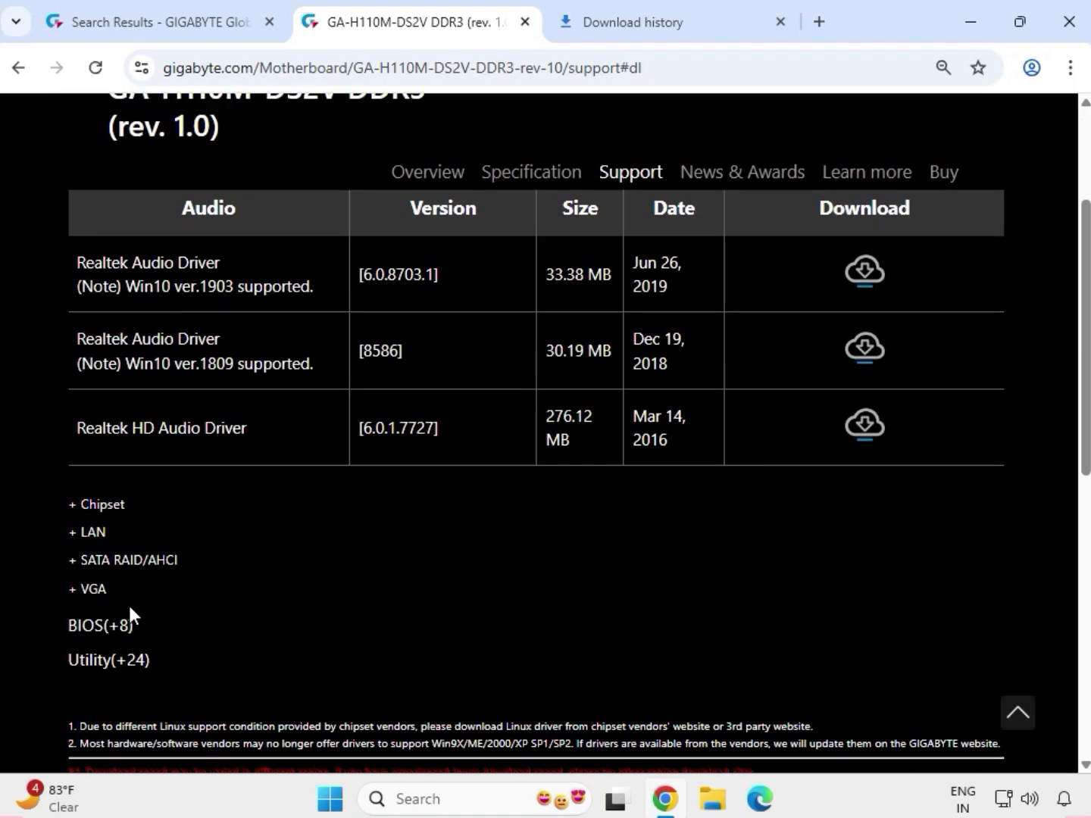
drag(78, 429, 766, 419)
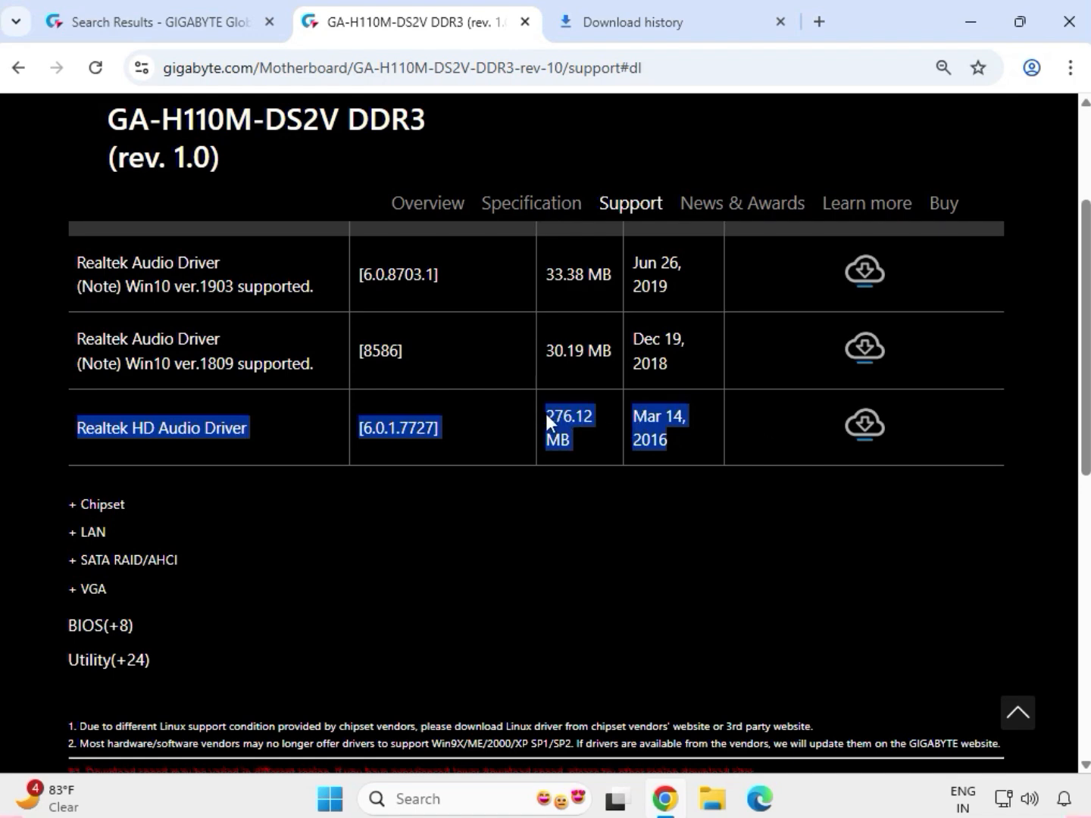
drag(546, 415, 569, 452)
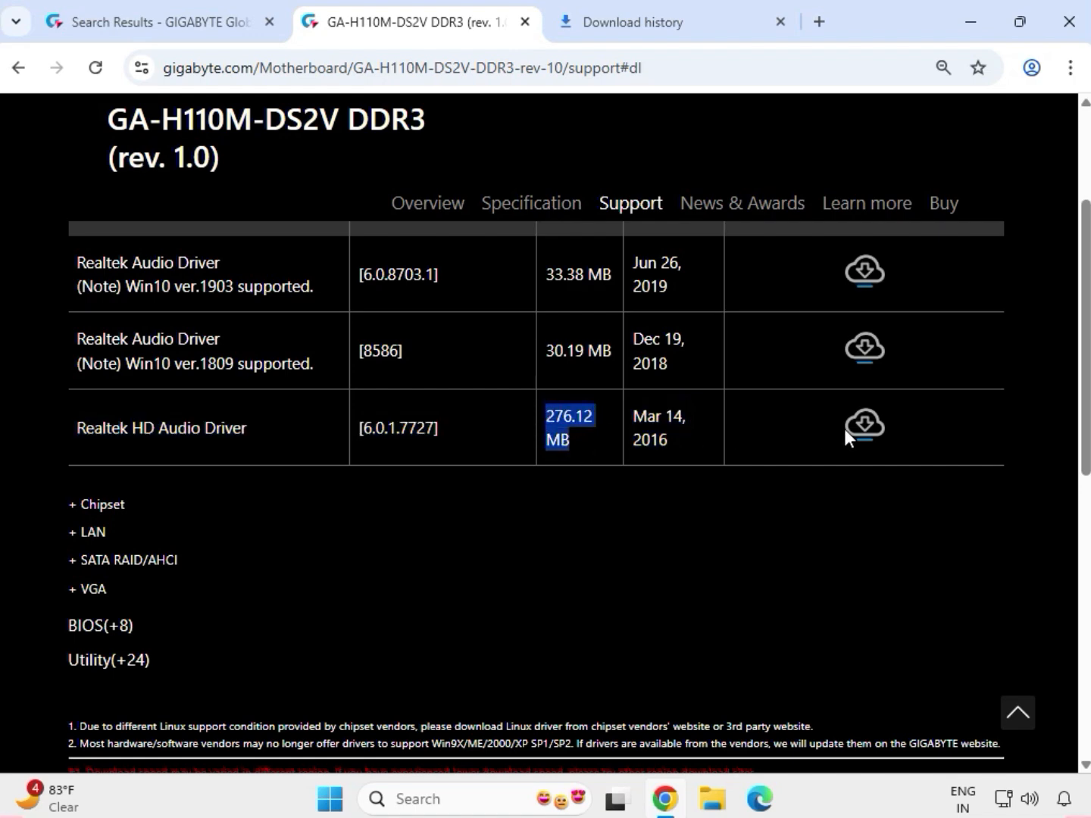
click(865, 438)
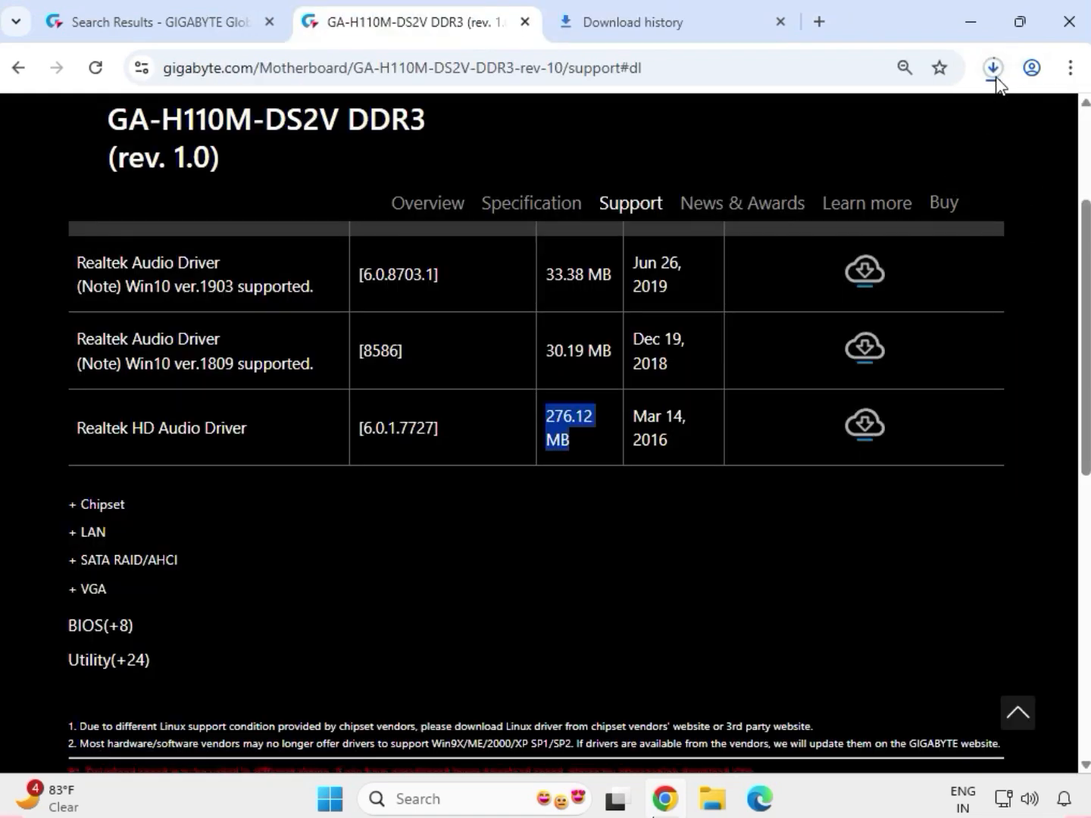
click(994, 68)
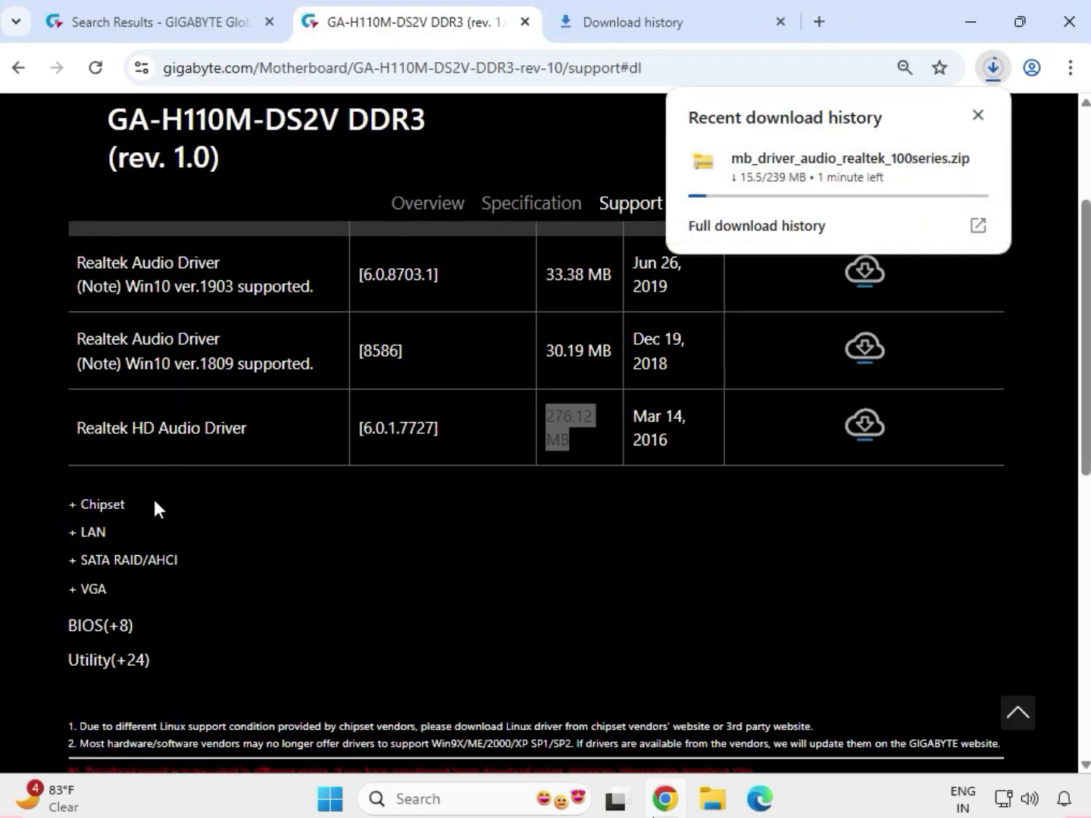
Expand the Chipset drivers and download the Intel INF installation version 10.1.1.38.
drag(152, 502, 62, 502)
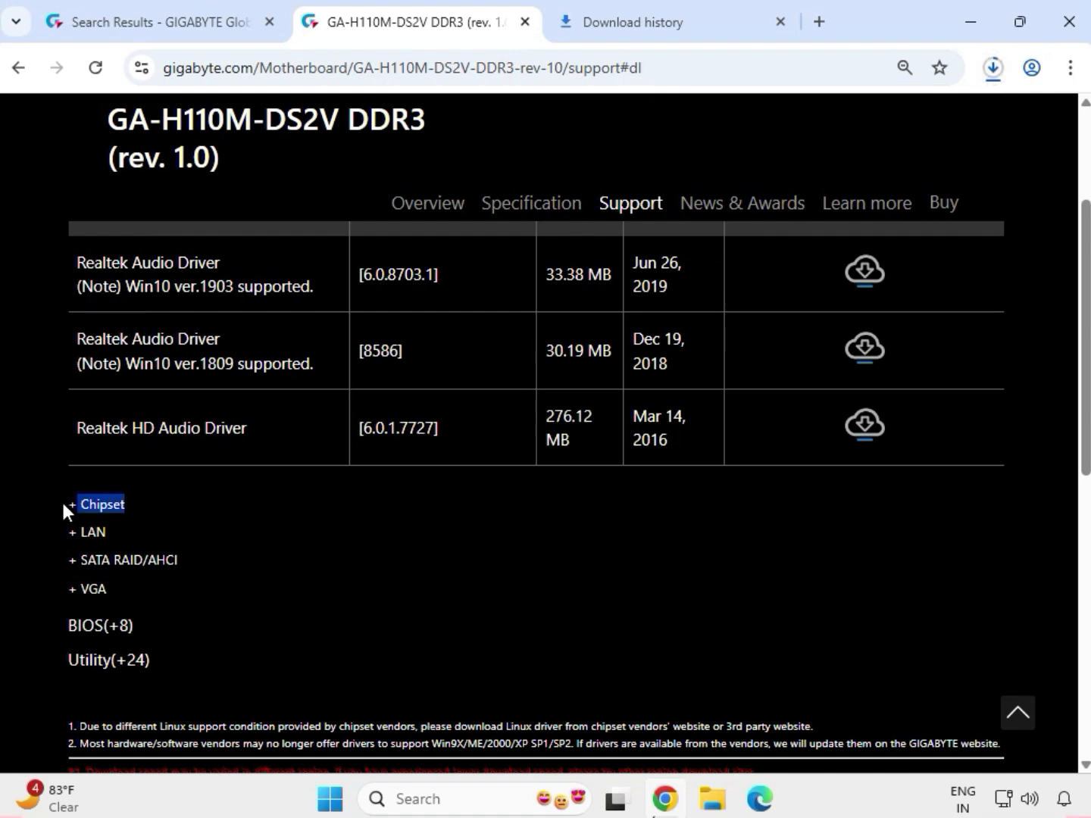
click(105, 509)
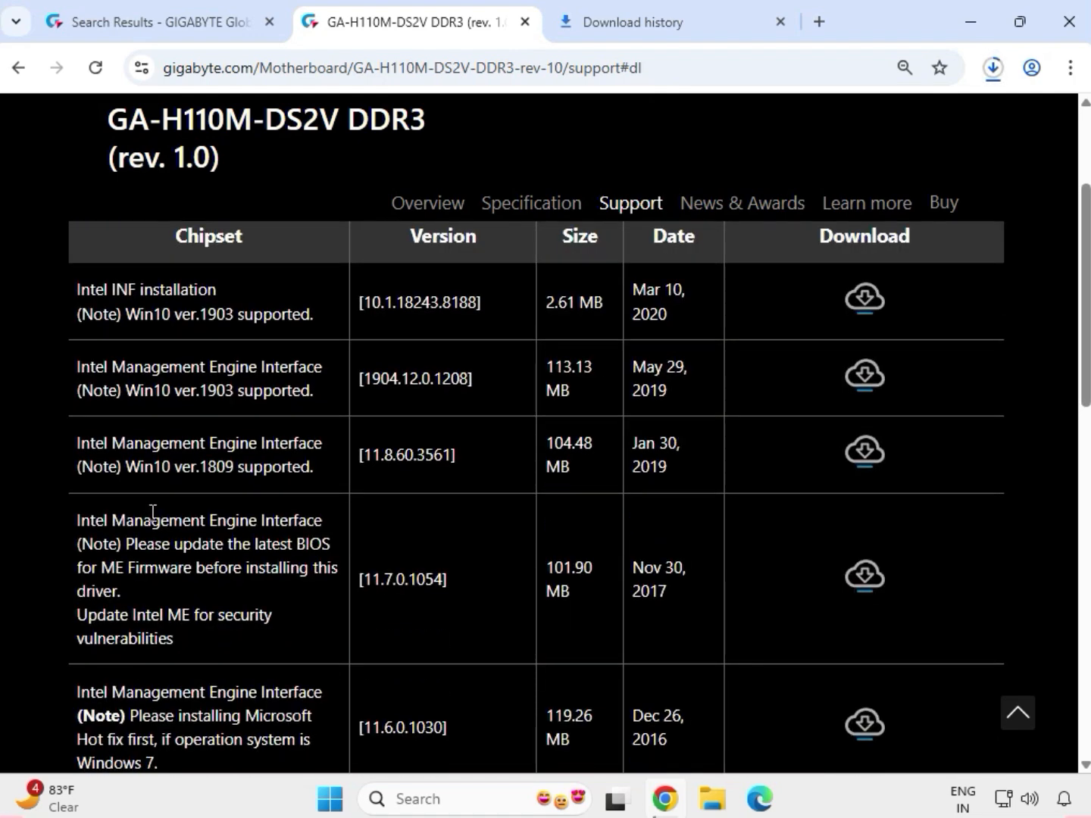
scroll(152, 512, down, 4)
drag(78, 507, 382, 510)
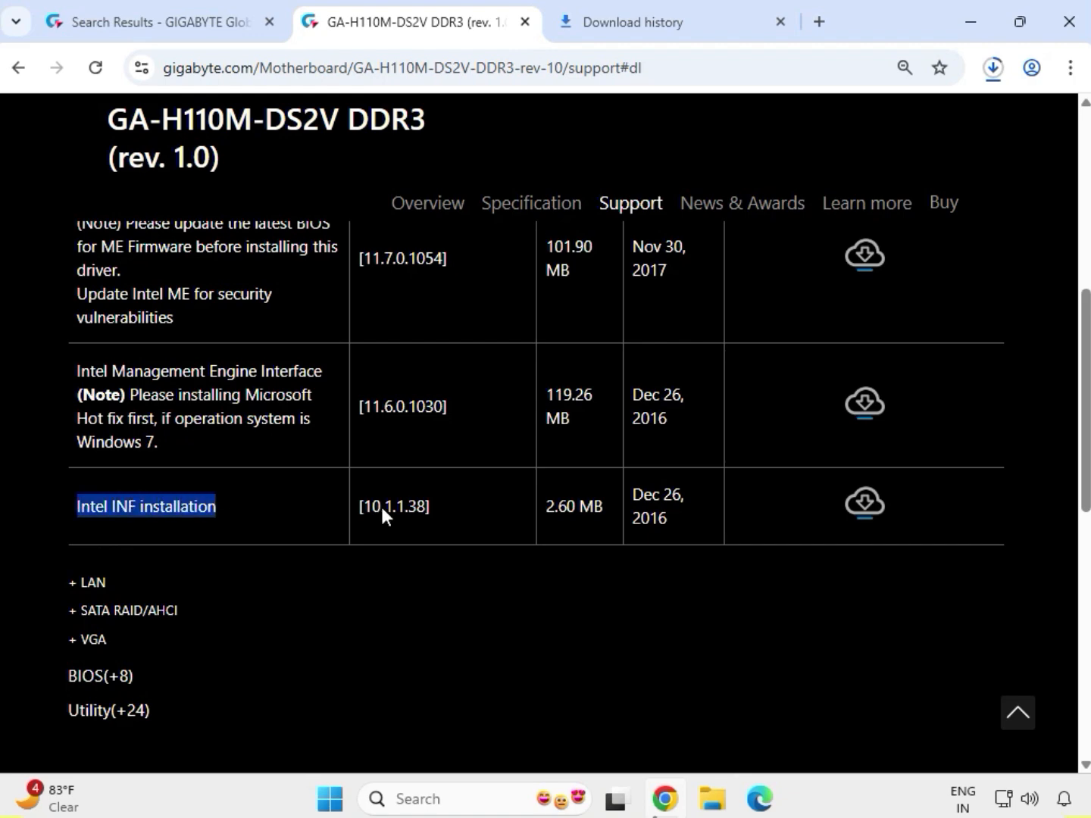
click(865, 505)
Expand the LAN drivers and download the Realtek LAN Driver version 10.006.1001.2015.
drag(110, 590, 83, 585)
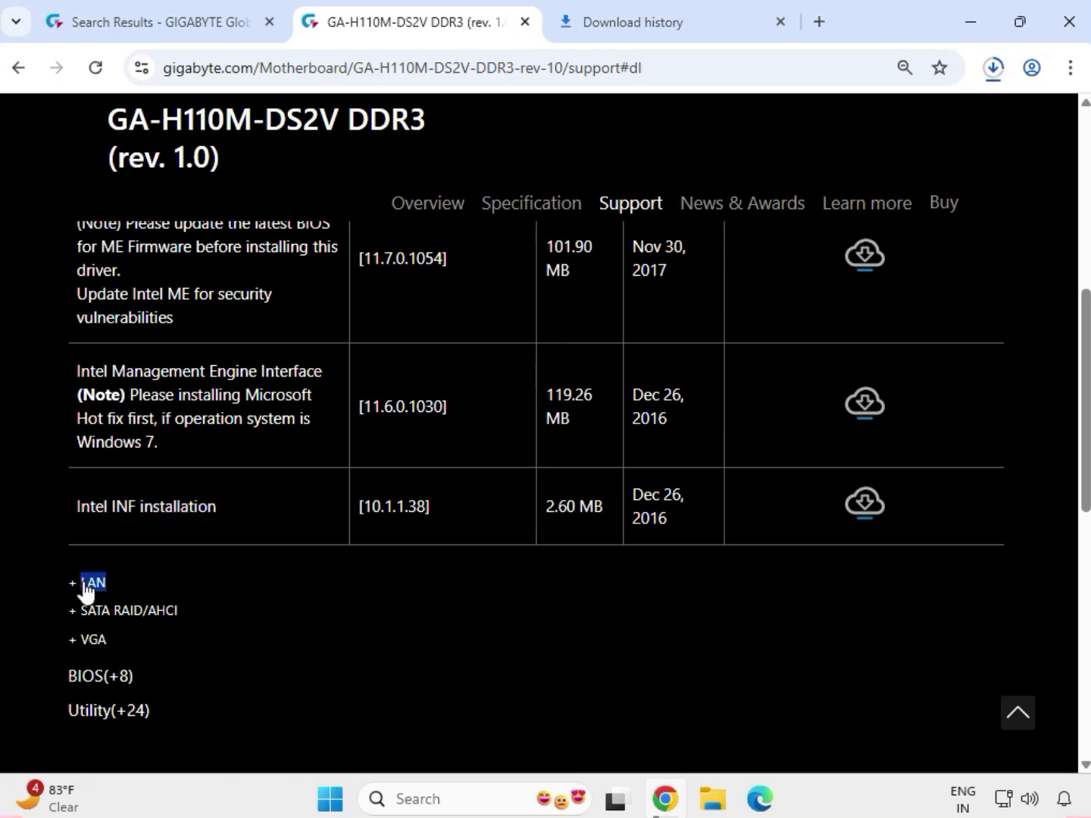
click(86, 584)
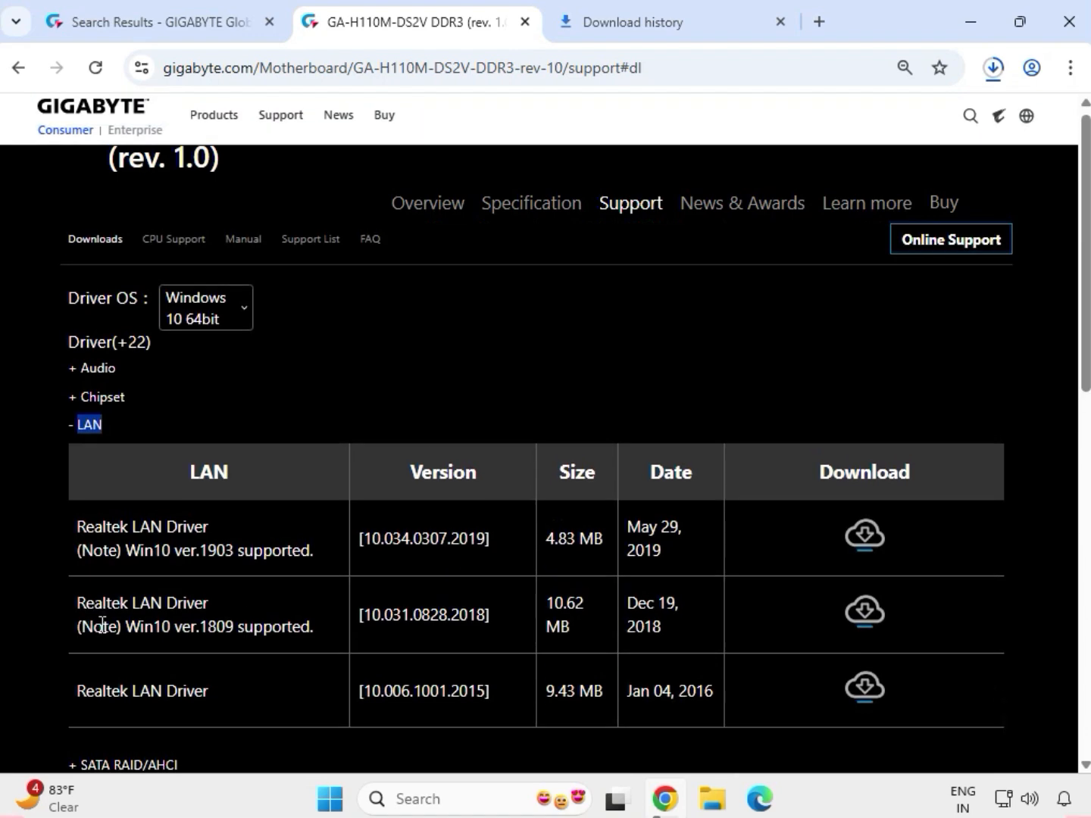
scroll(102, 623, down, 1)
drag(81, 589, 222, 590)
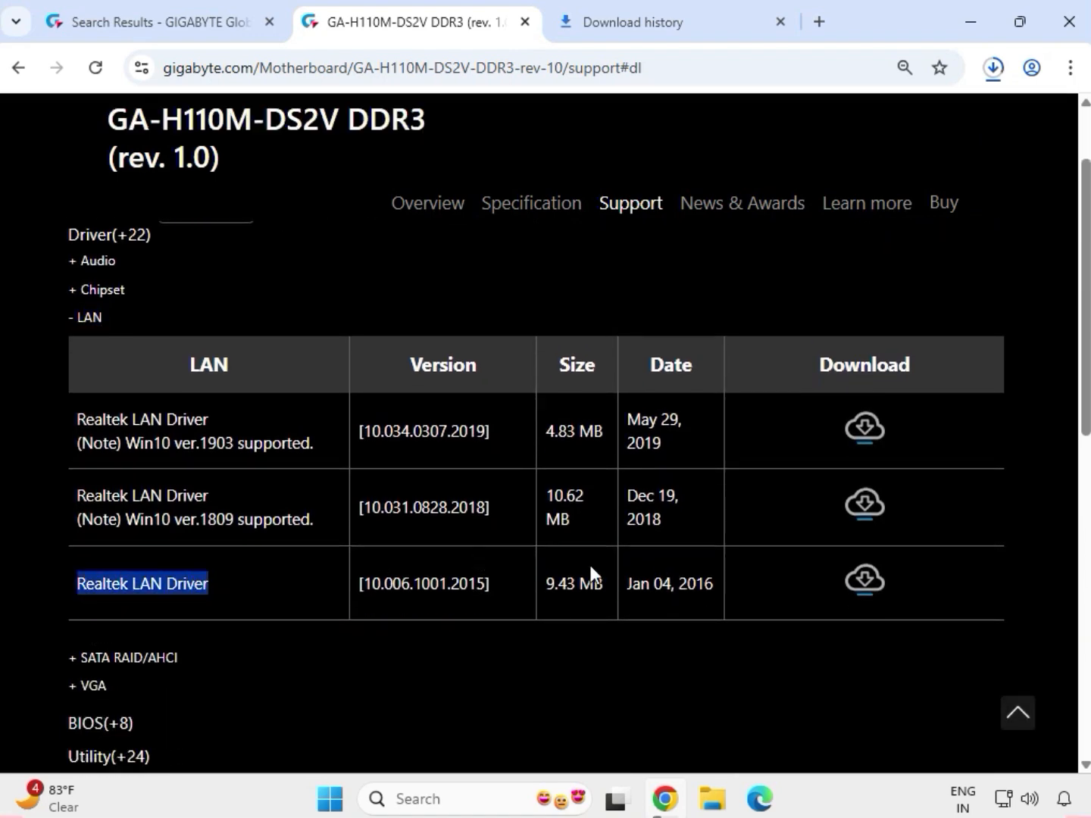
click(861, 583)
Expand the VGA drivers and download the Intel VGA Driver version 21.20.16.4550.
click(103, 698)
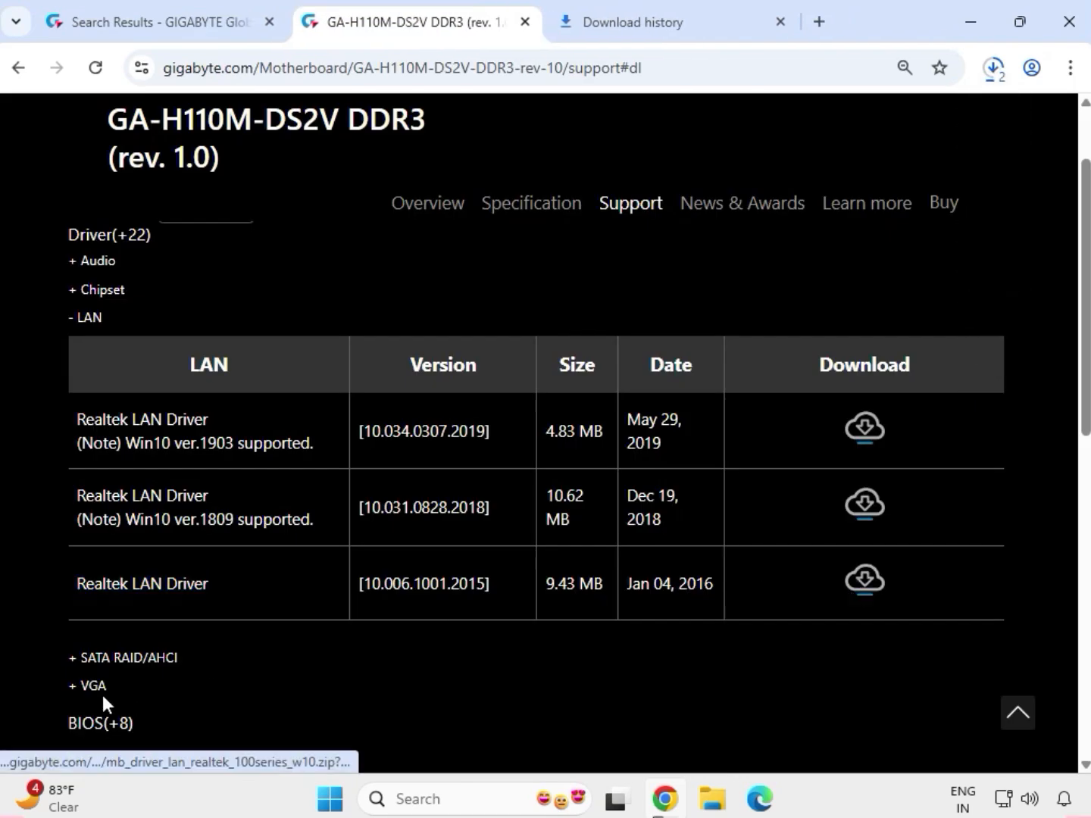
click(84, 693)
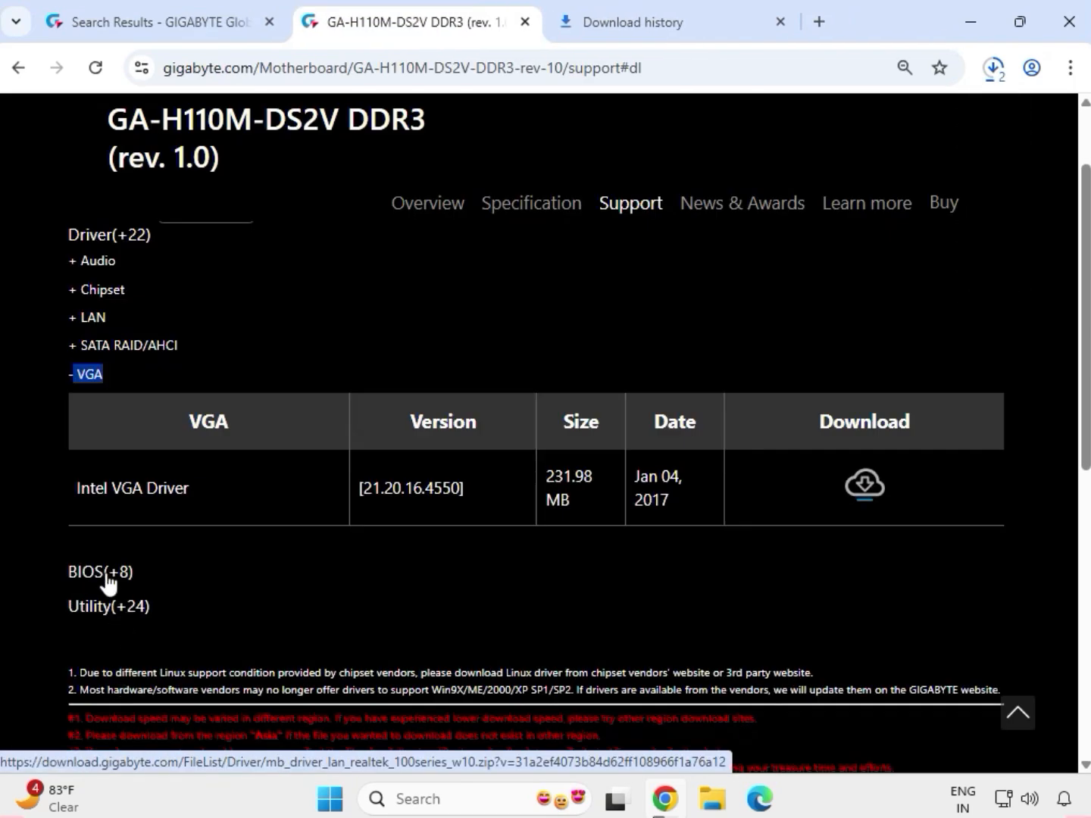
drag(81, 491, 607, 498)
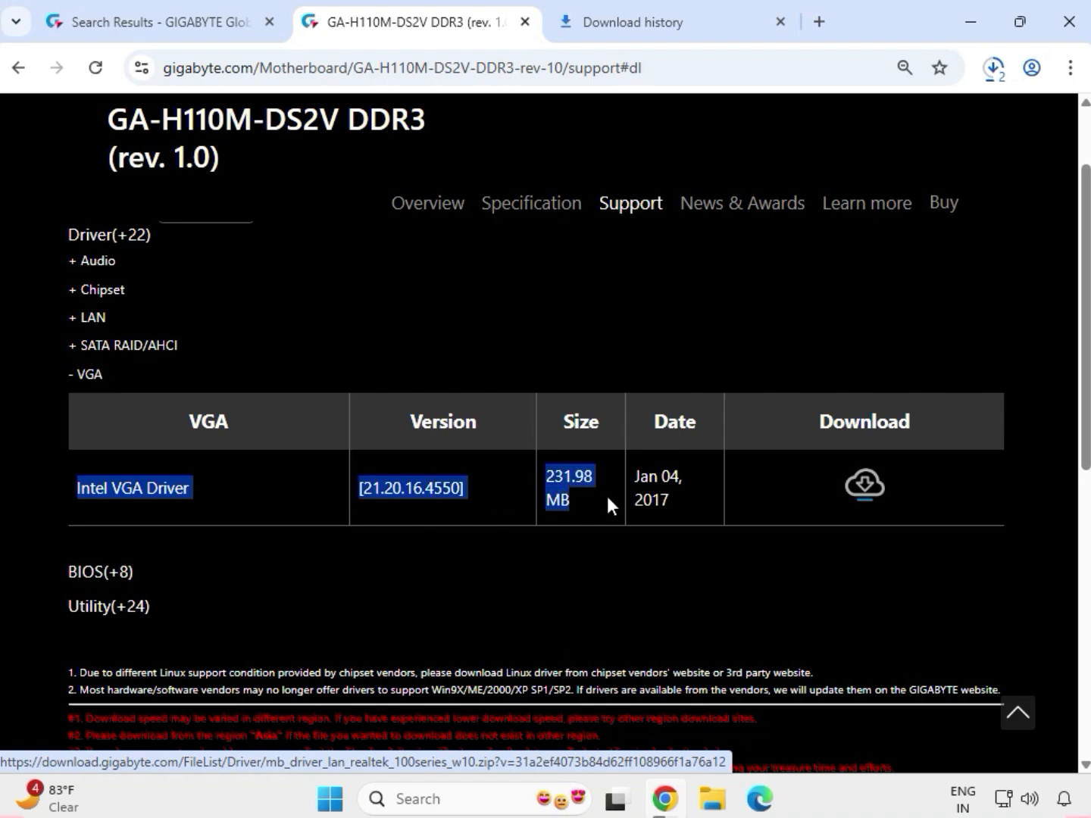
click(863, 483)
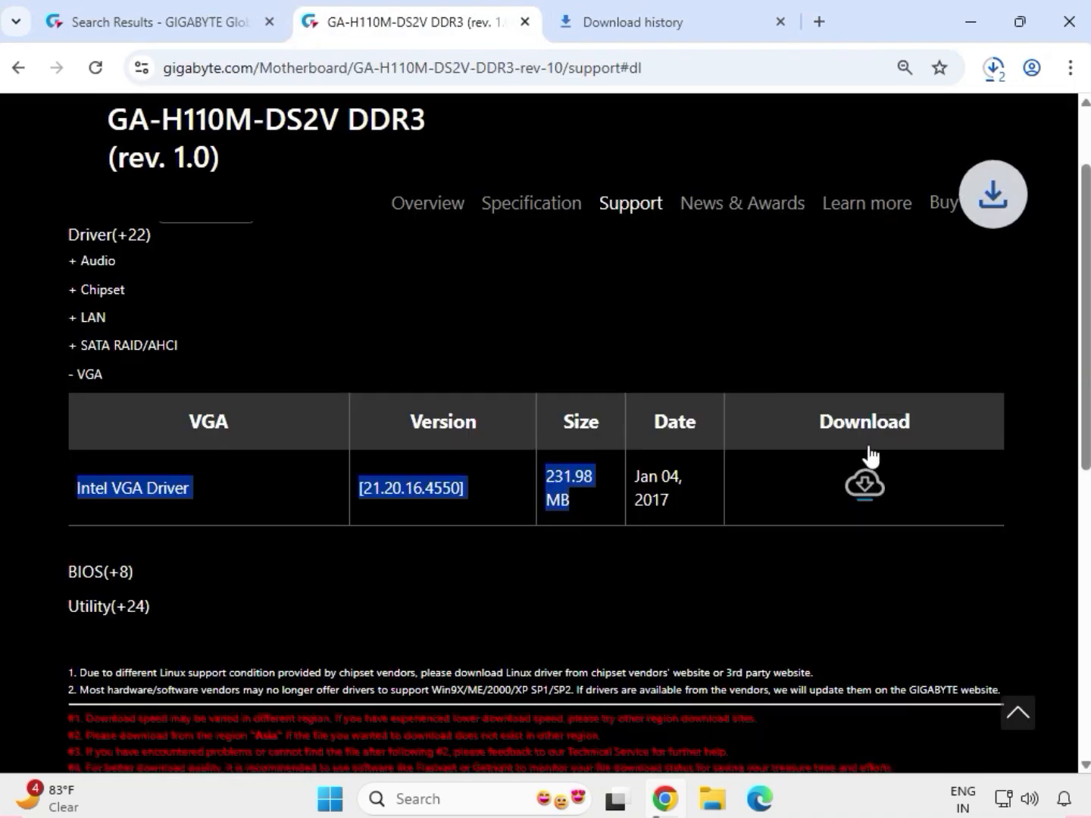
Open the download list and show the downloaded LAN driver archive in its folder.
click(994, 68)
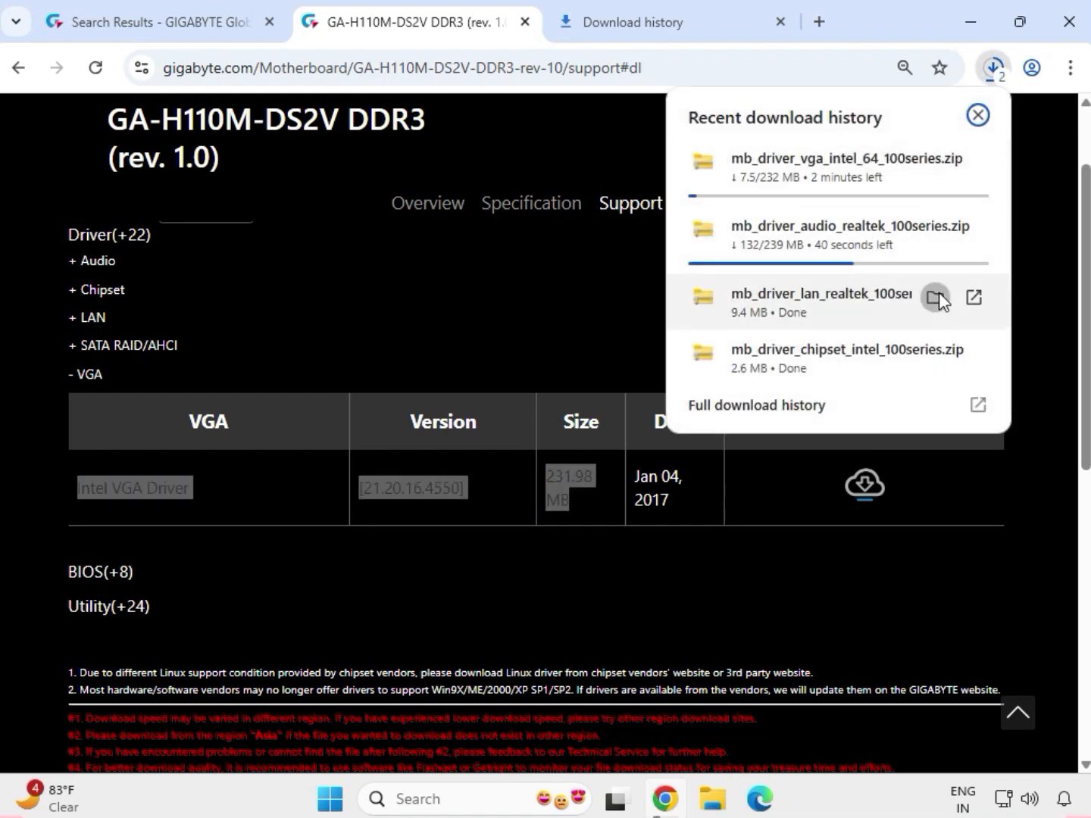
click(934, 297)
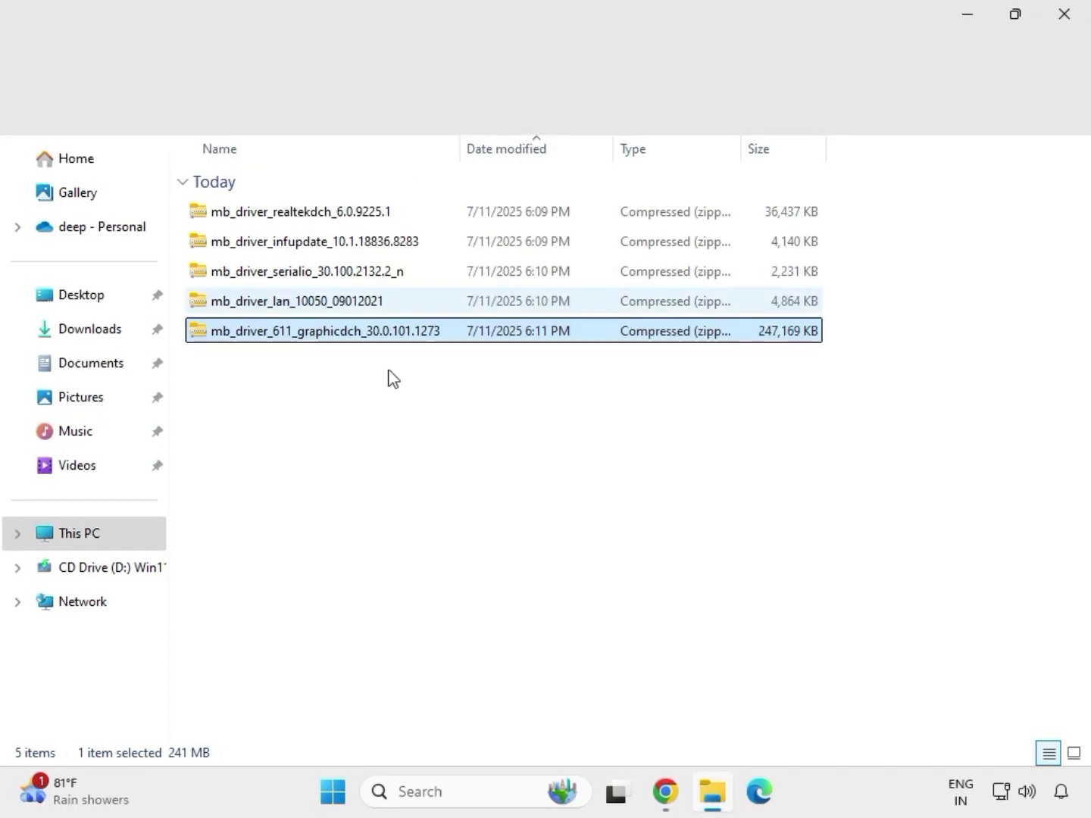
Extract the mb_driver_611_graphicdch_30.0.101.1273 archive into its default folder in Downloads and close the opened folder.
drag(390, 370, 269, 191)
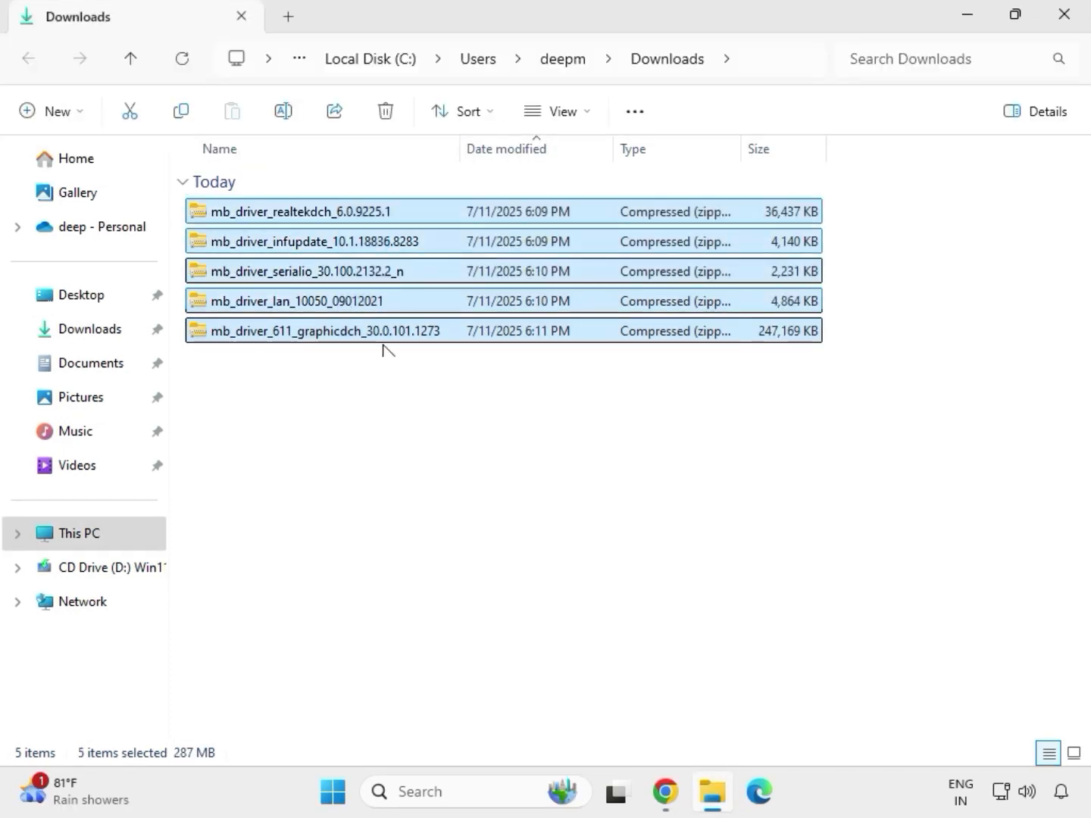
click(384, 336)
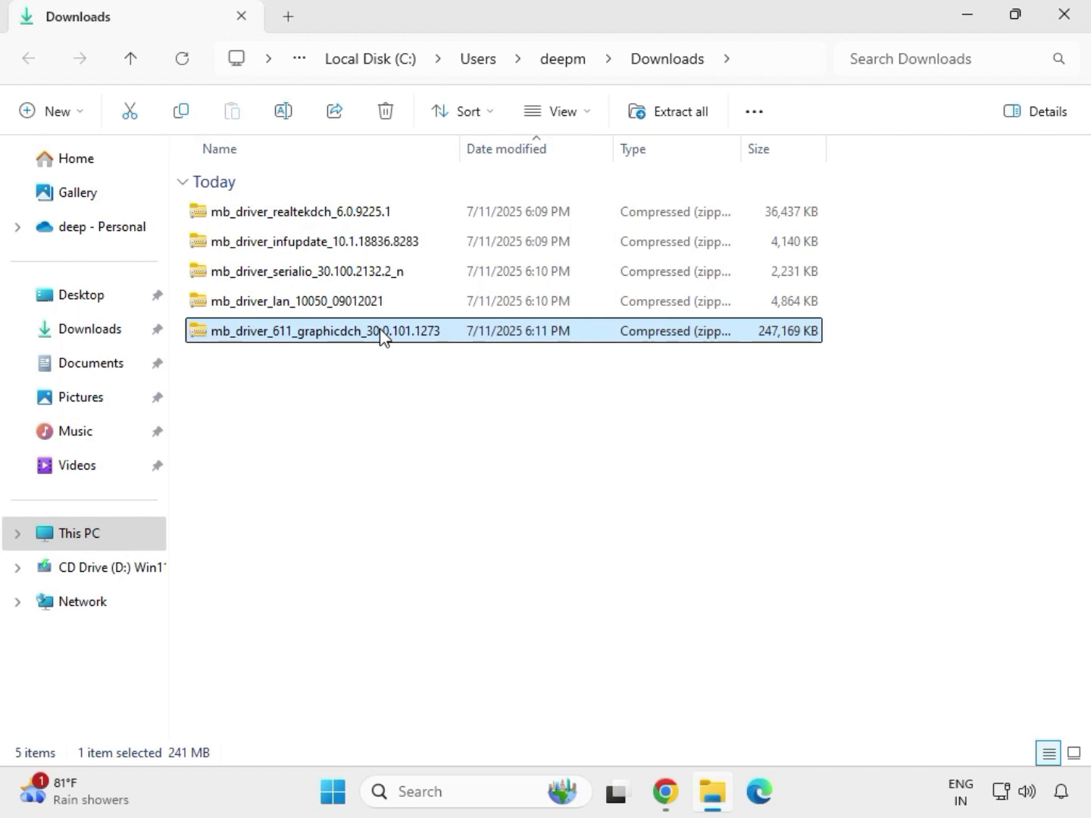
right_click(382, 333)
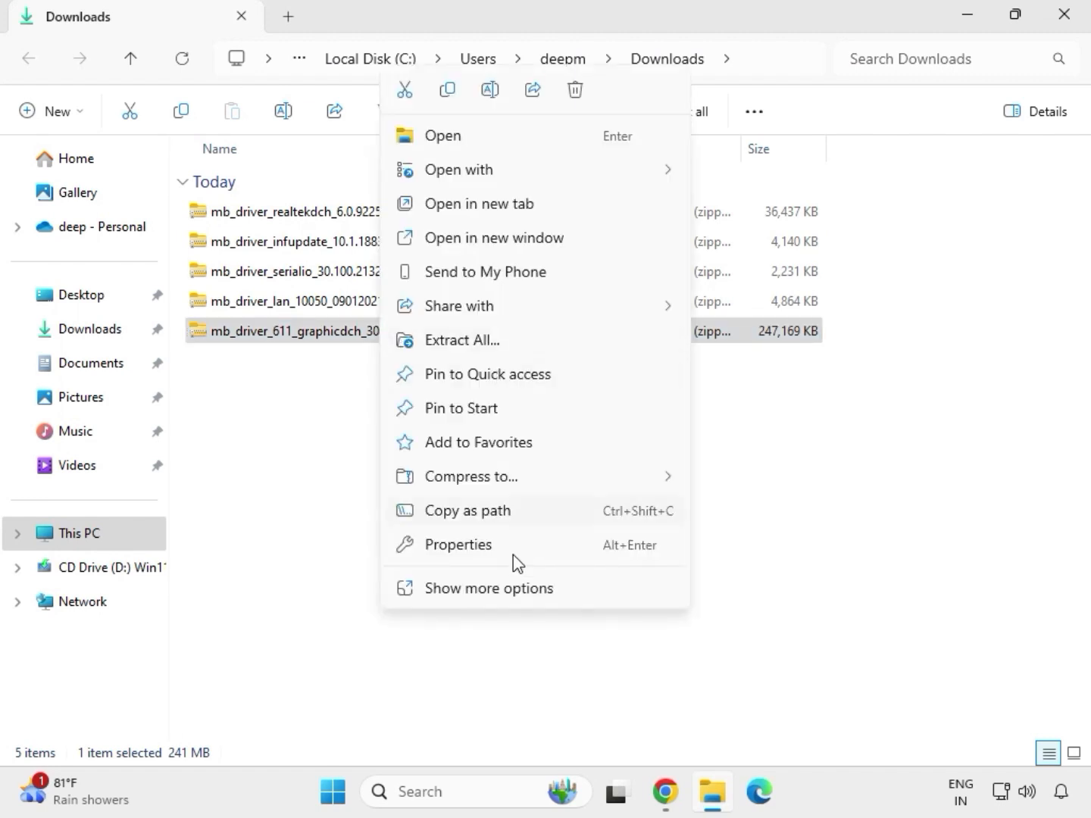
click(488, 589)
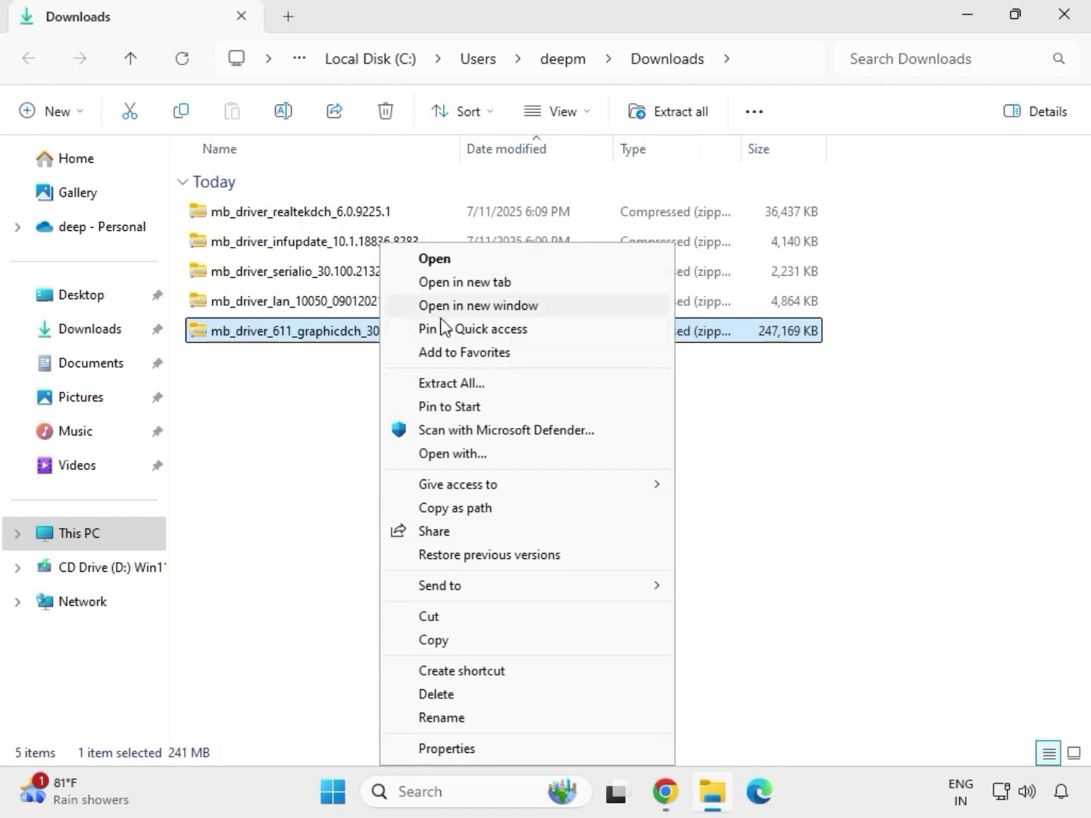
click(461, 383)
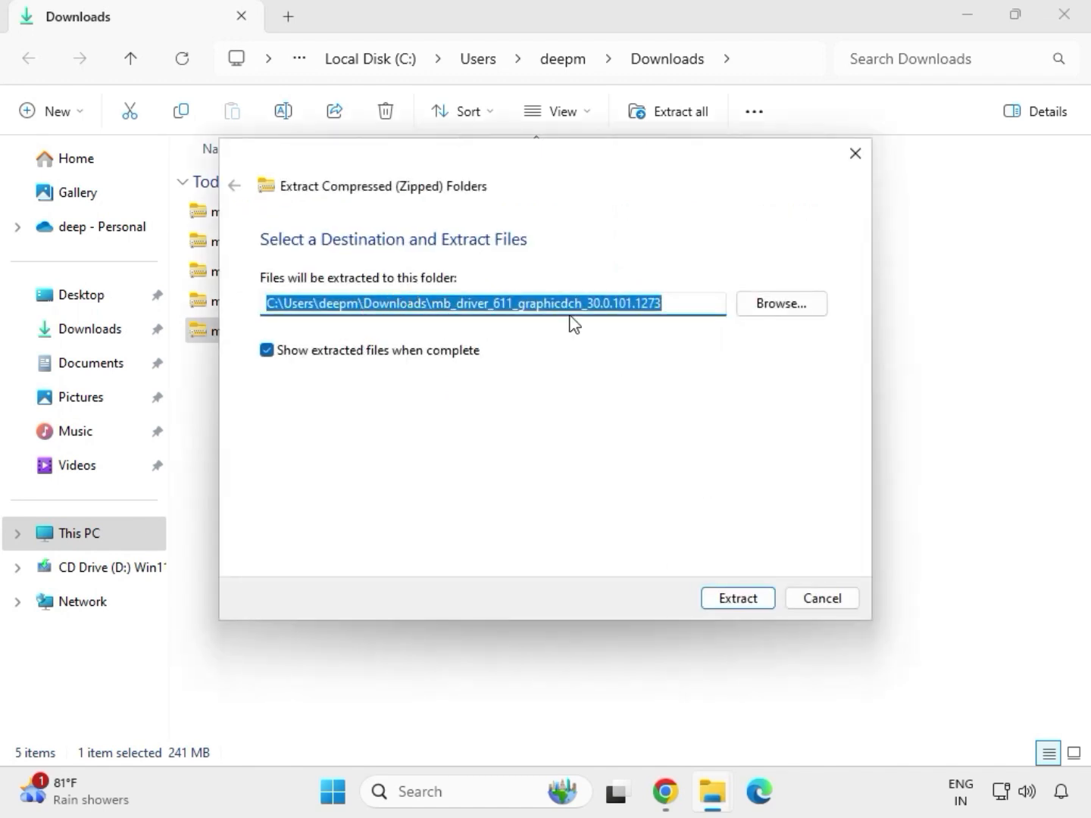
click(745, 604)
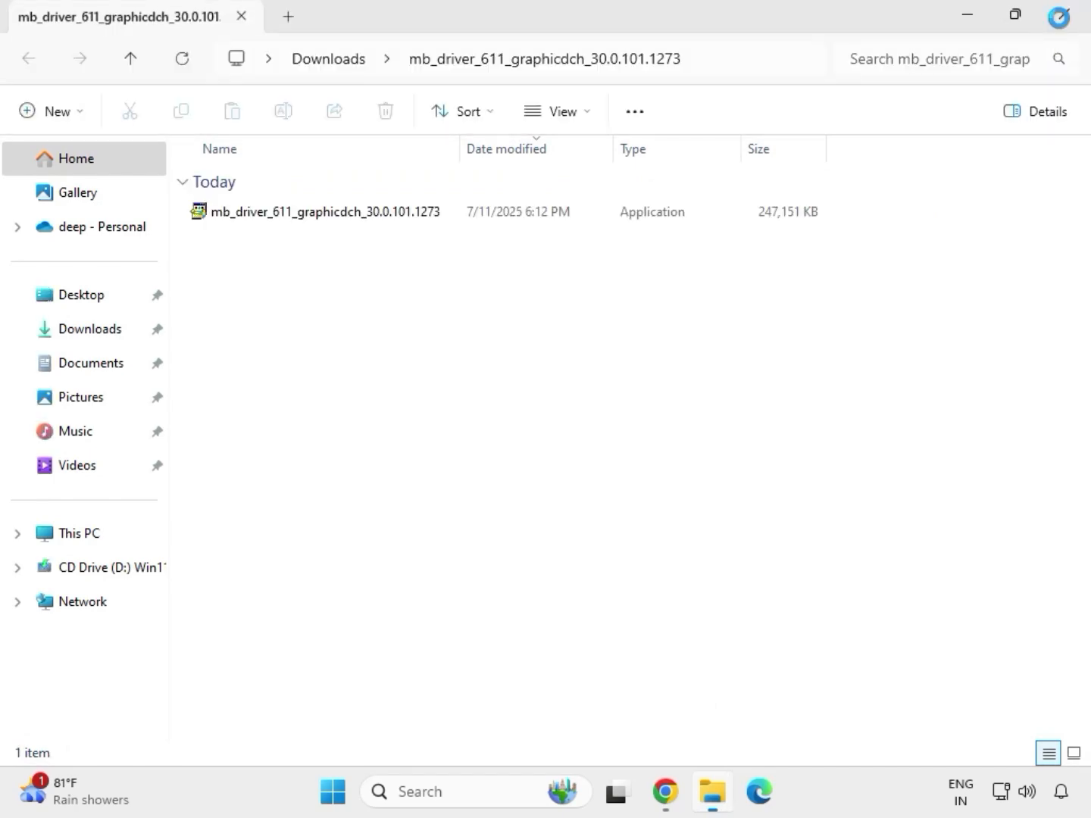
click(1064, 24)
Extract the mb_driver_lan_10050_09012021 archive into its default folder and close the opened folder.
click(274, 303)
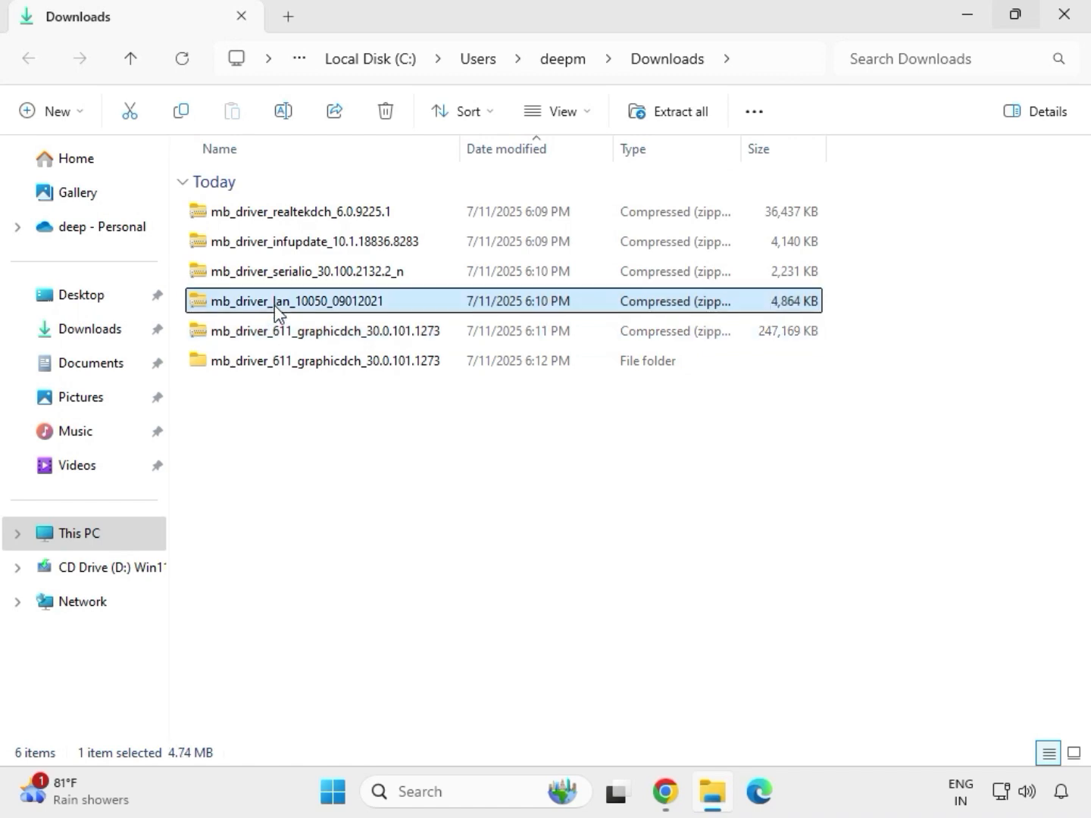
right_click(275, 306)
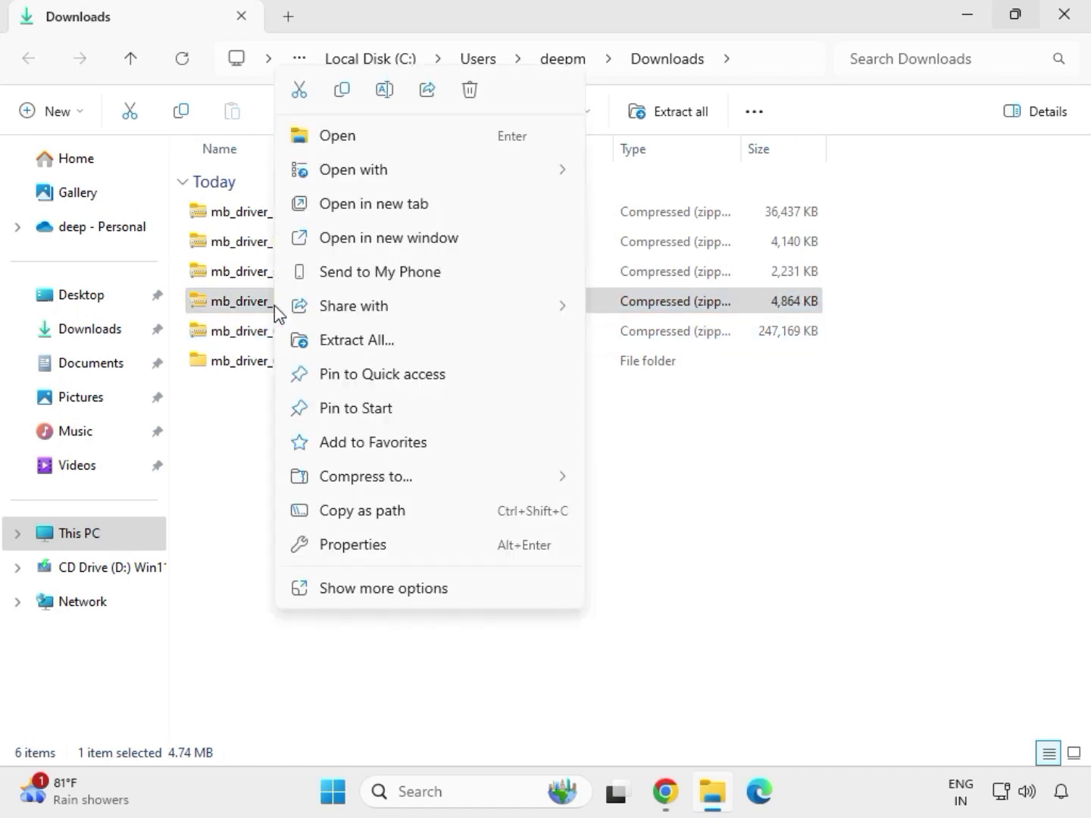
click(362, 591)
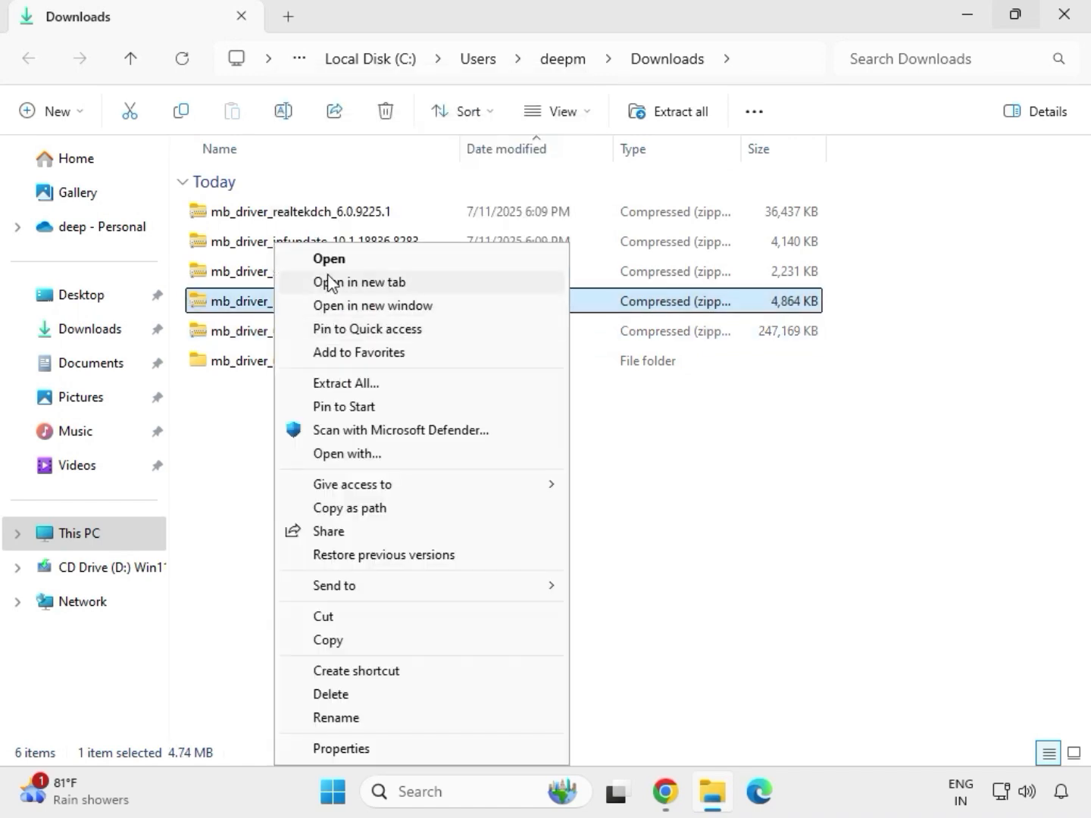
click(347, 383)
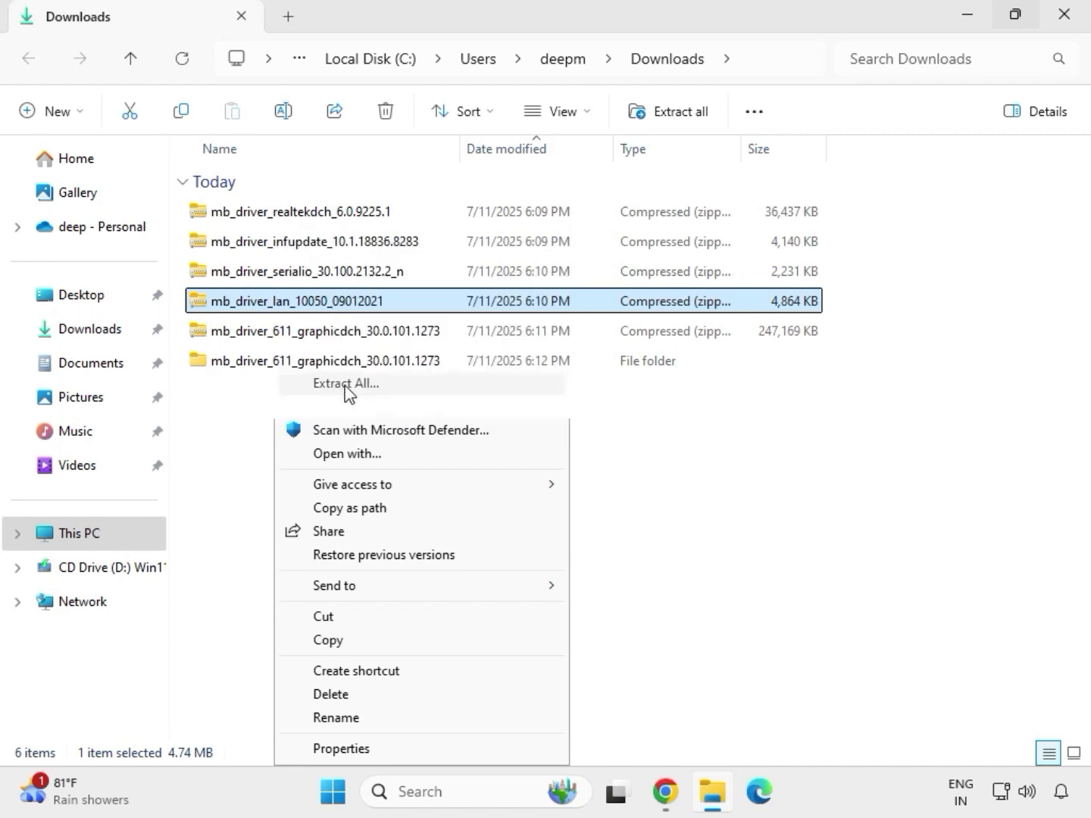
click(732, 604)
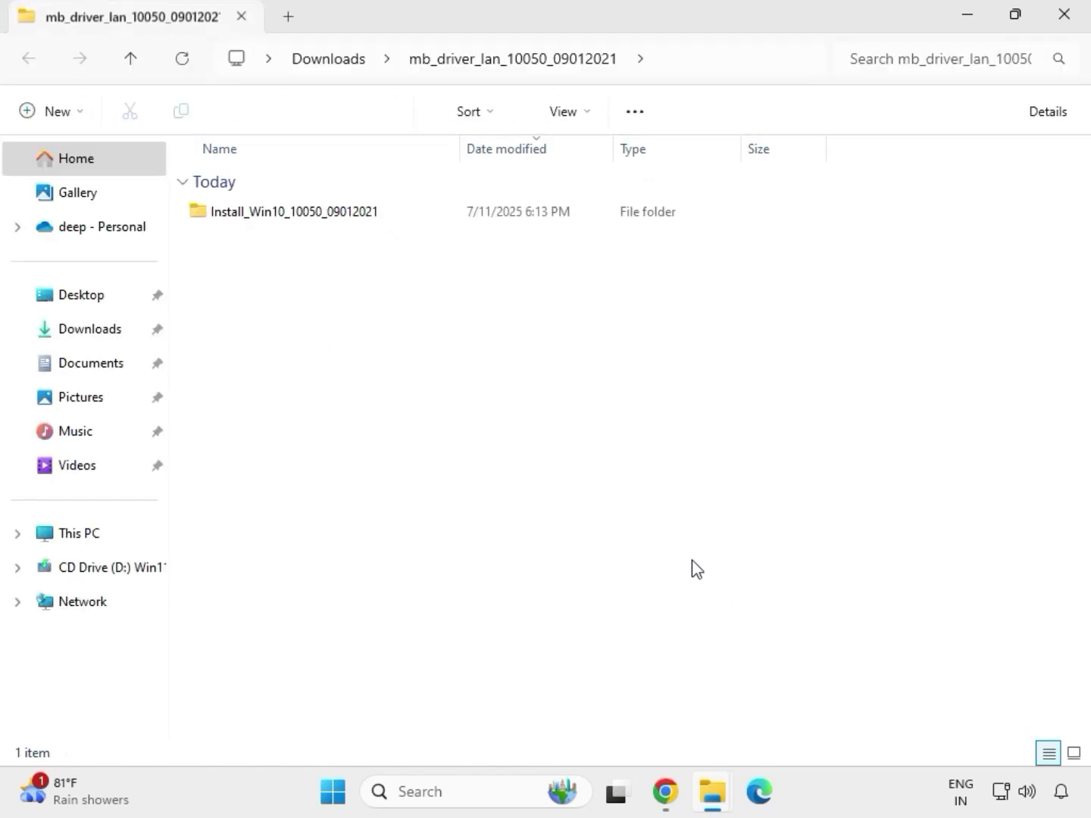
click(1069, 19)
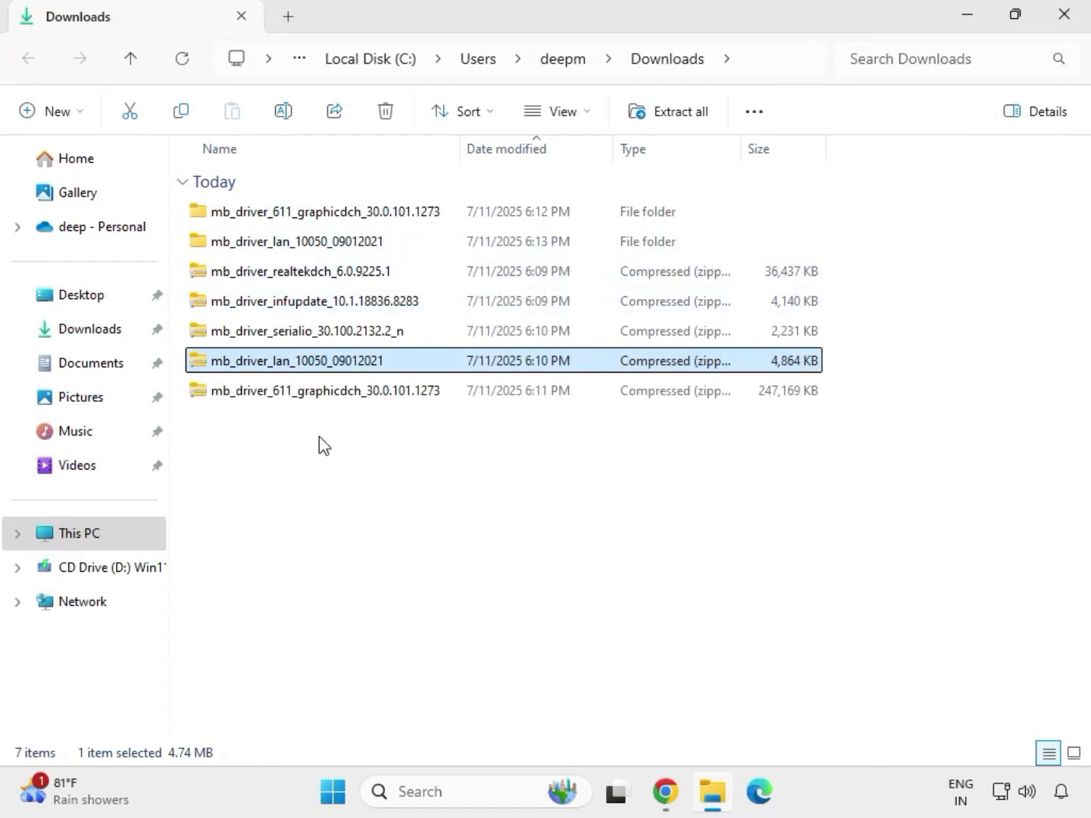
Extract the mb_driver_serialio_30.100.2132.2_n archive into its default folder and close the opened window.
click(272, 343)
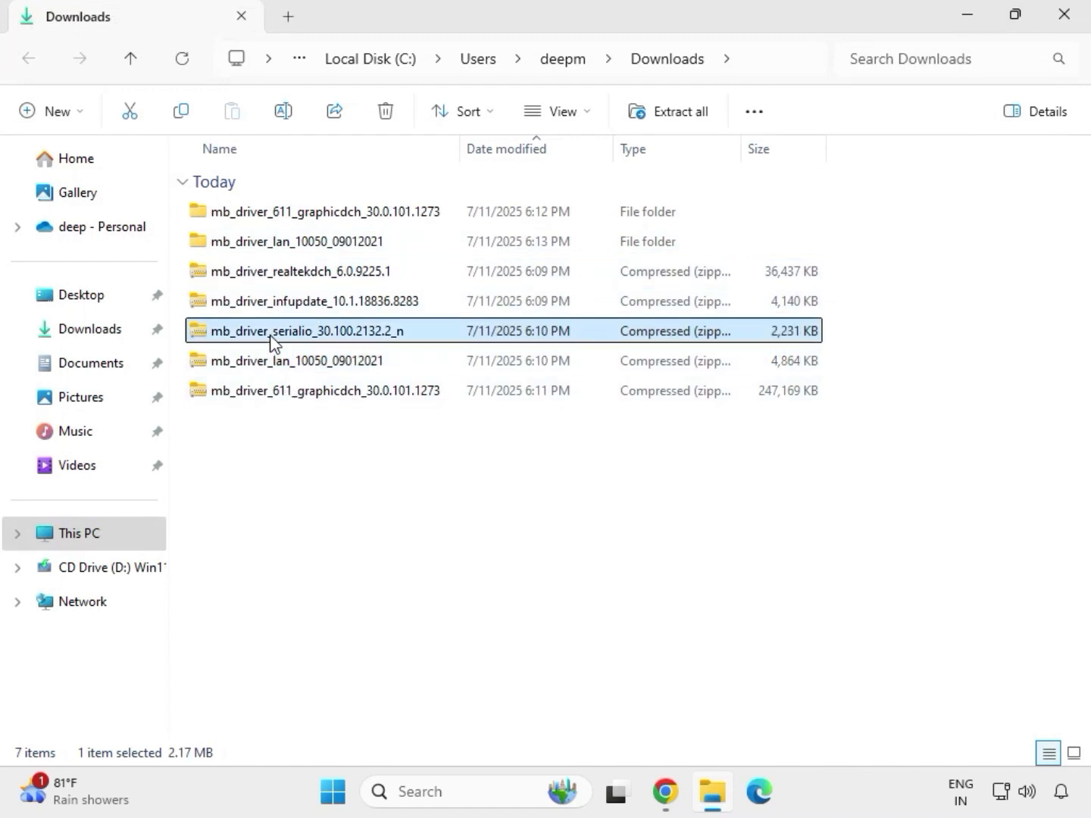
right_click(272, 342)
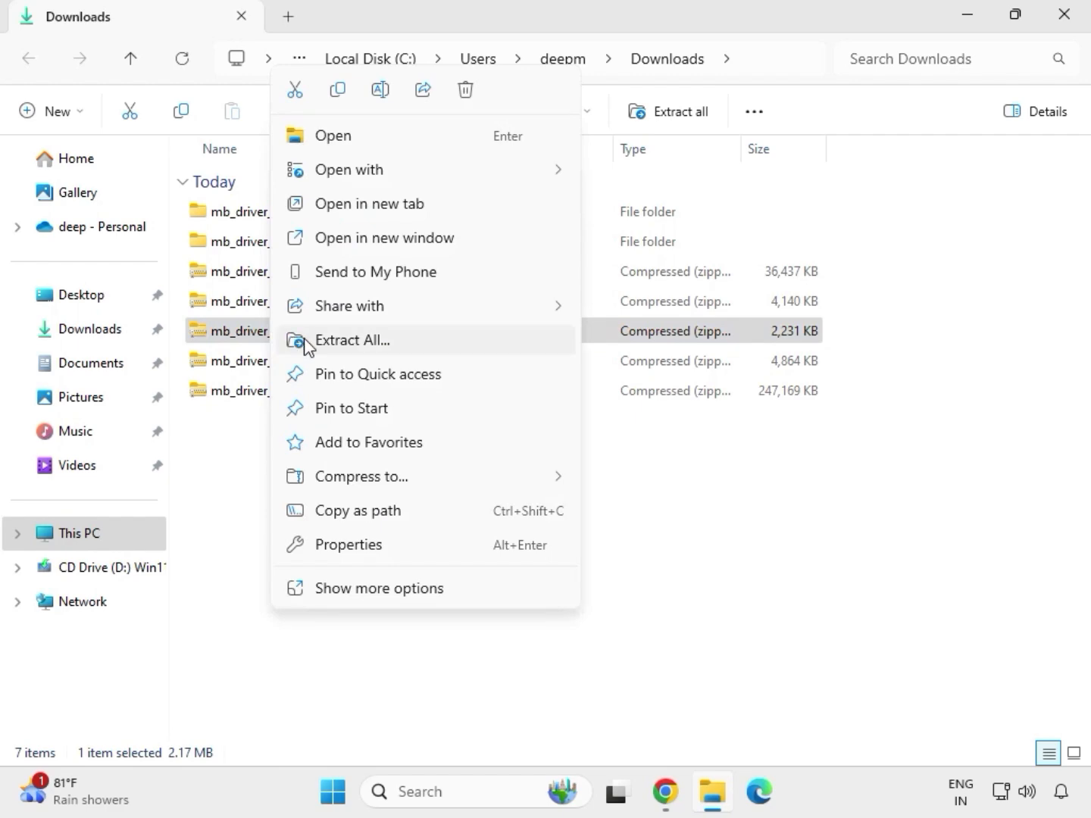
click(334, 343)
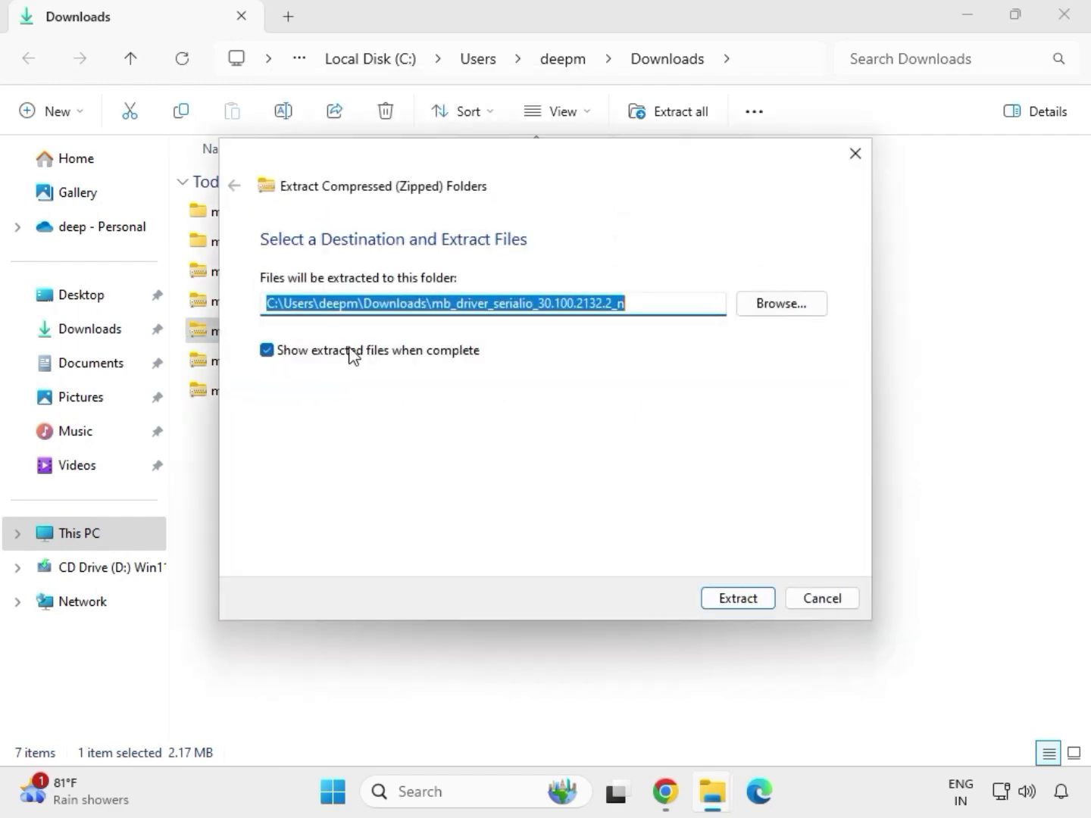
click(730, 599)
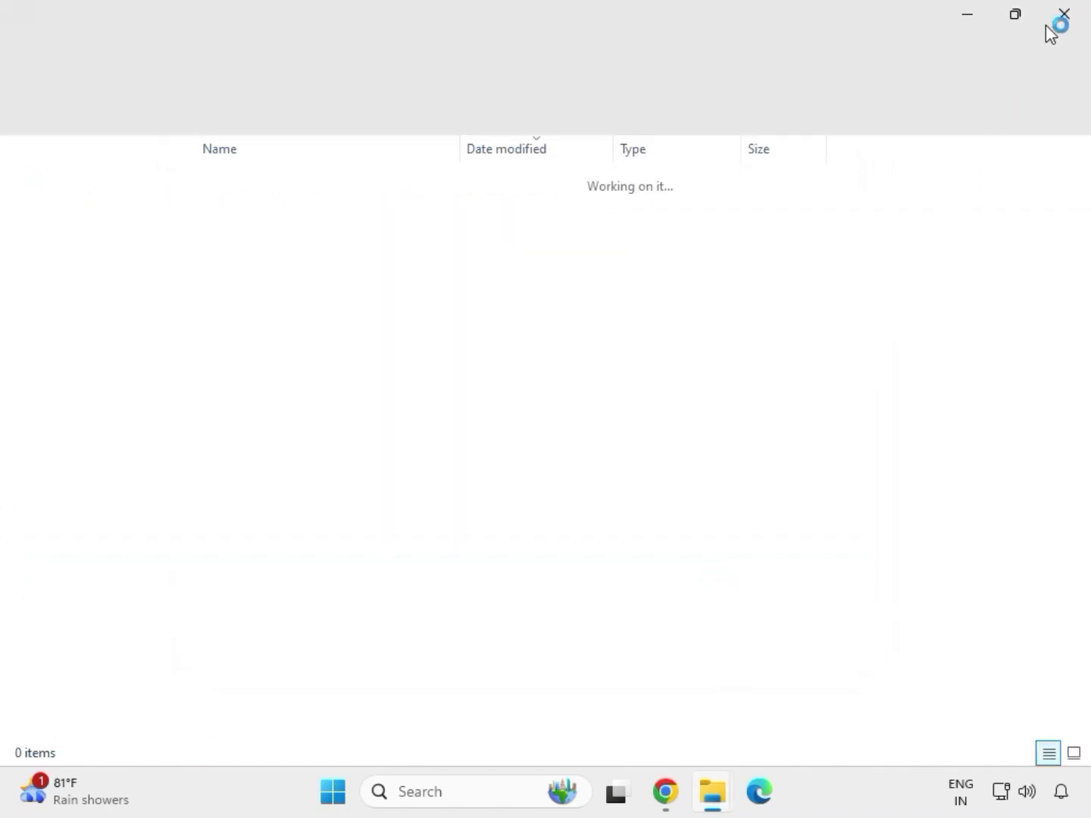
click(1062, 15)
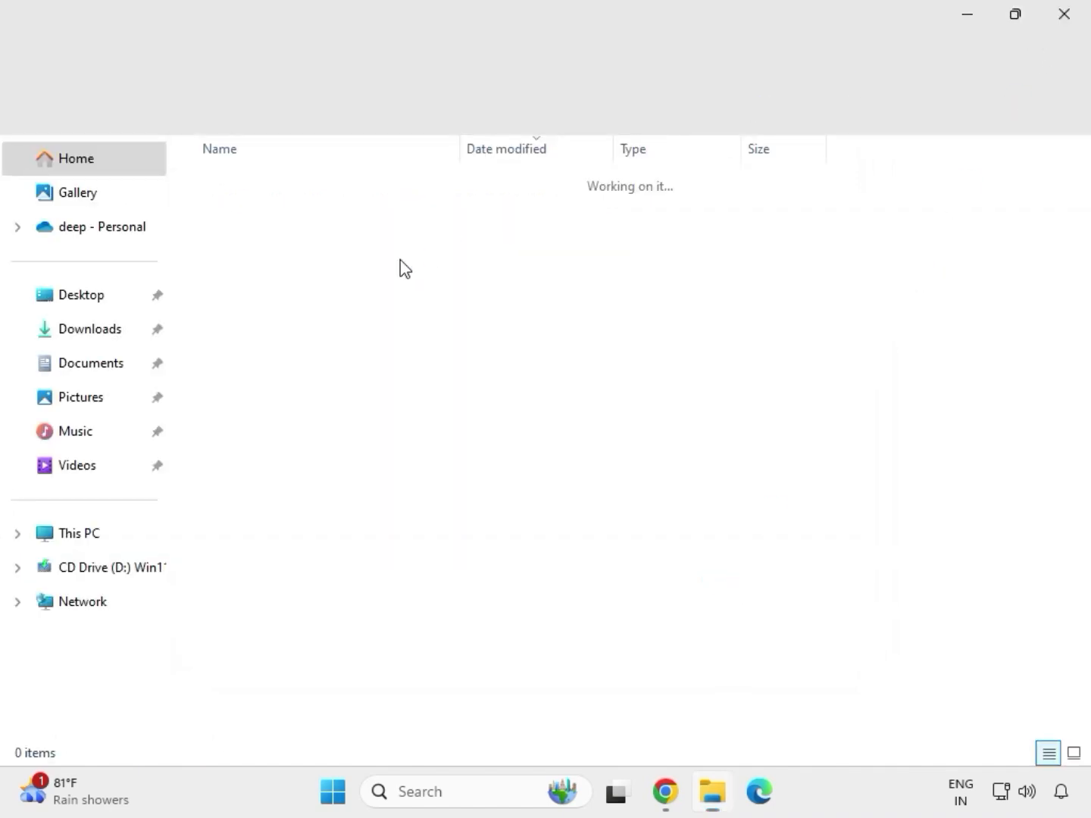
Extract the mb_driver_infupdate_10.1.18836.8283 archive into its default folder and close the opened folder.
click(282, 304)
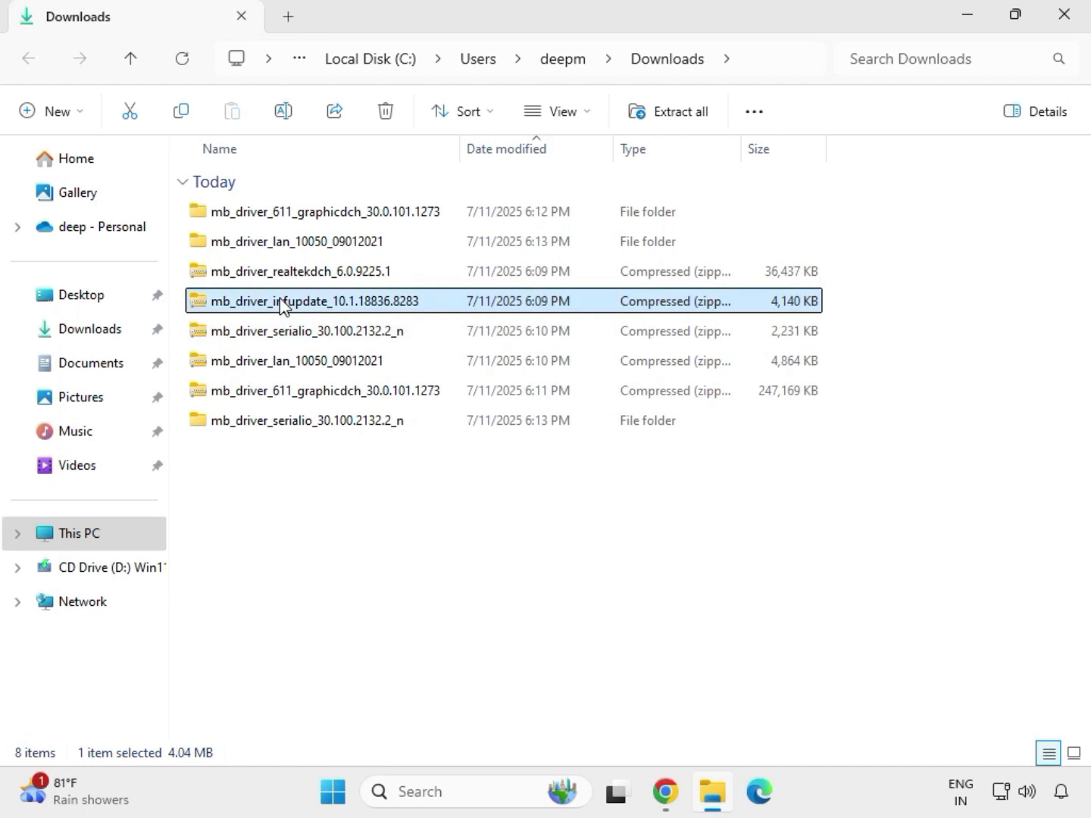
right_click(282, 304)
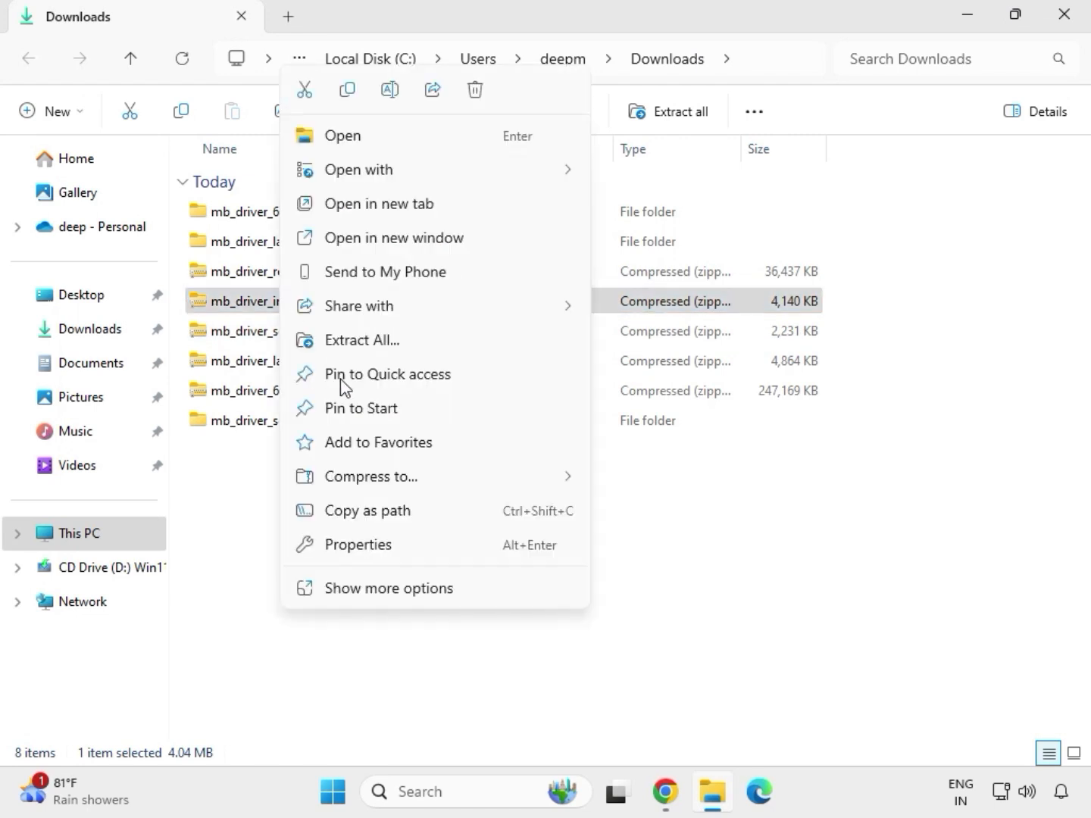
click(381, 341)
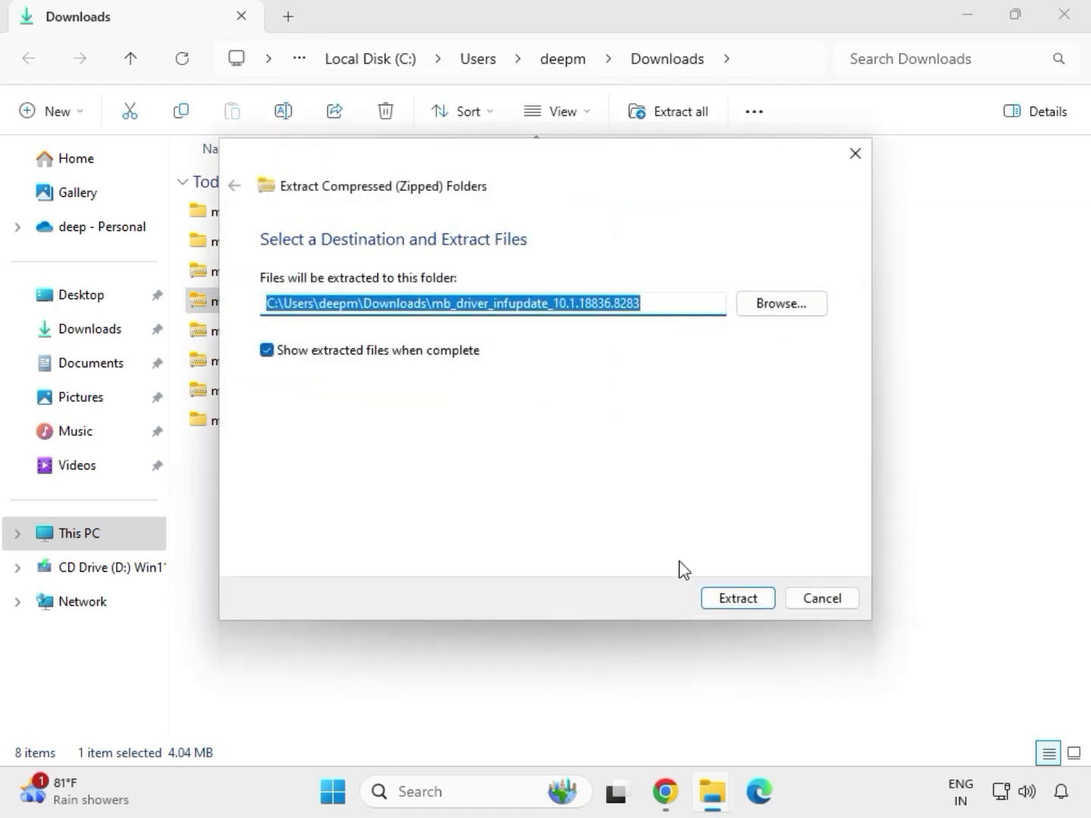
click(727, 605)
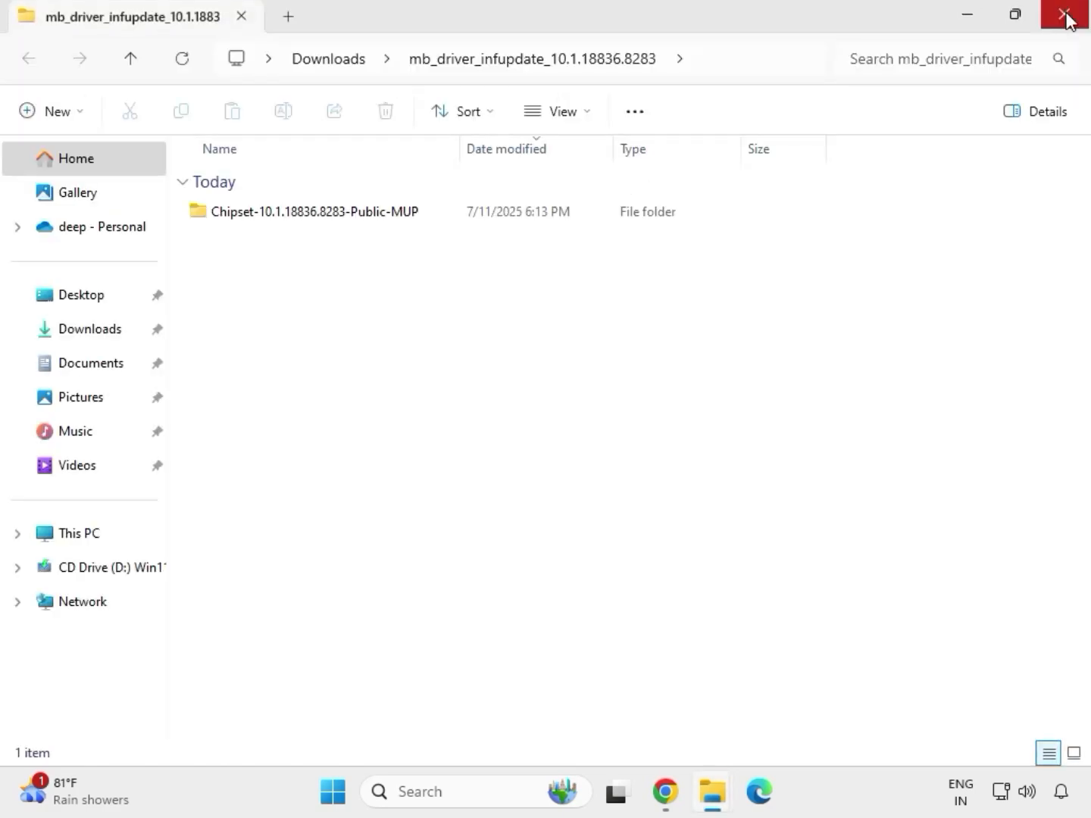
click(1066, 17)
Extract the mb_driver_realtekdch_6.0.9225.1 archive into its default folder and close the opened folder.
click(294, 276)
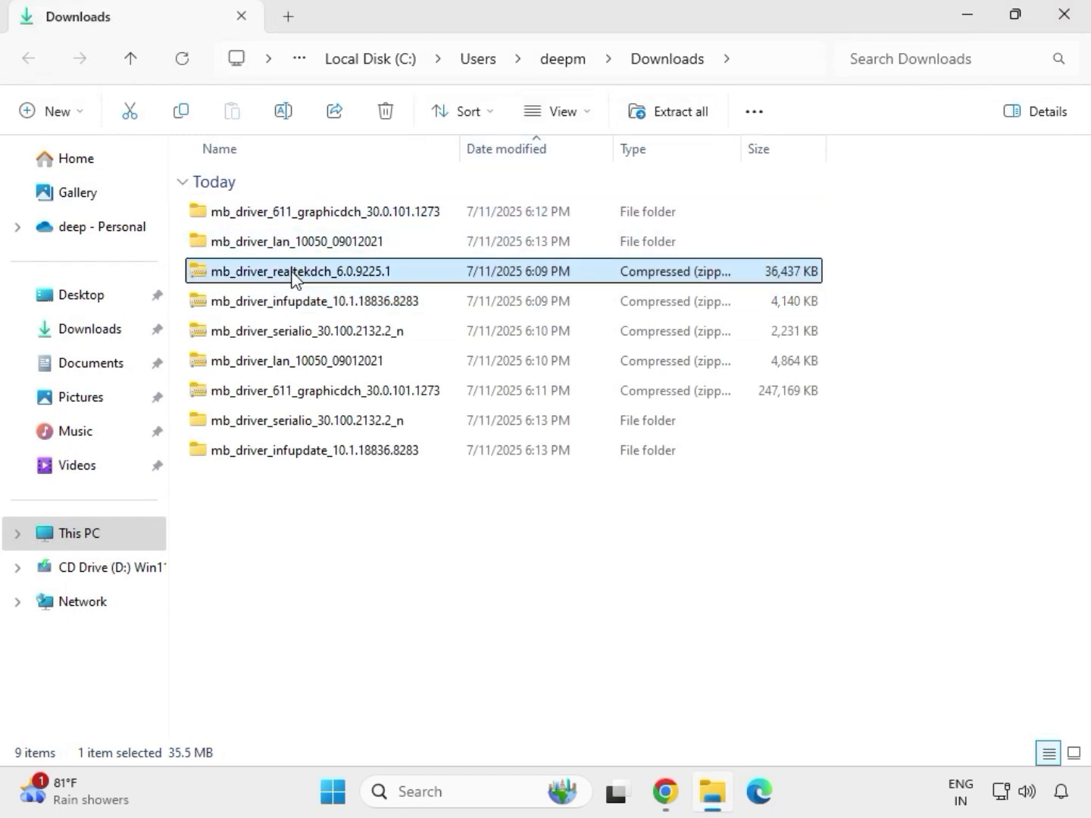
right_click(294, 277)
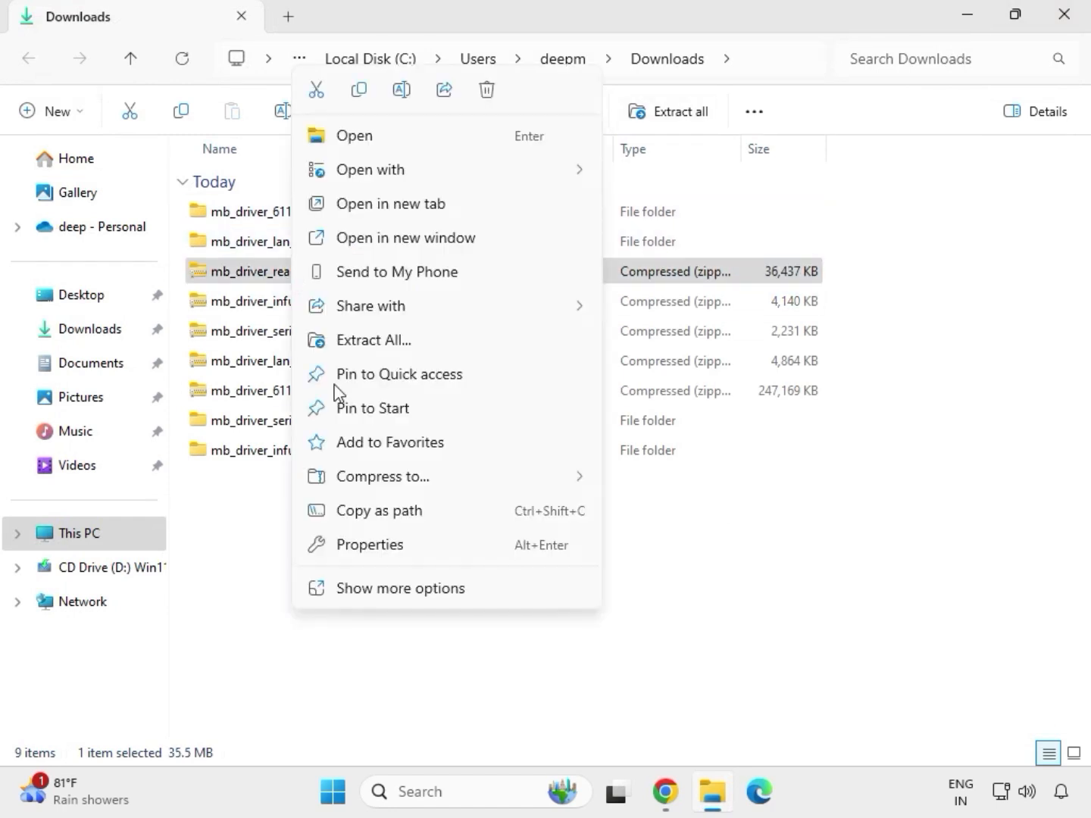
click(359, 343)
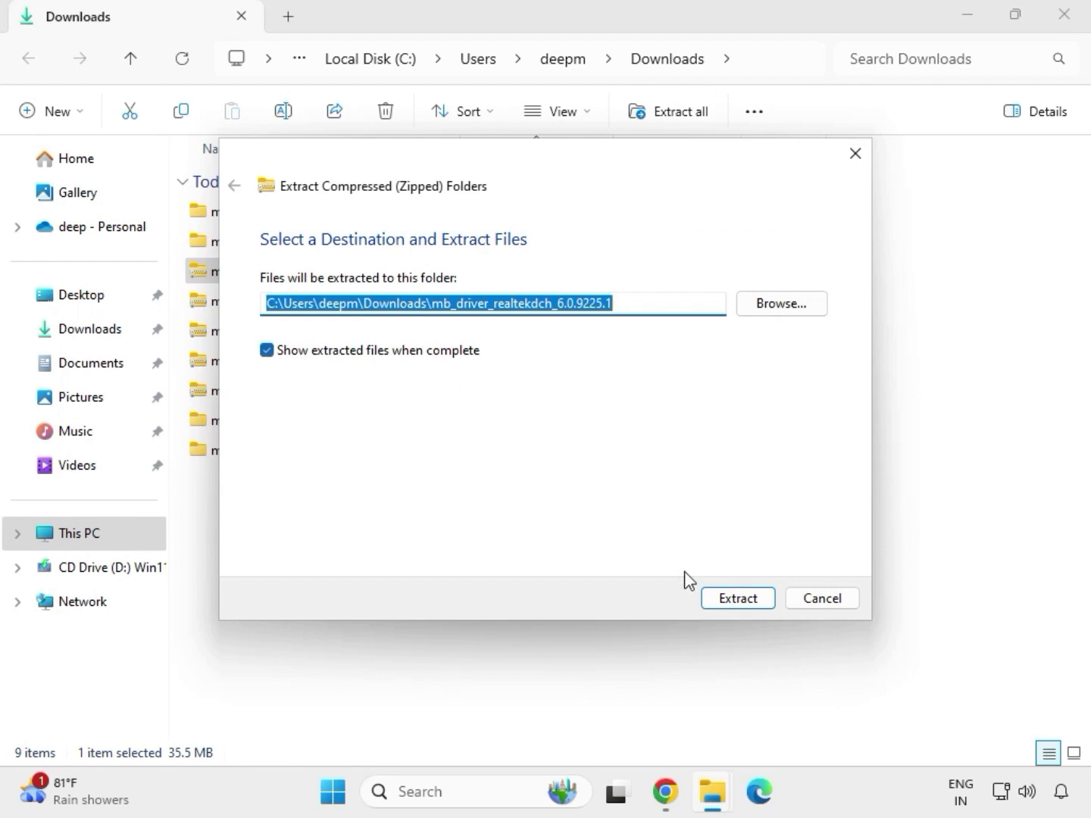
click(713, 598)
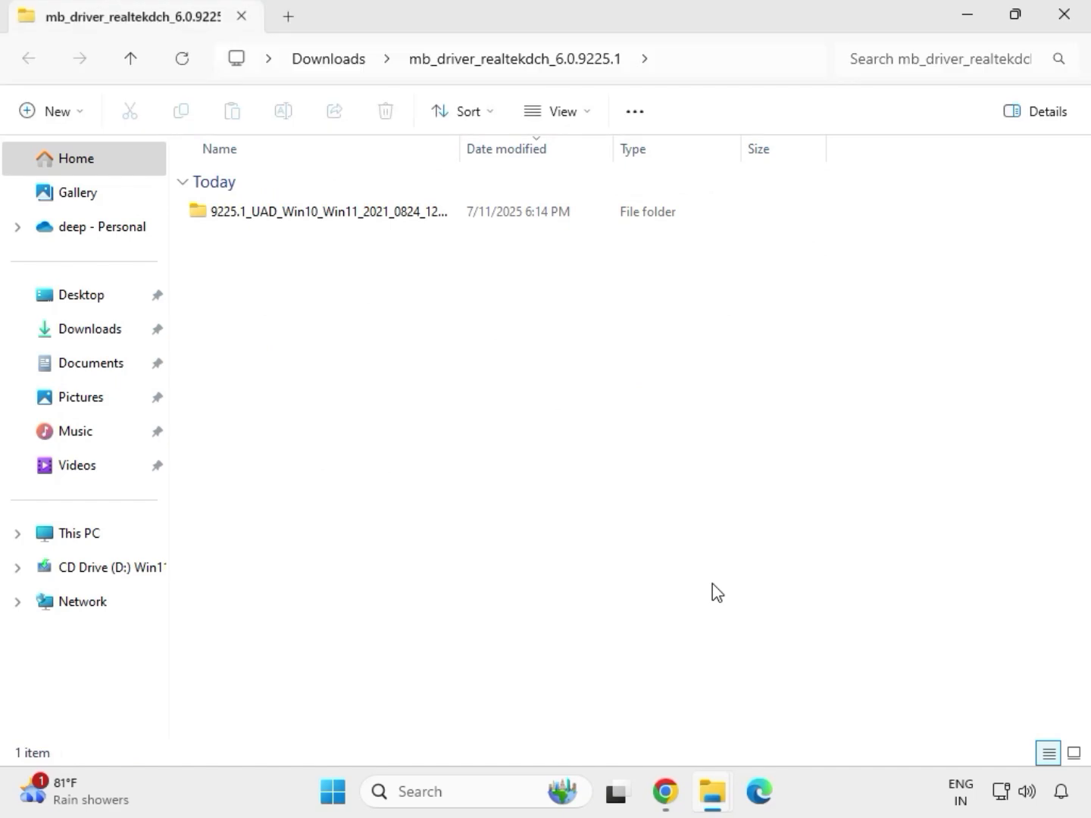
click(1066, 23)
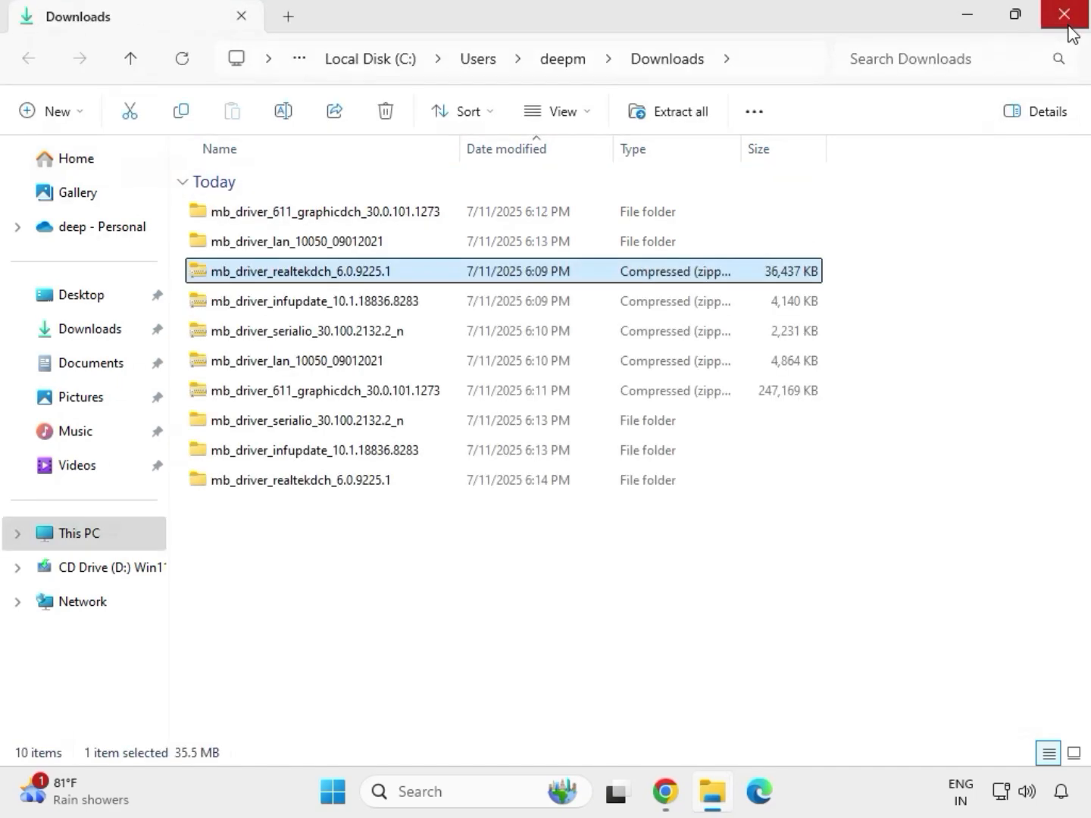
Sort the Downloads list so the extracted driver folders appear above the zip archives.
click(517, 606)
right_click(484, 560)
right_click(455, 565)
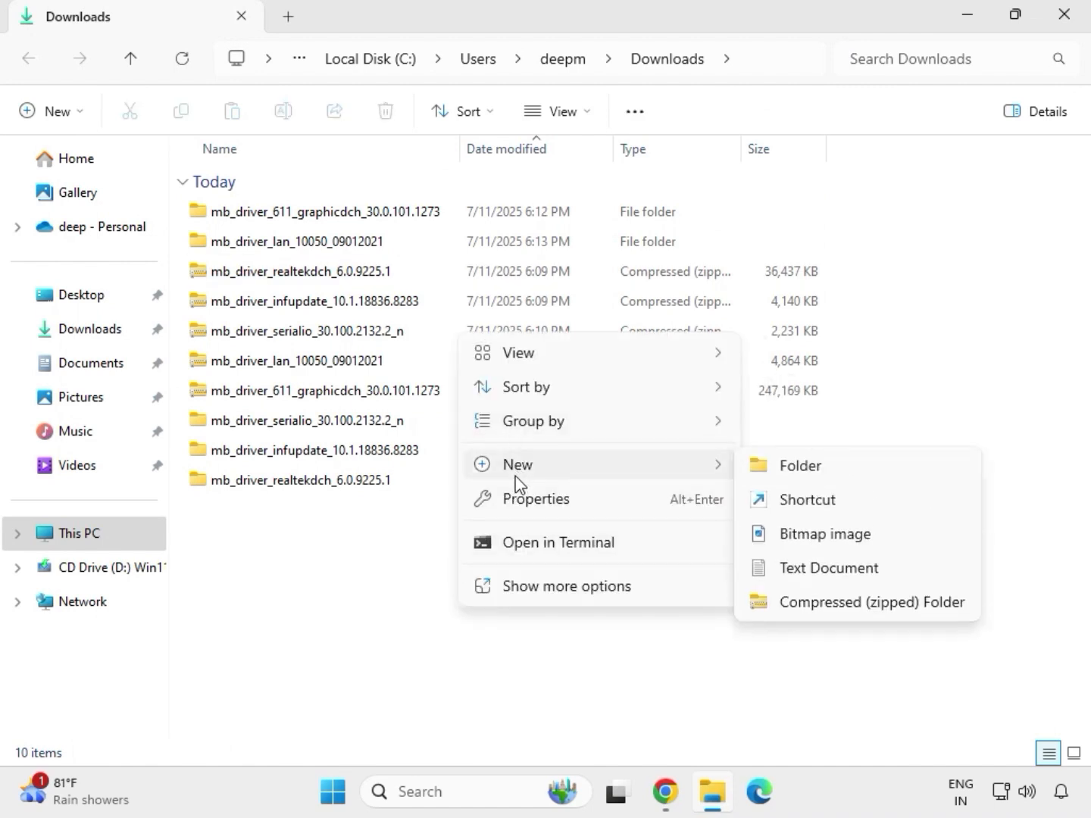
key(Escape)
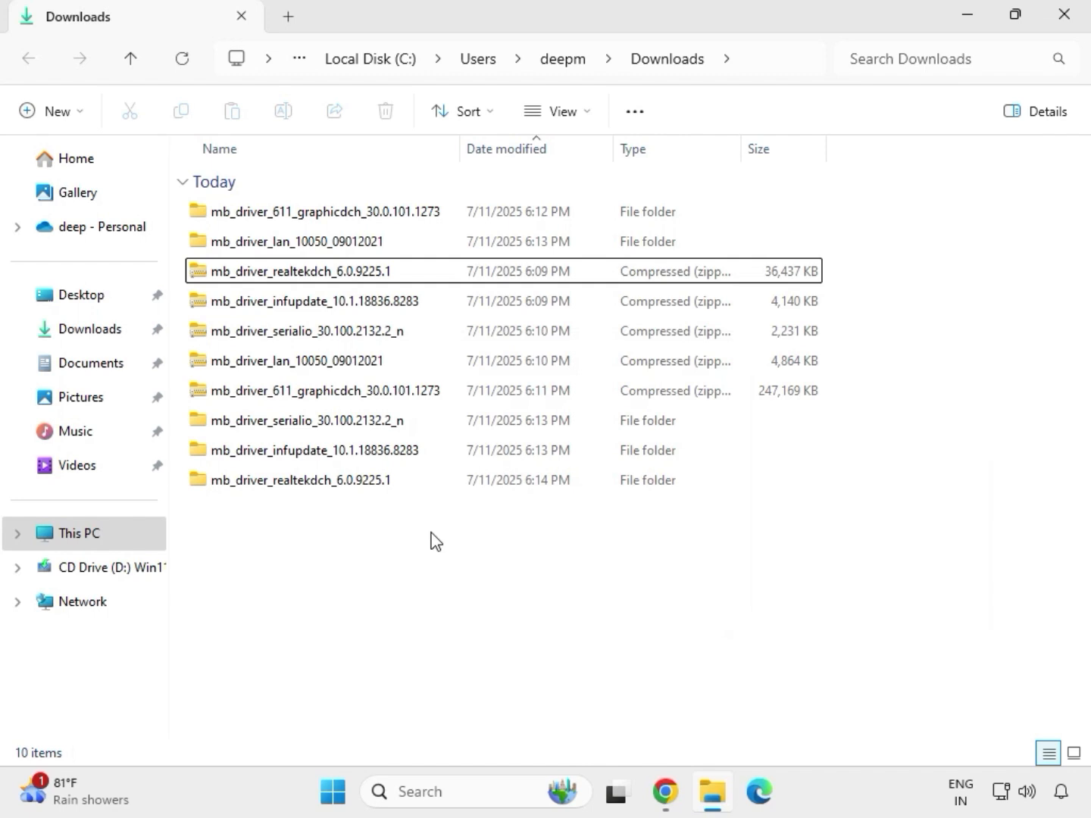
right_click(433, 534)
click(494, 559)
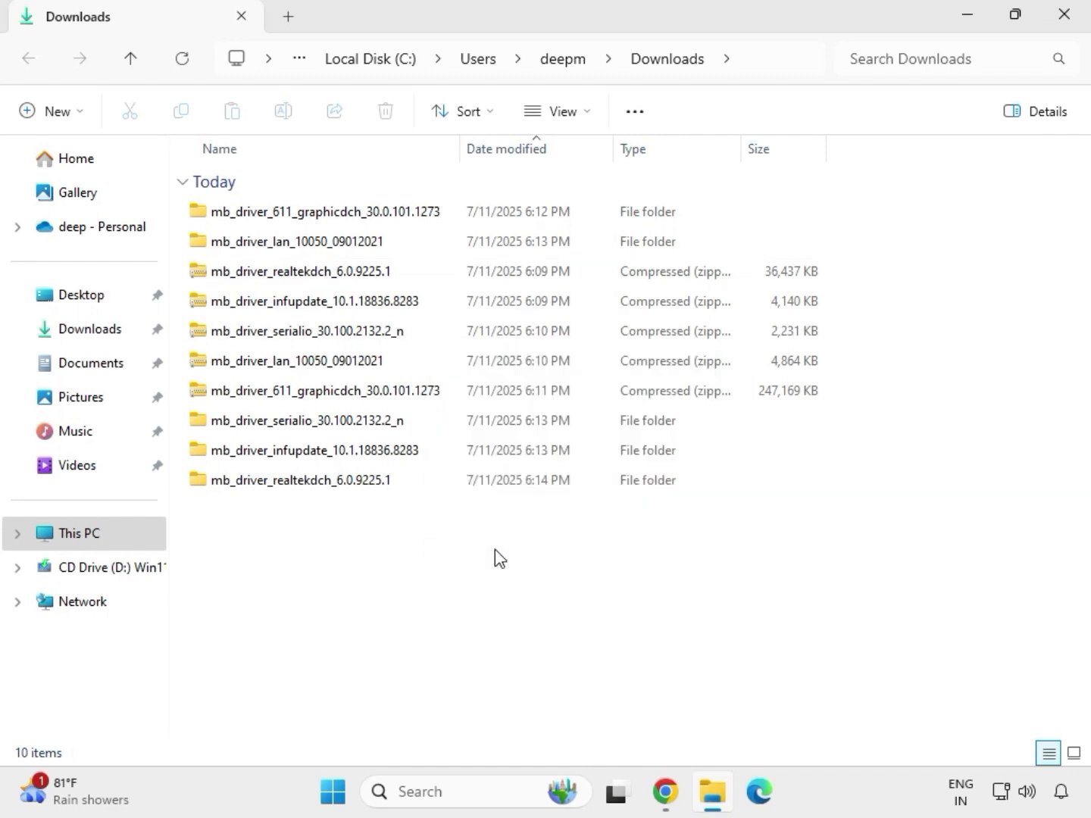
click(502, 338)
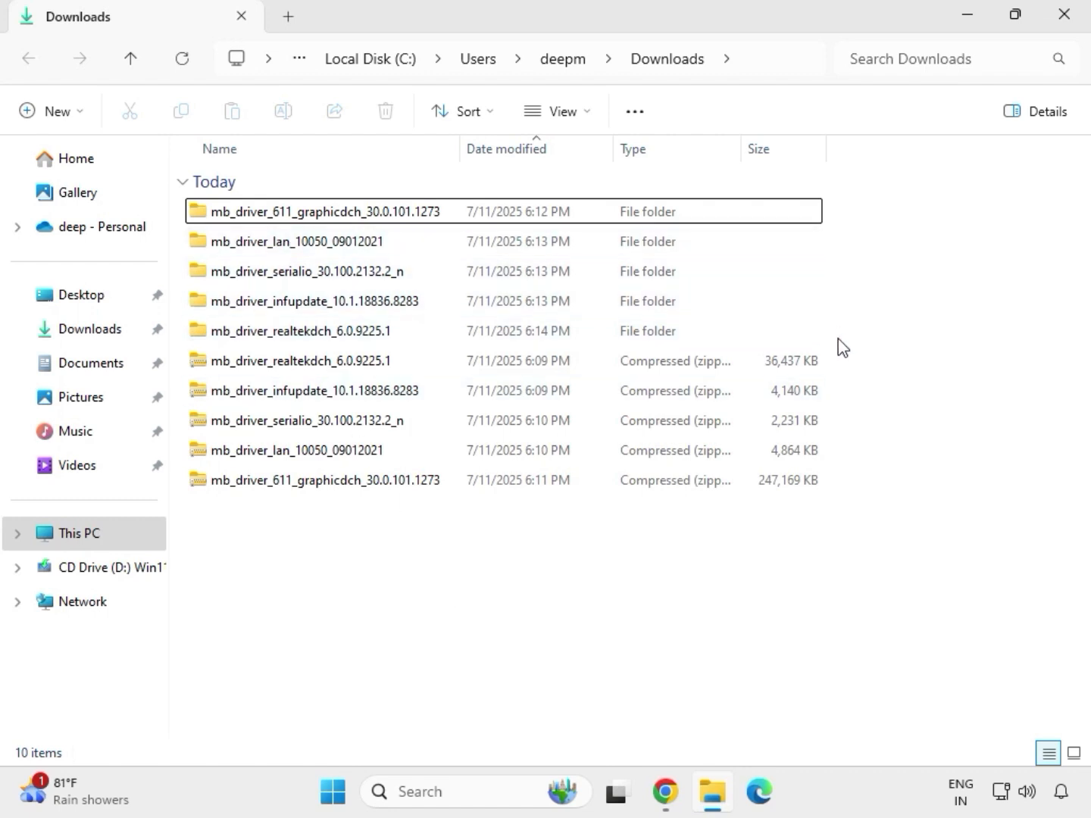
Open the extracted graphics driver folder and run its mb_driver_611_graphicdch_30.0.101.1273 application as administrator.
drag(838, 344, 542, 219)
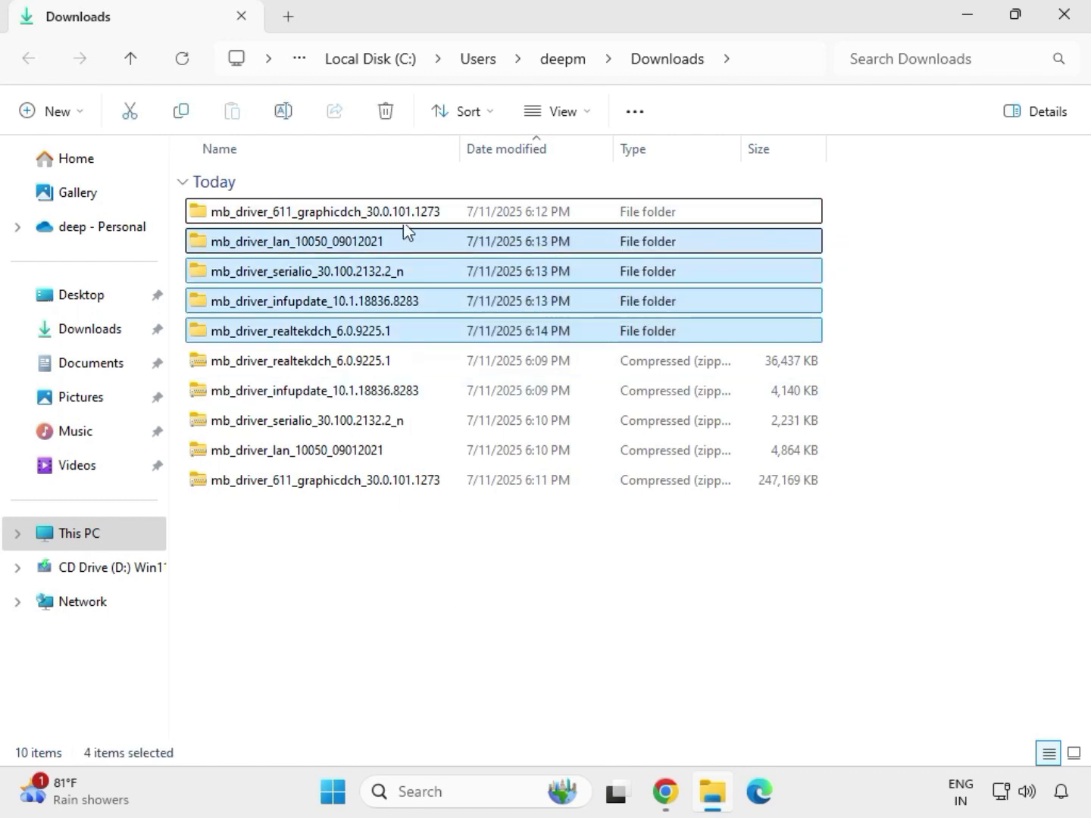
click(324, 219)
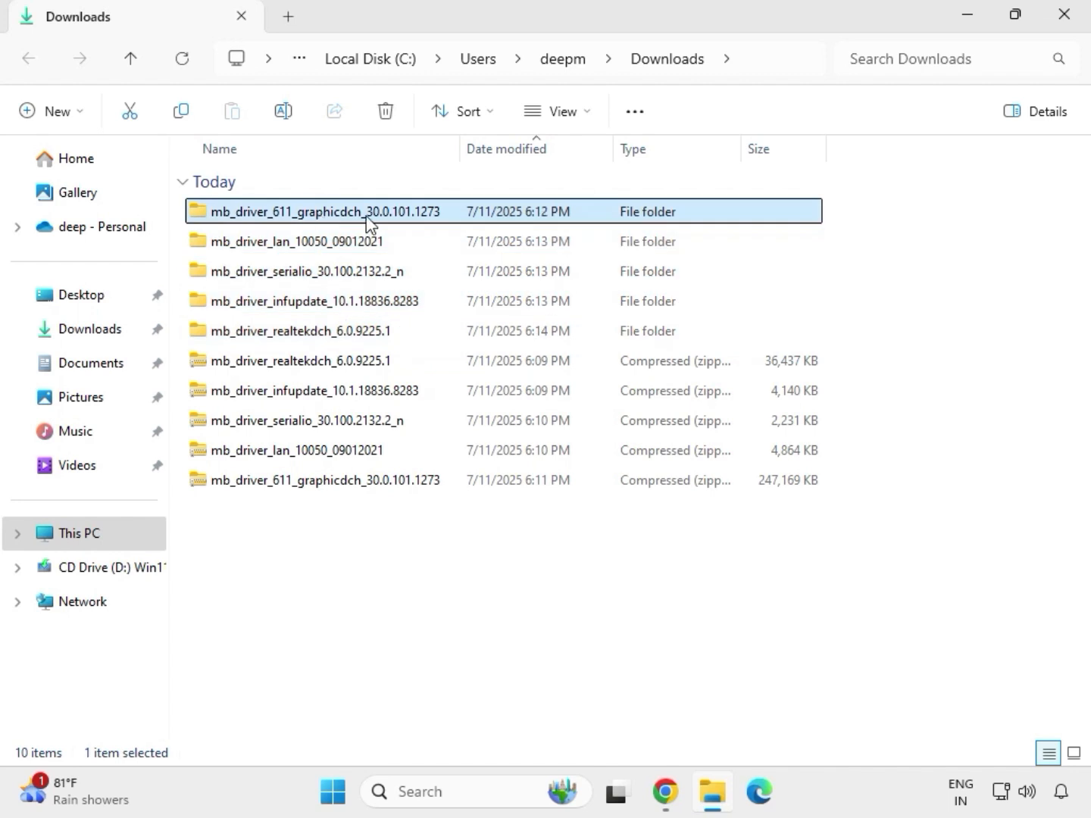
double_click(349, 215)
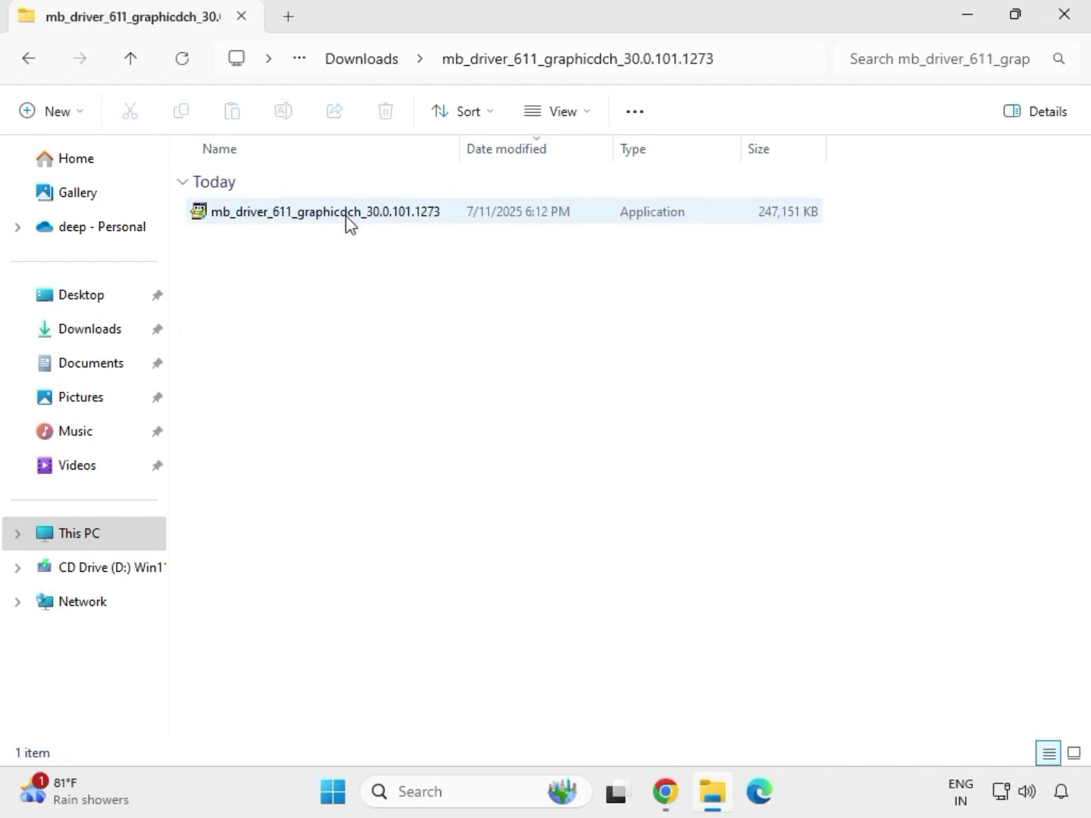
click(303, 214)
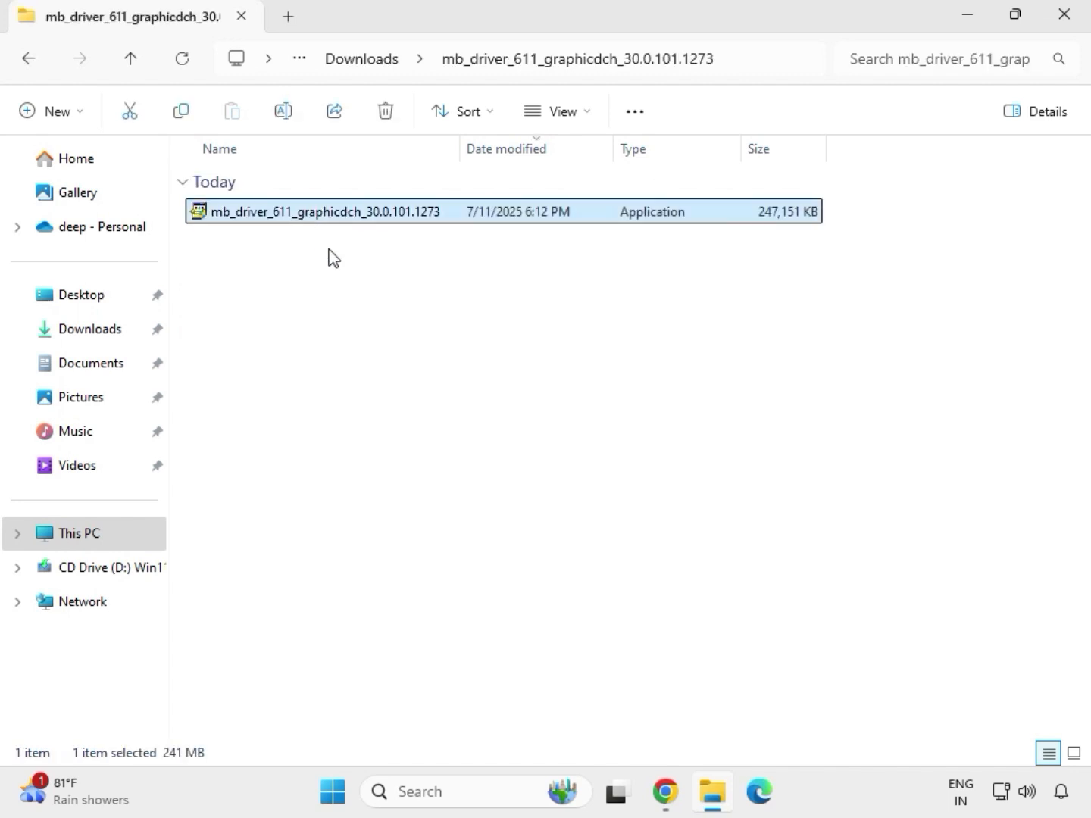
key(shift+F10)
click(397, 385)
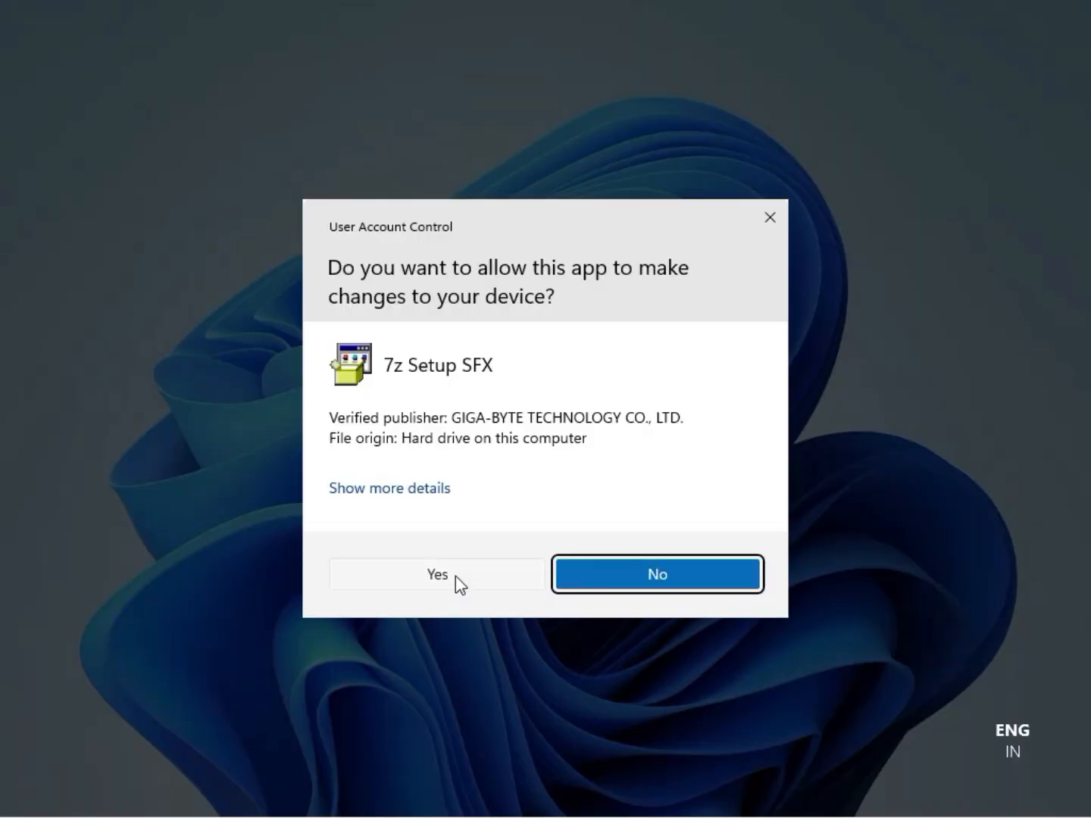
Allow the 7z Setup SFX graphics driver extractor to make changes and close its folder window.
click(456, 574)
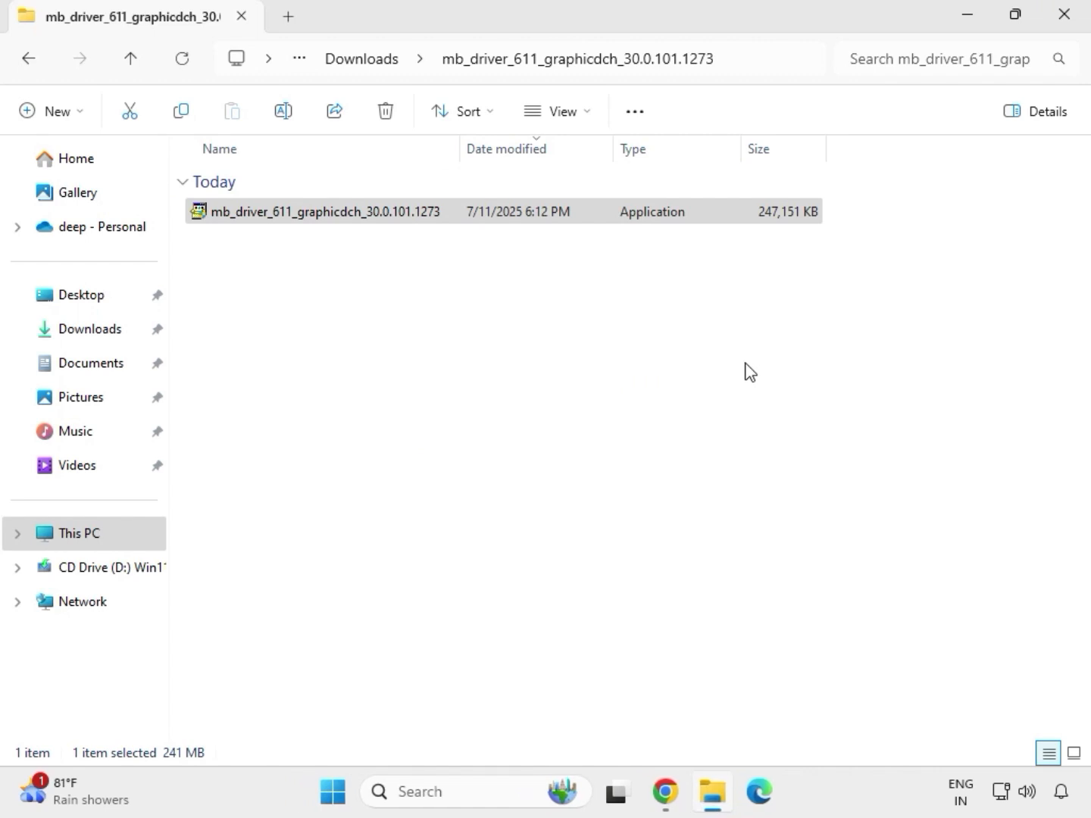
click(1074, 21)
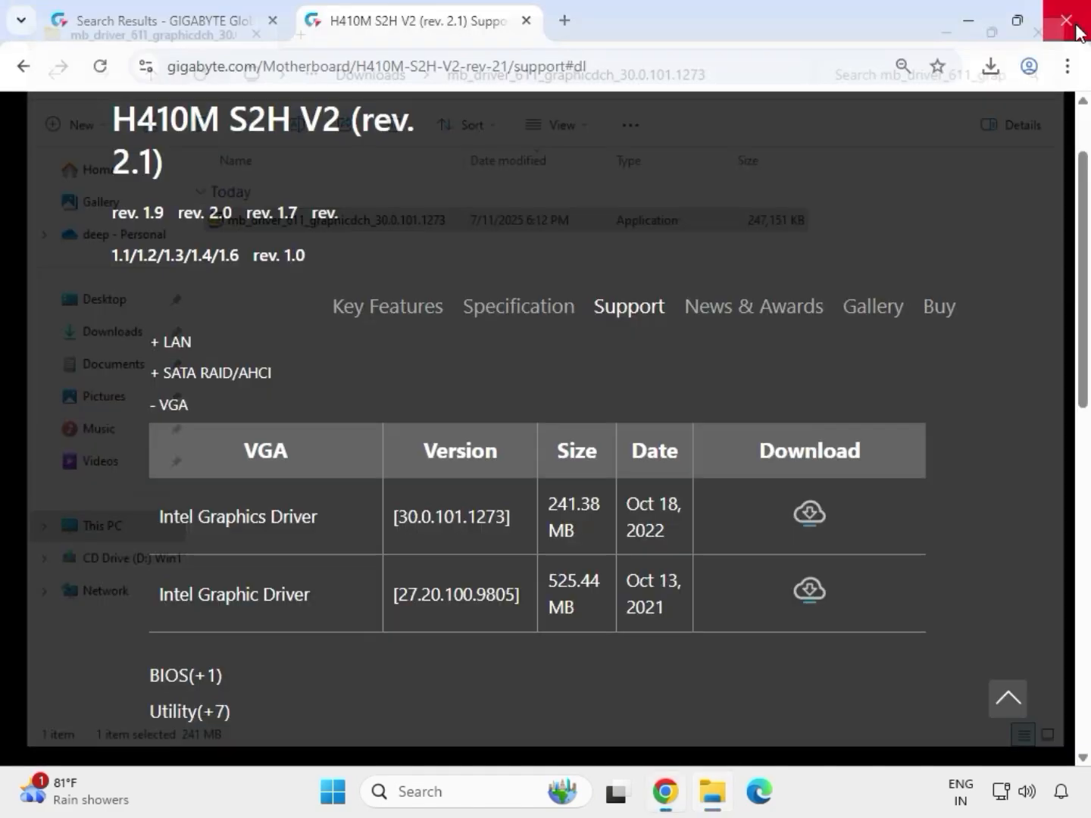
Reopen File Explorer at Downloads and navigate into the mb_driver_lan_10050_09012021 Install_Win10_10050_09012021 folder.
click(715, 802)
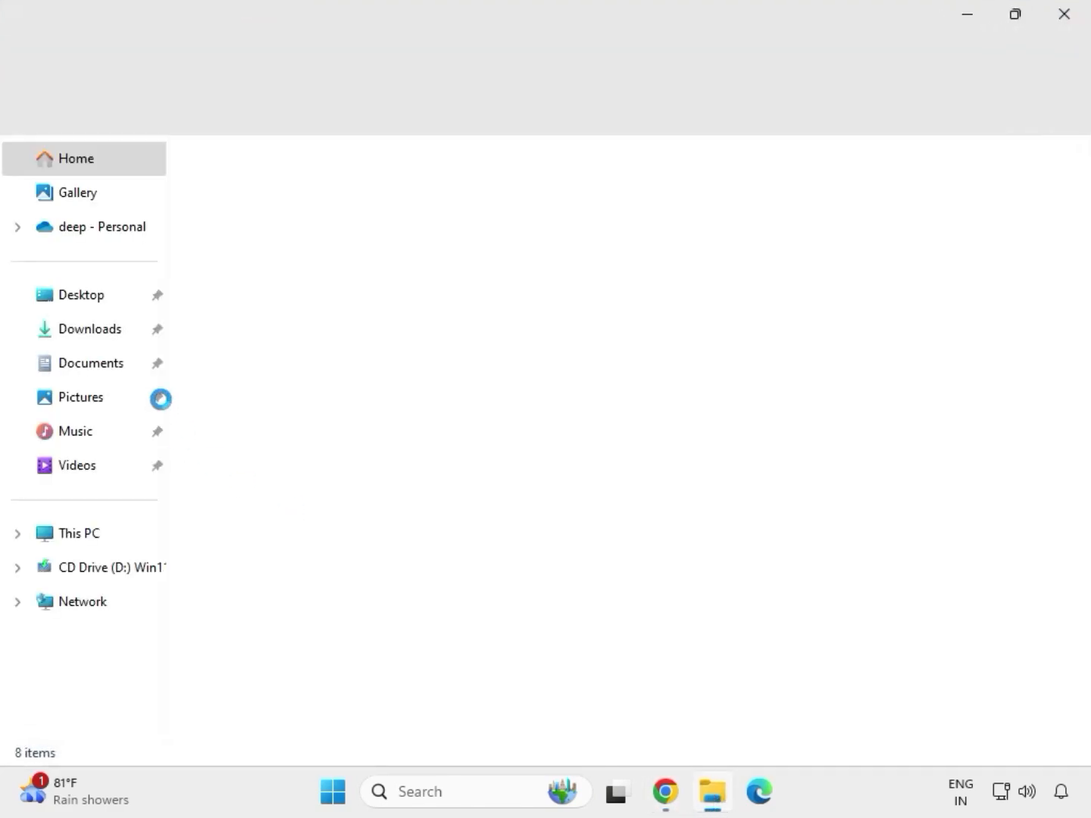
click(121, 339)
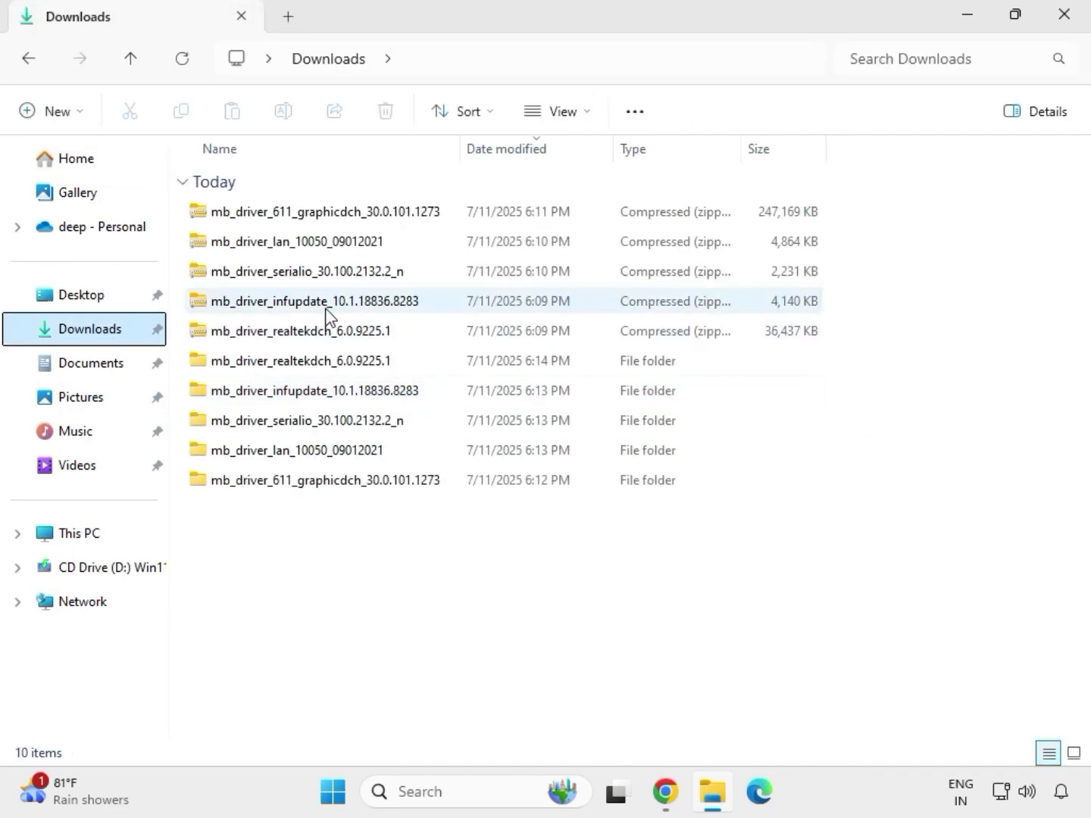
click(308, 365)
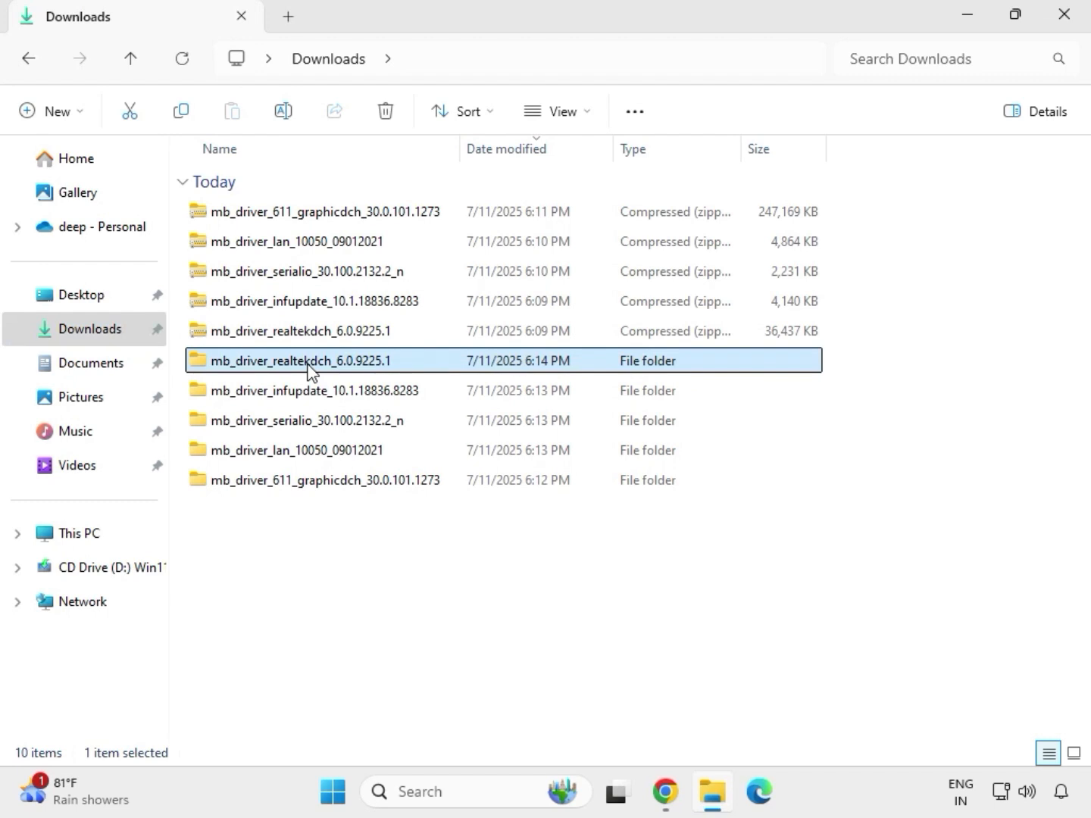
click(353, 486)
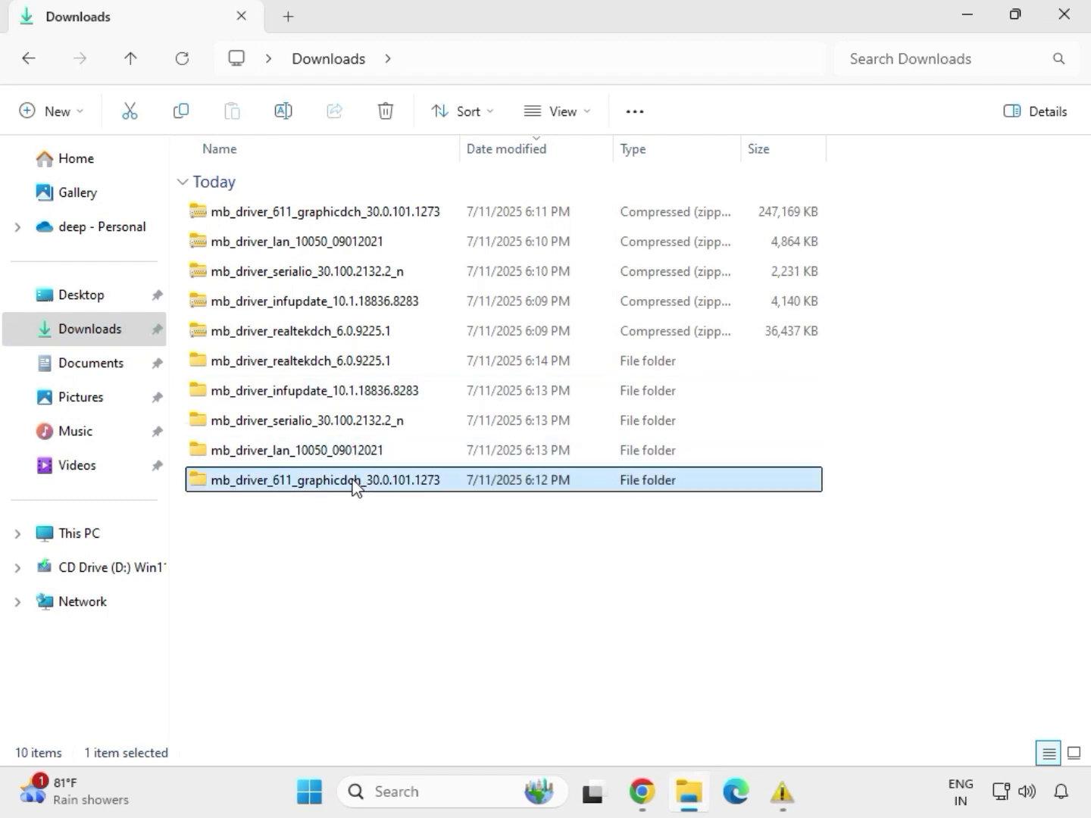
click(340, 454)
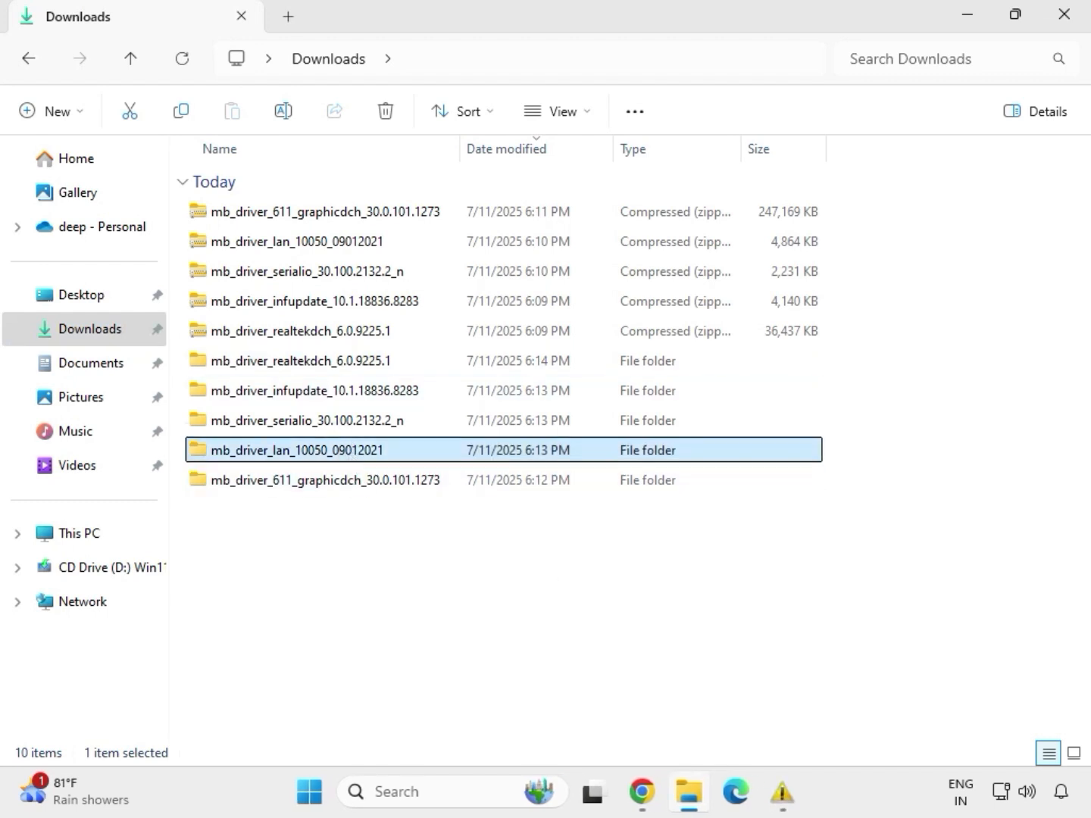
double_click(340, 455)
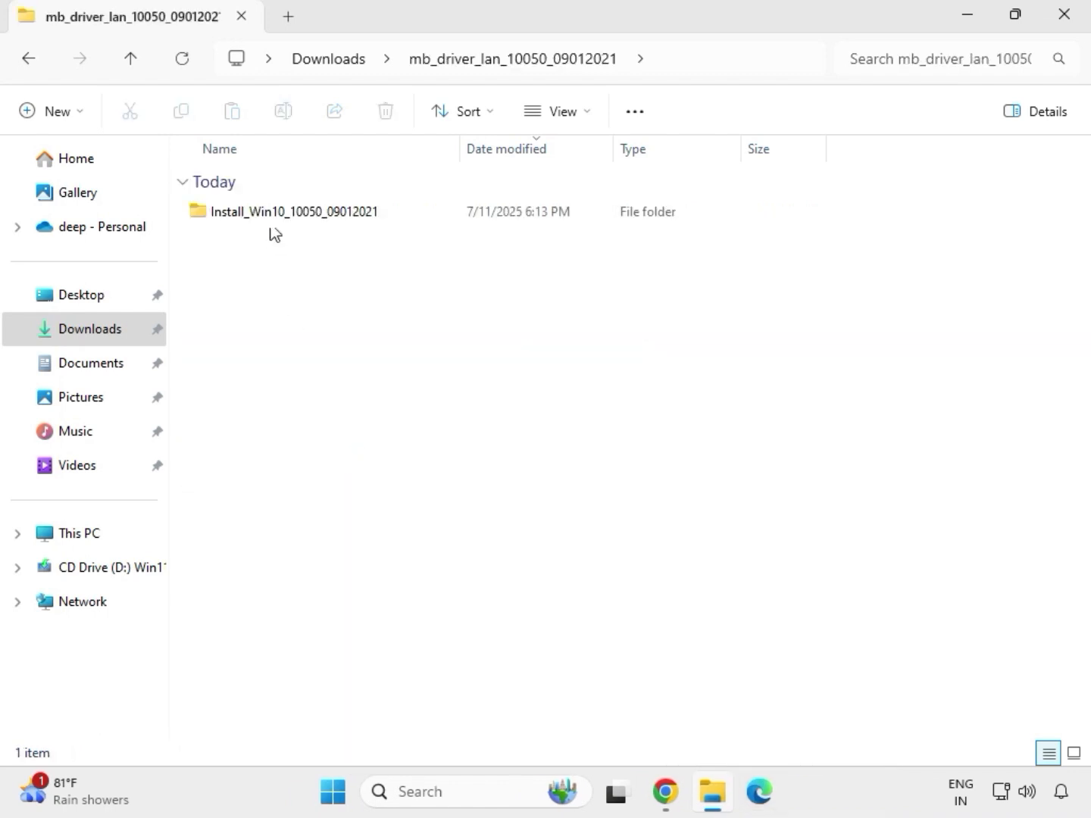
double_click(273, 222)
click(273, 220)
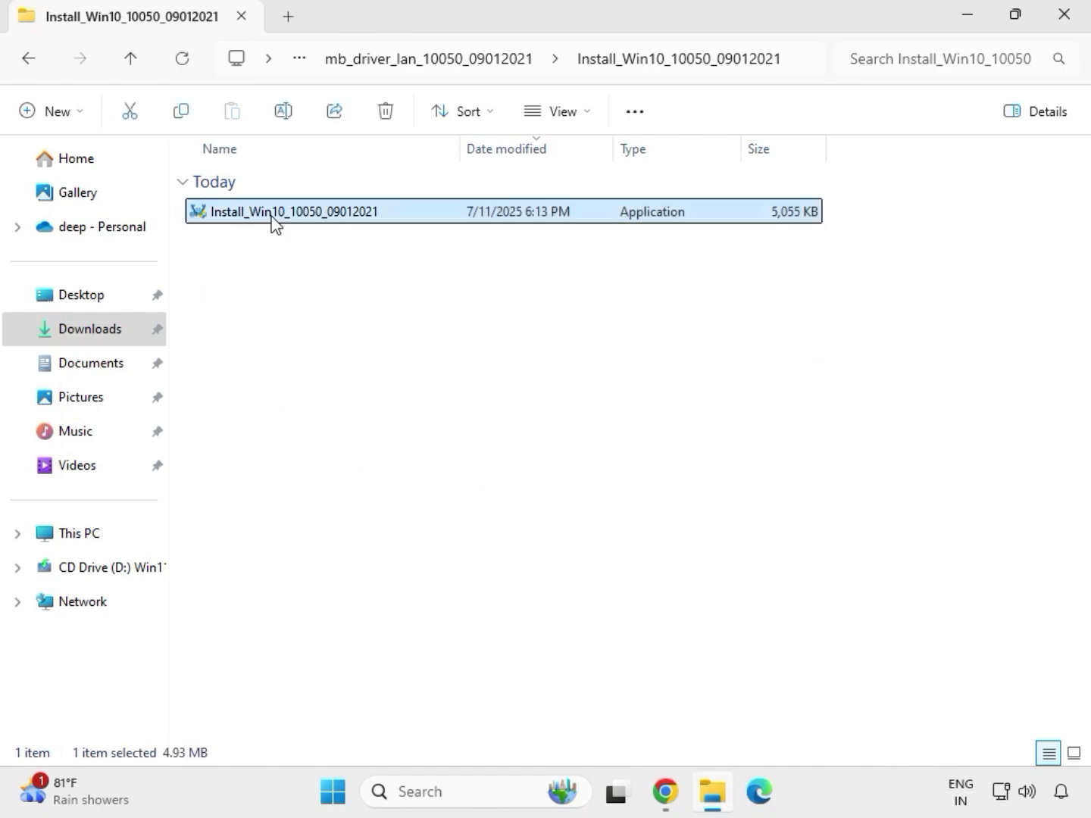
Run the Install_Win10_10050_09012021 application with admin approval and repair the Realtek Ethernet Controller Driver.
double_click(274, 215)
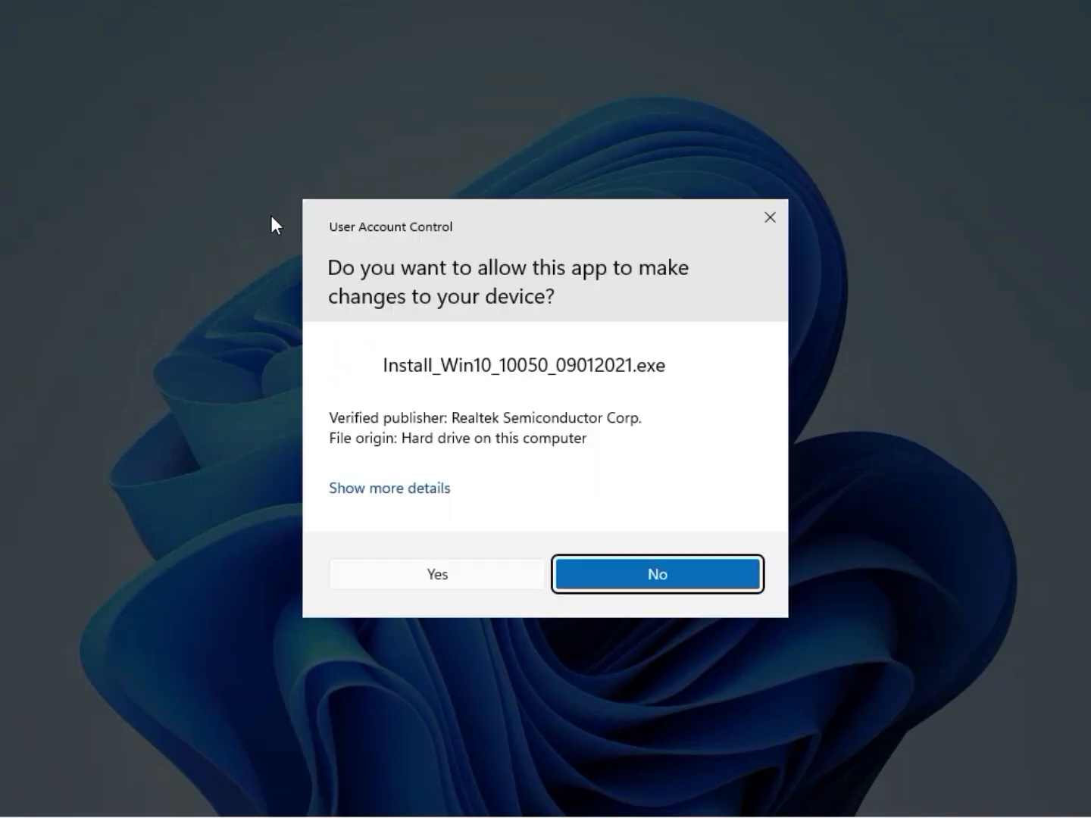
click(426, 576)
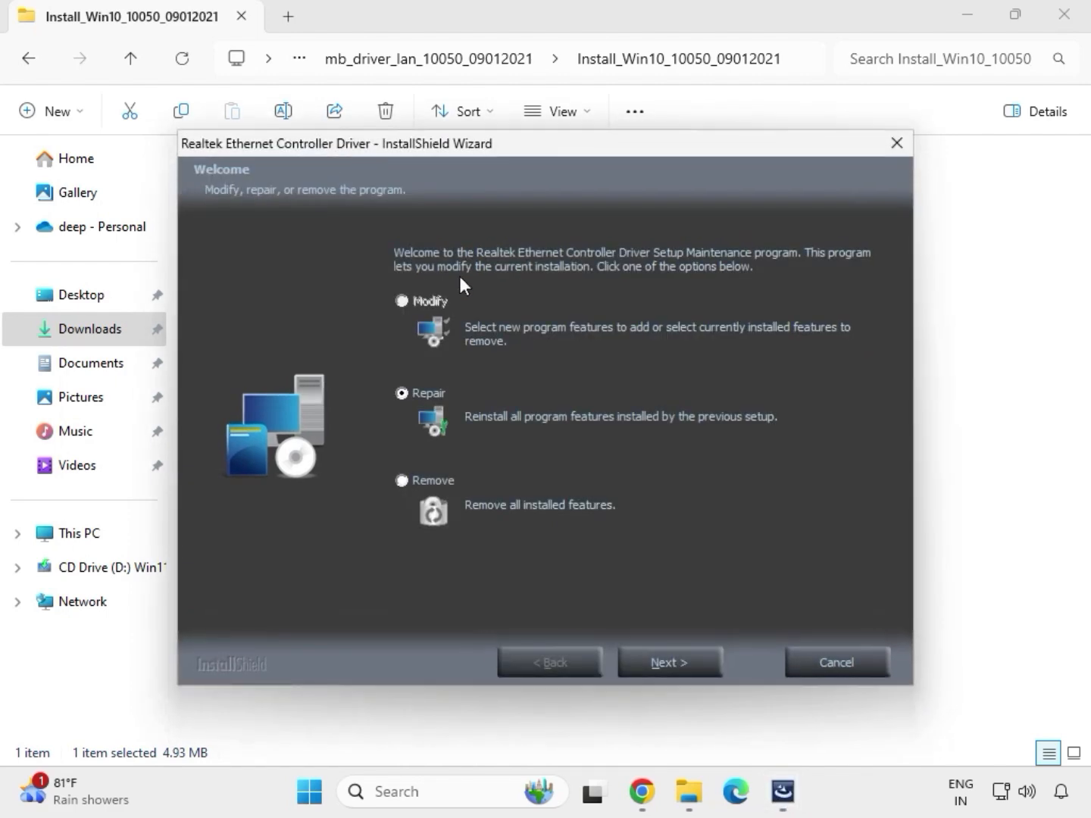
click(696, 664)
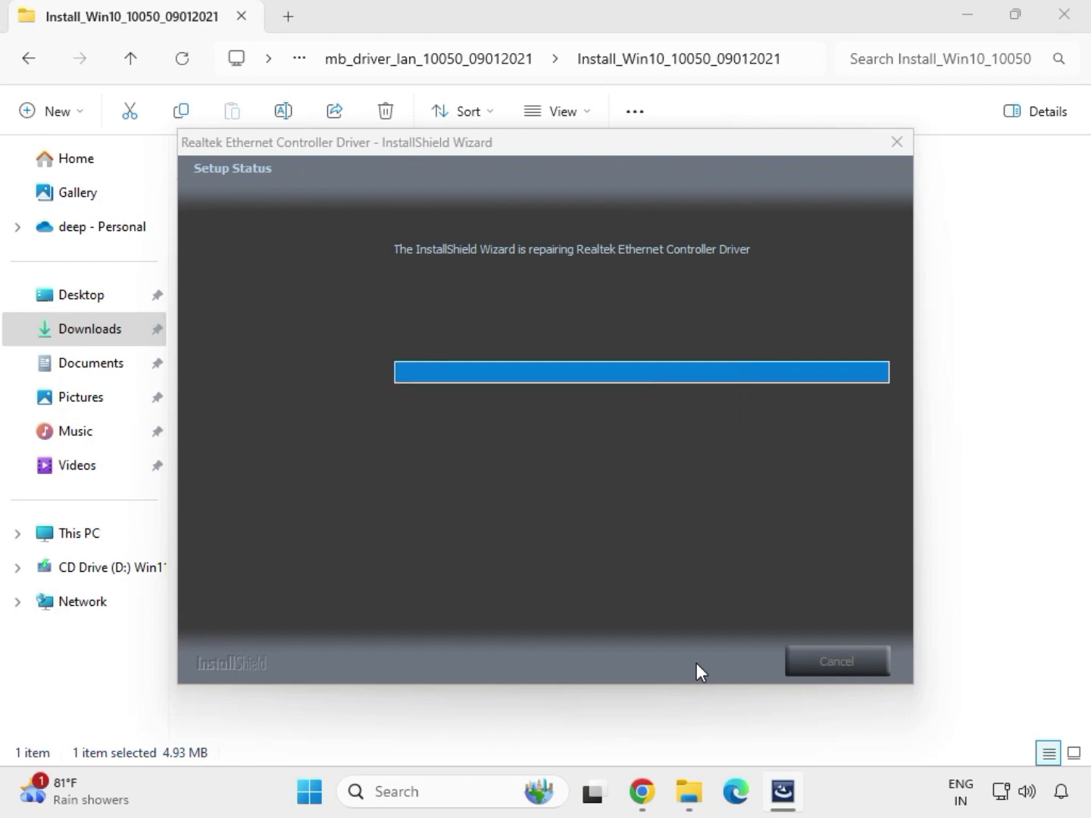
click(664, 460)
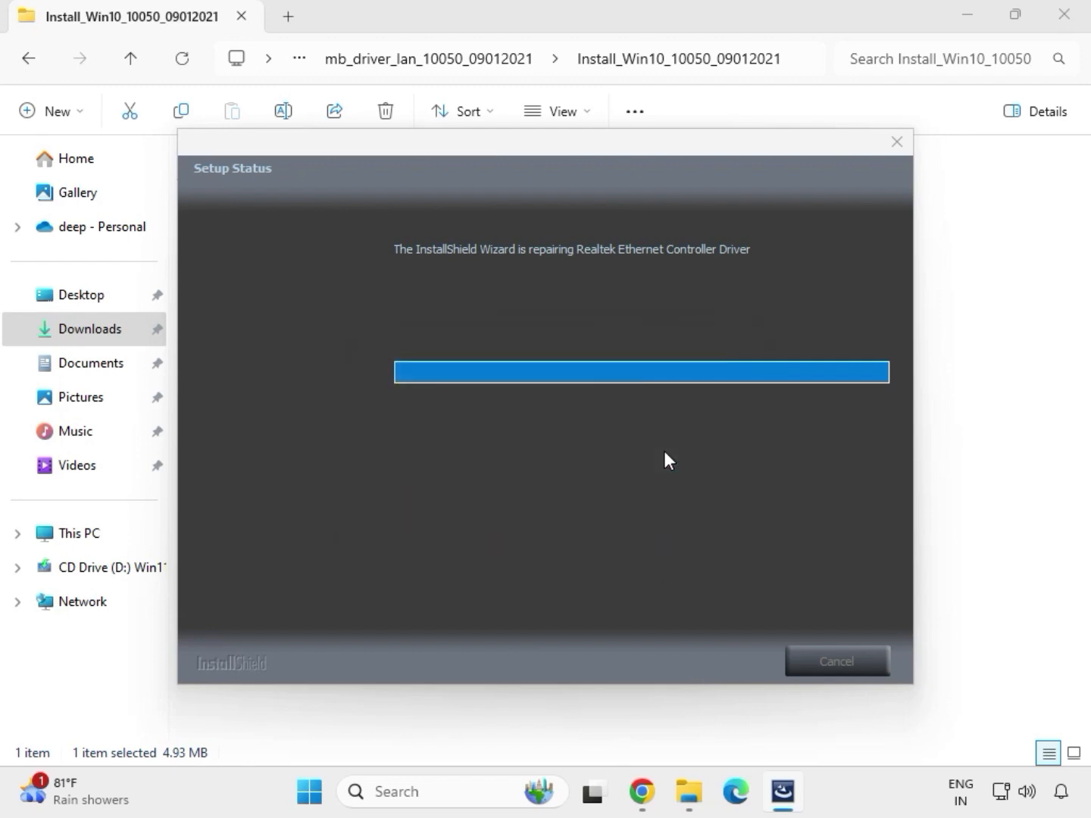
click(671, 661)
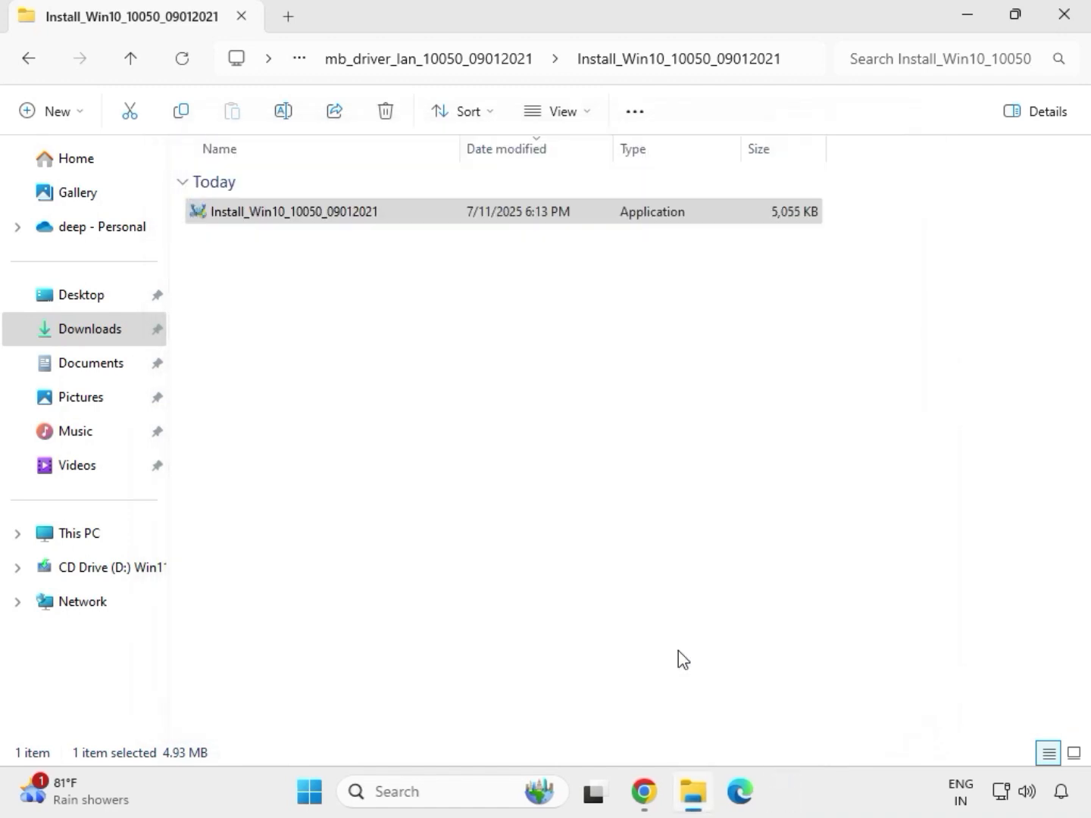
Open the mb_driver_serialio_30.100.2132.2_n folder and try to run SetupSerialIO as administrator, closing its setup dialog.
click(31, 61)
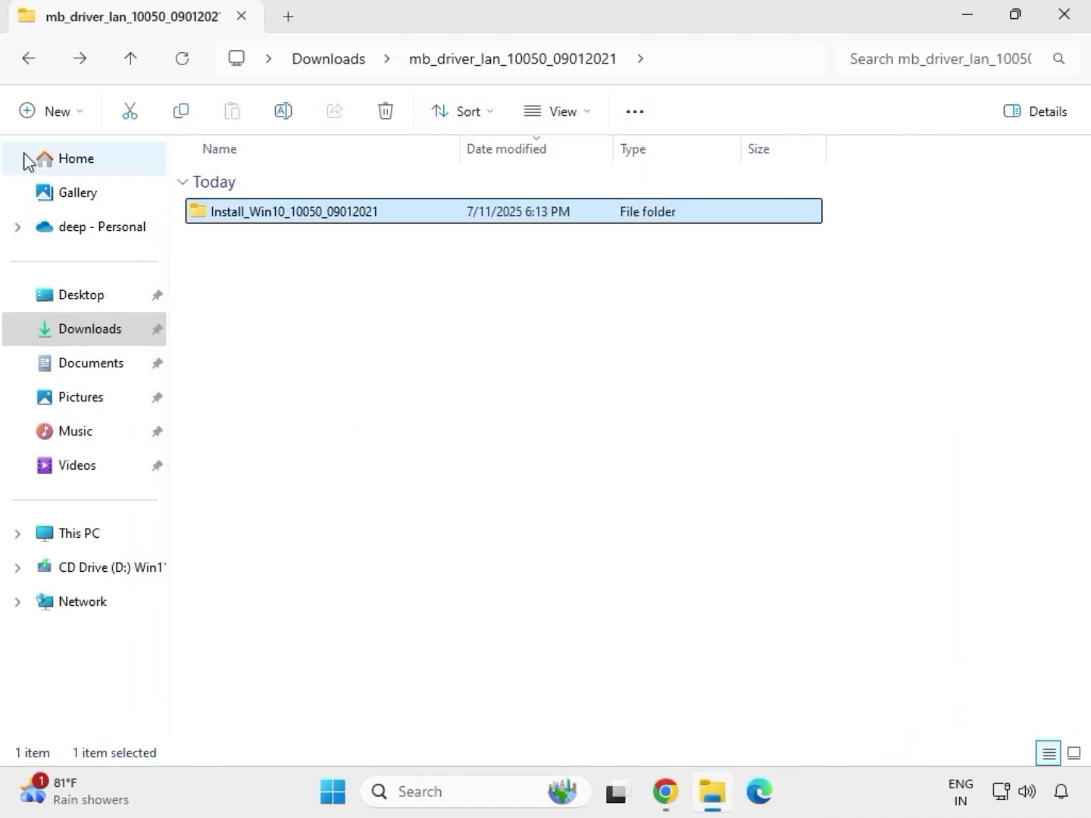
click(25, 60)
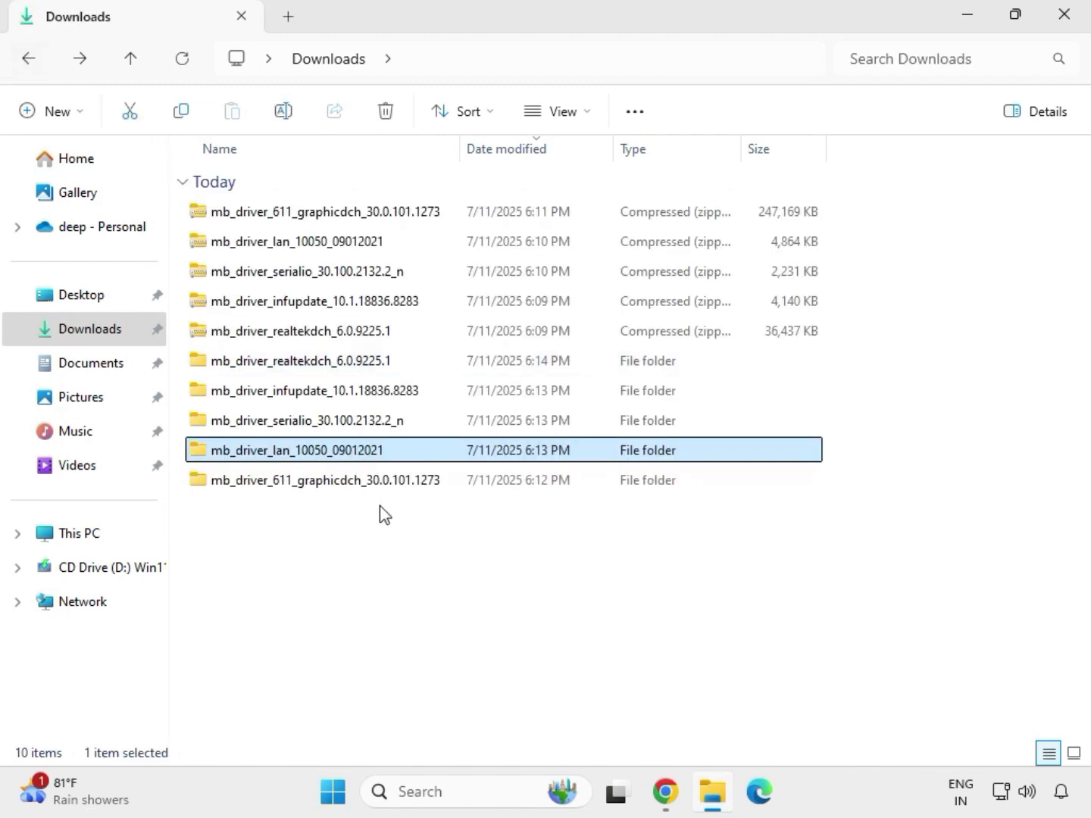
double_click(308, 423)
double_click(324, 210)
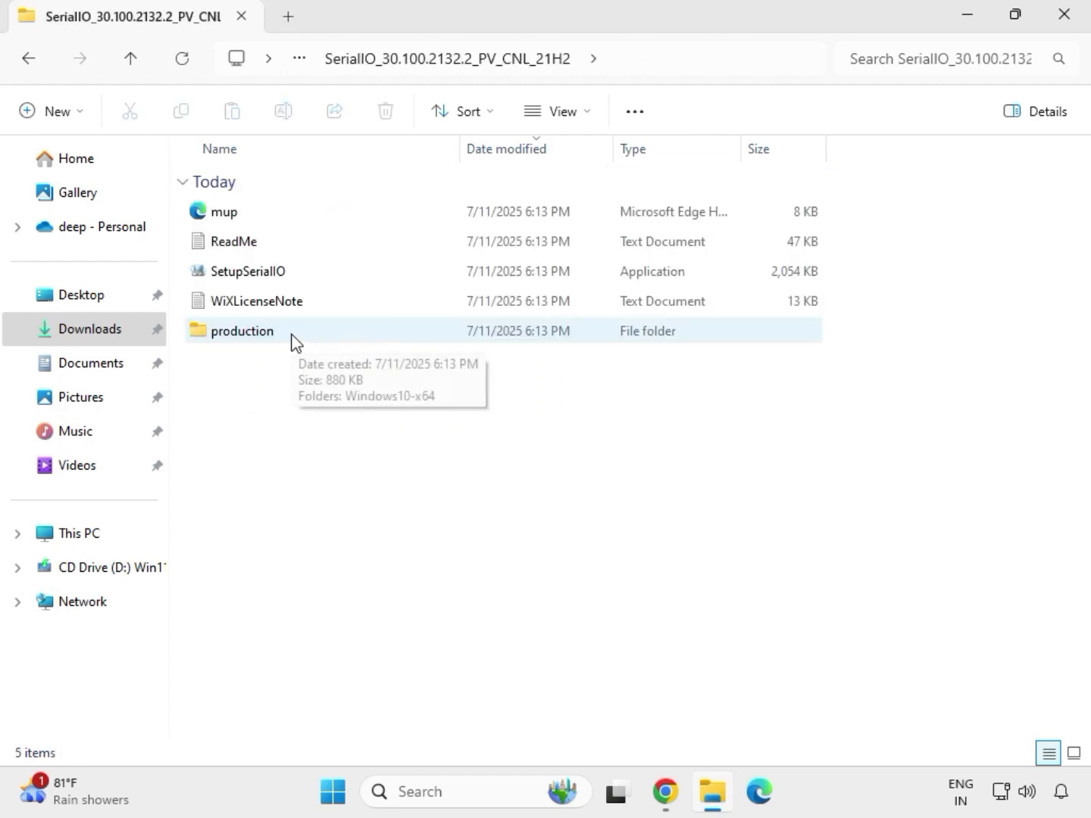
click(273, 281)
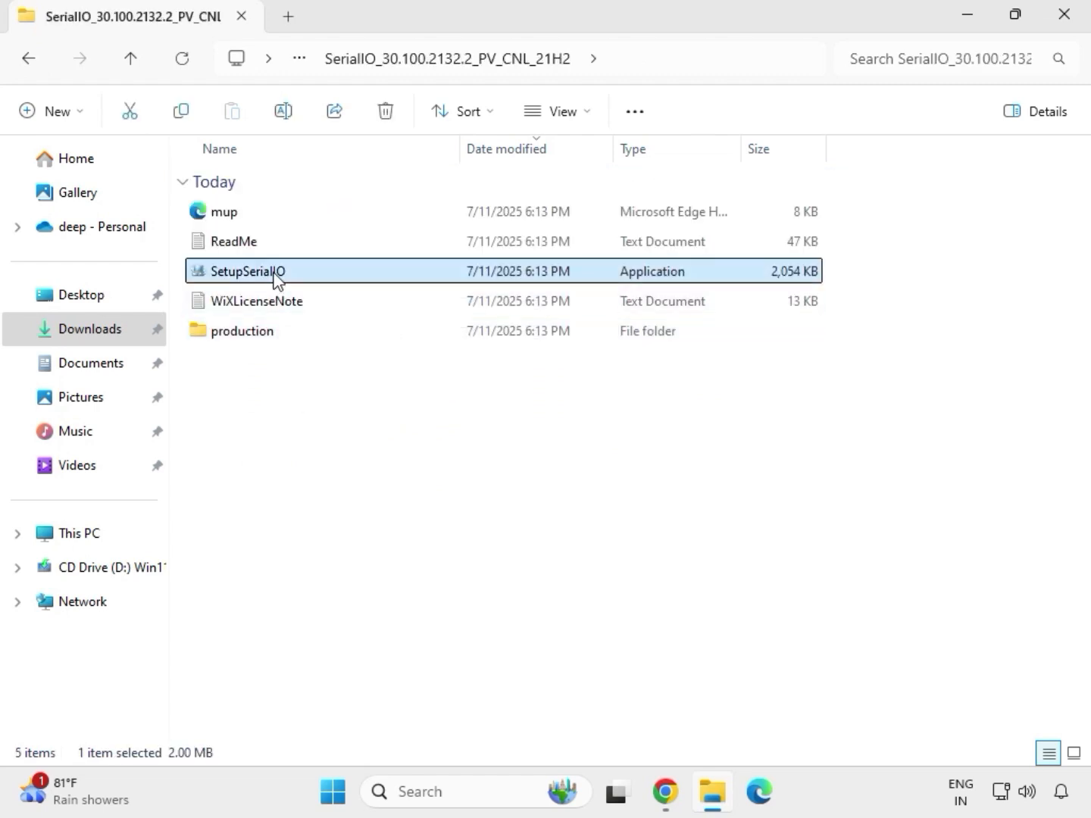
right_click(273, 282)
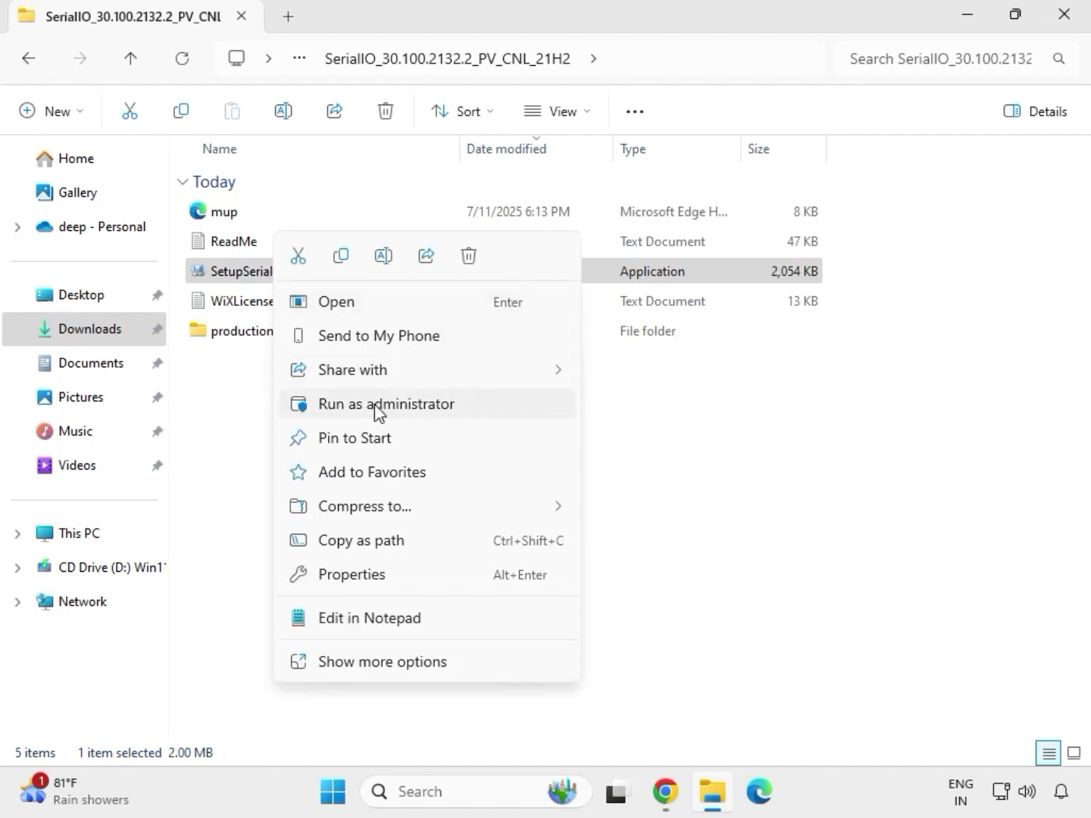
click(378, 407)
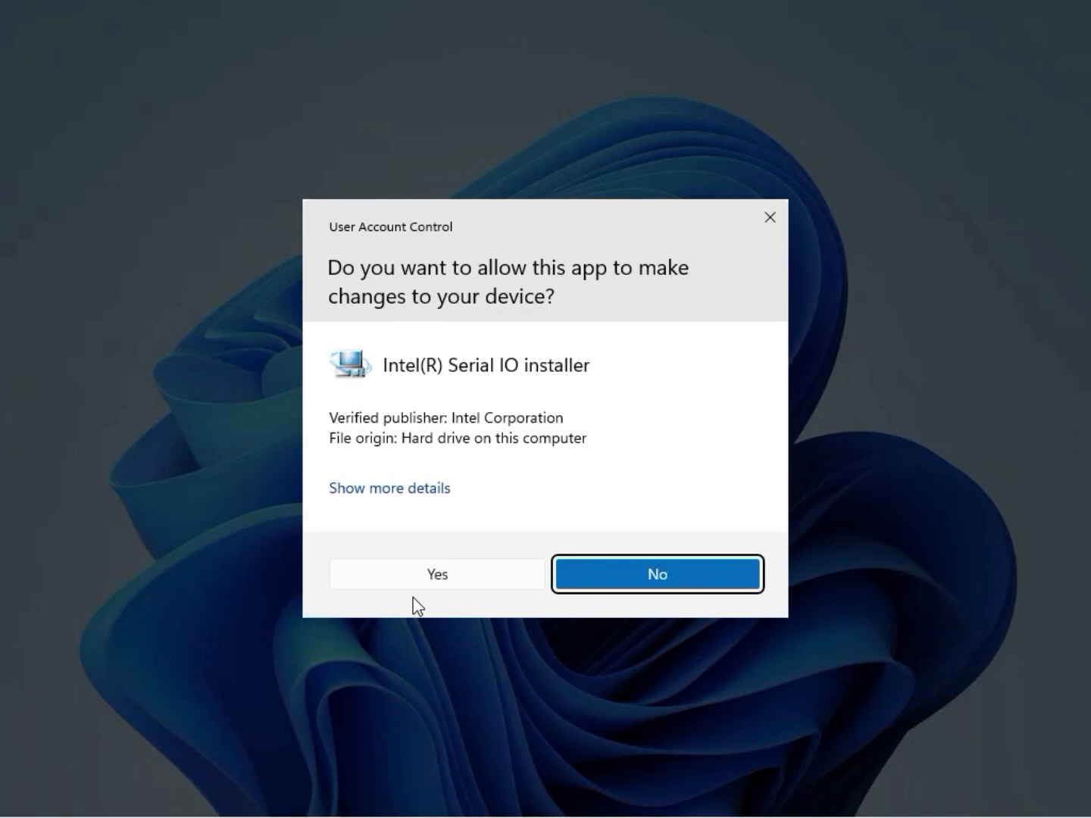
click(429, 581)
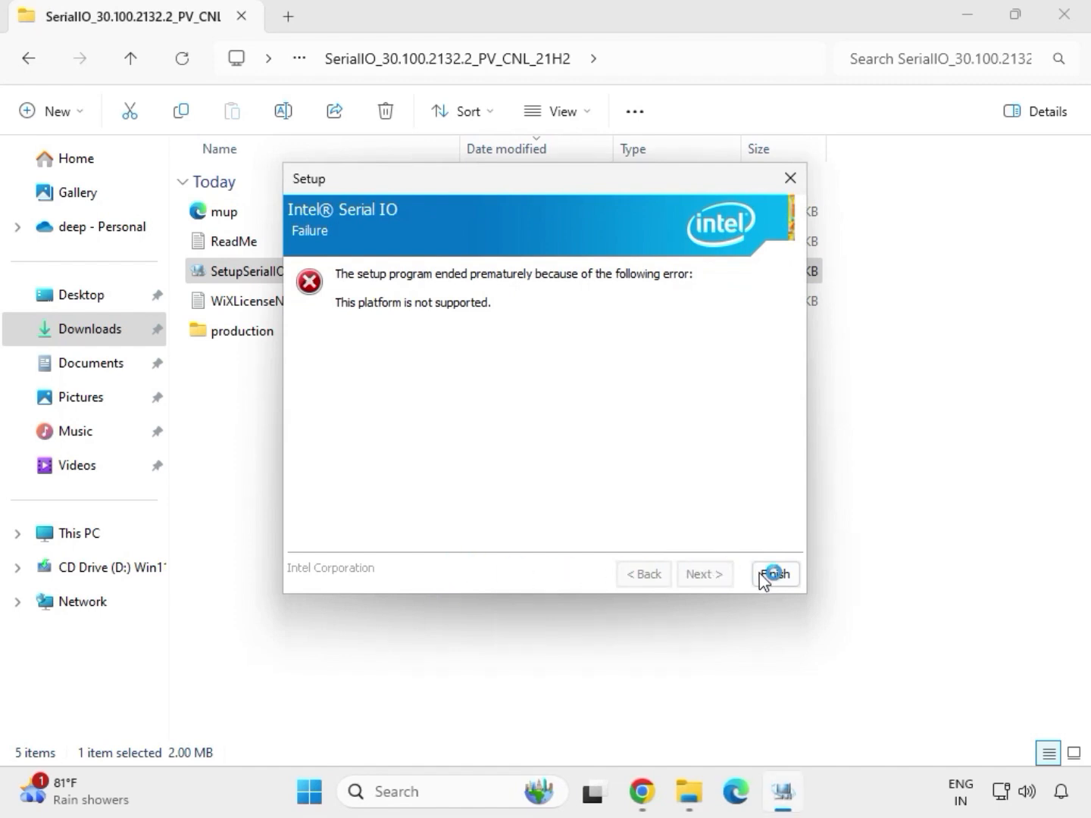
click(774, 576)
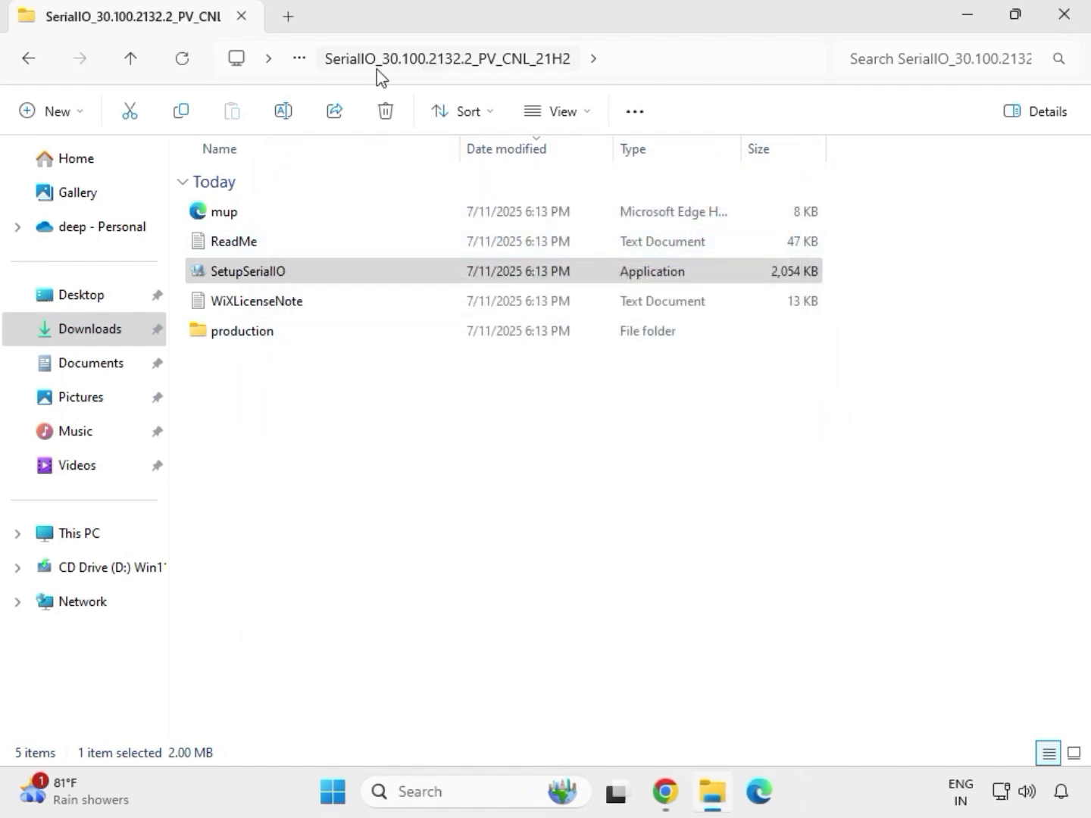
Navigate back to Downloads and into the mb_driver_infupdate_10.1.18836.8283 Chipset-10.1.18836.8283-Public-MUP folder.
click(34, 64)
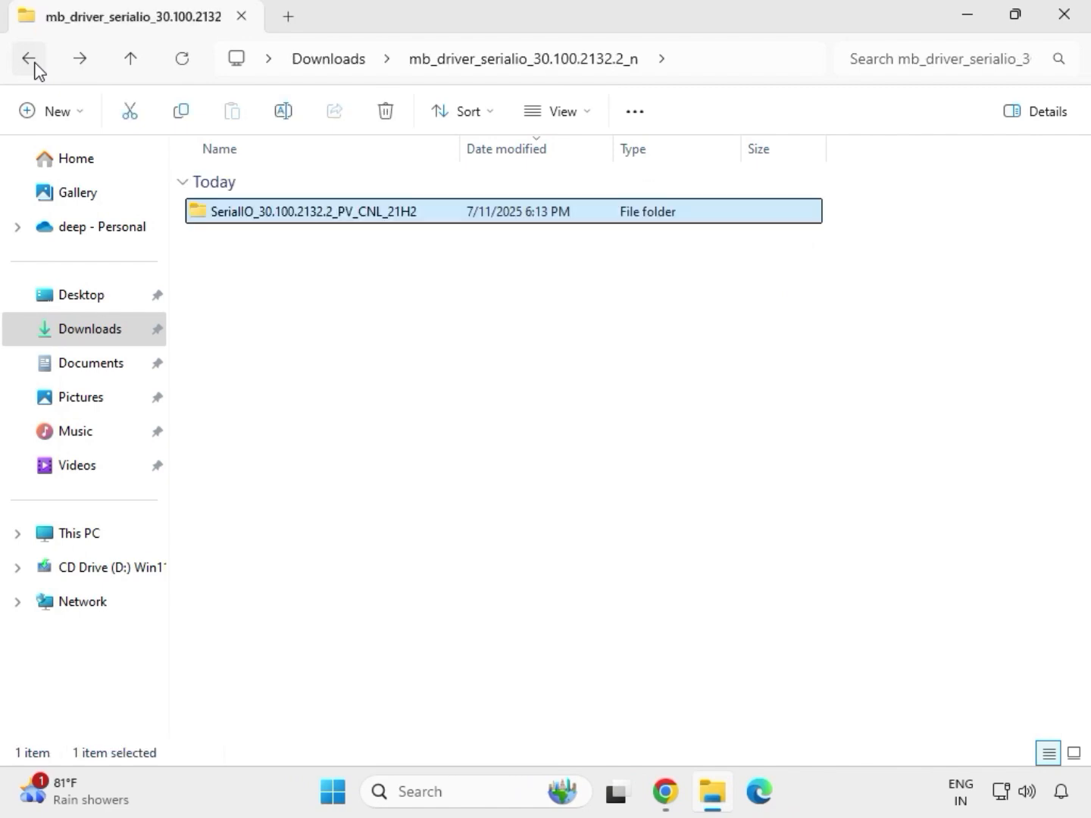
click(35, 65)
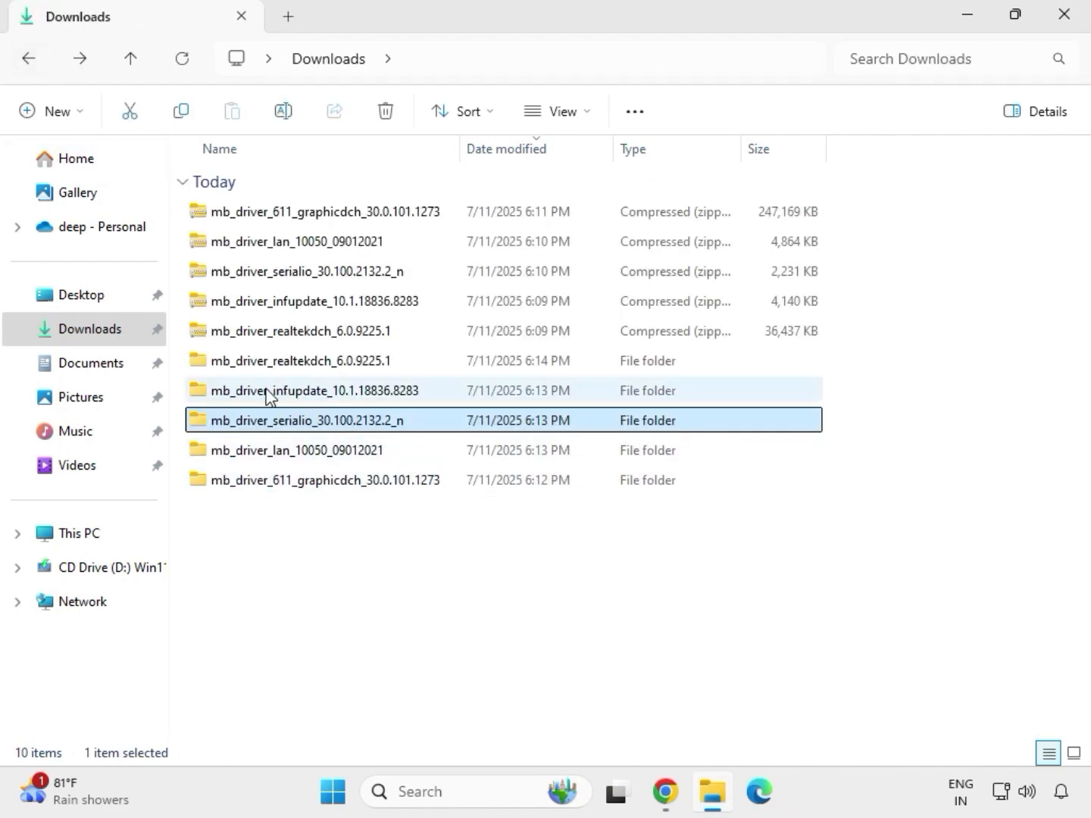
click(285, 400)
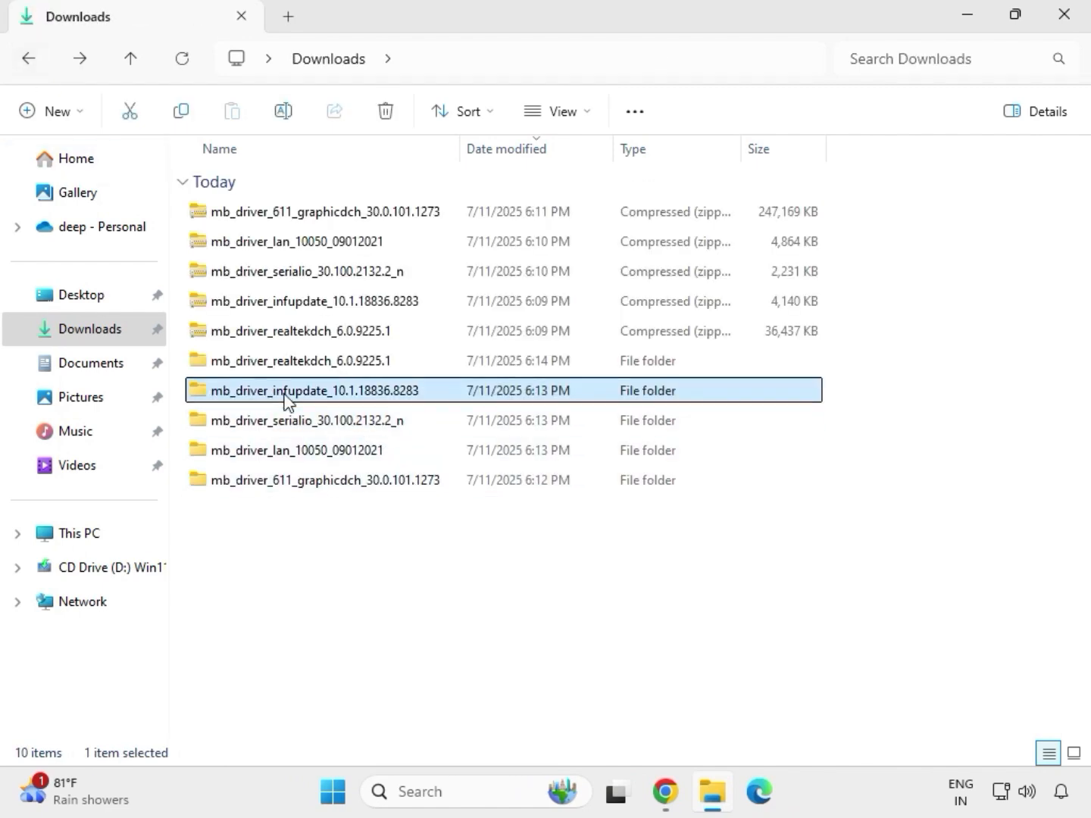
double_click(284, 400)
click(290, 218)
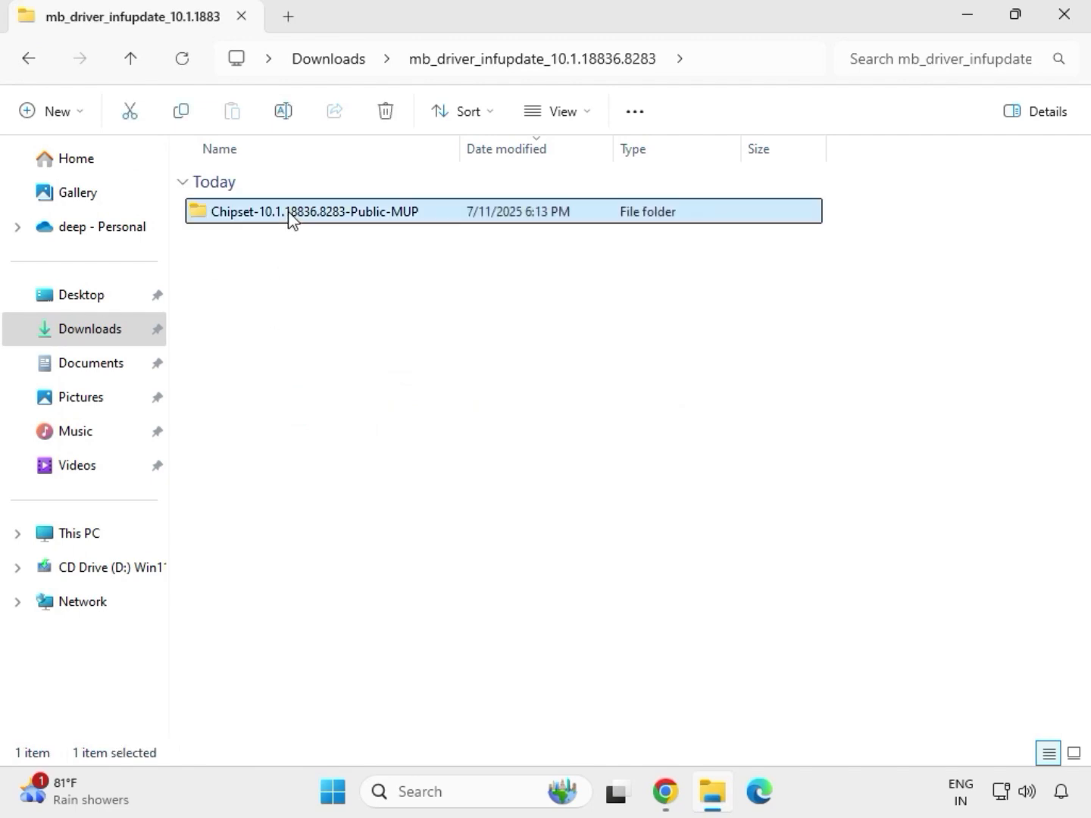
double_click(289, 218)
click(313, 253)
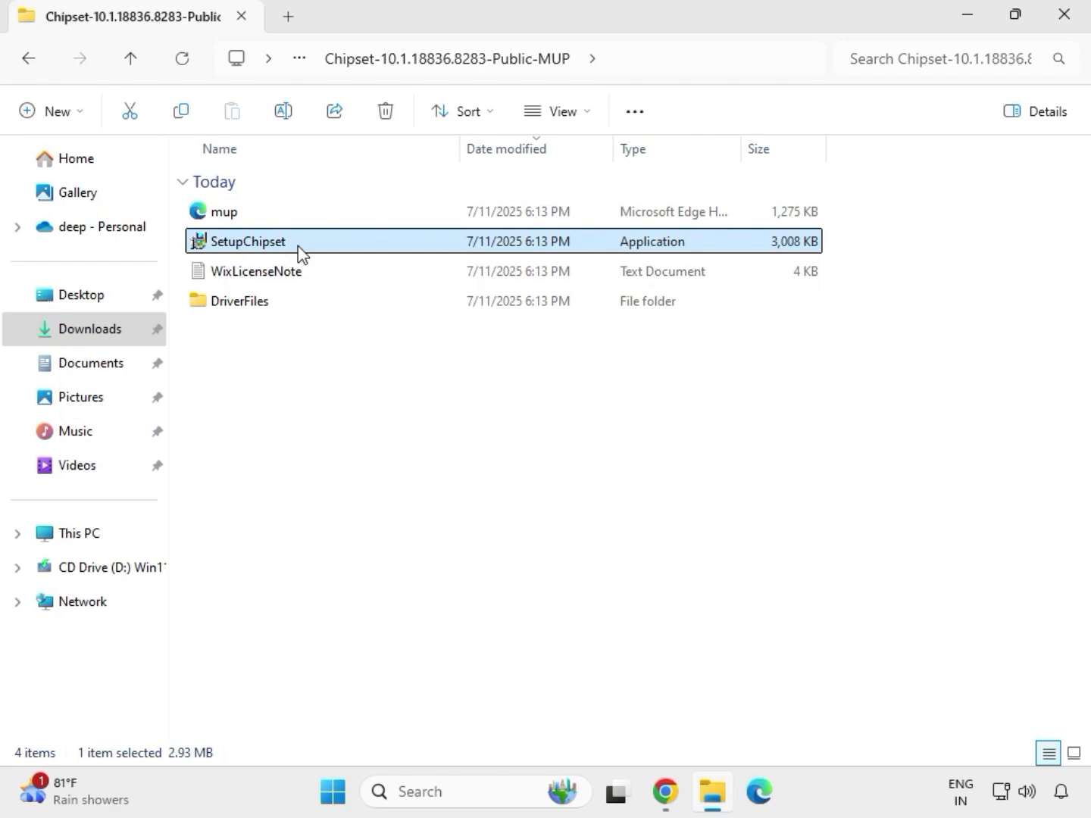
Try to install Intel Chipset Device Software by running SetupChipset as administrator through its welcome and readme pages.
right_click(301, 253)
click(386, 402)
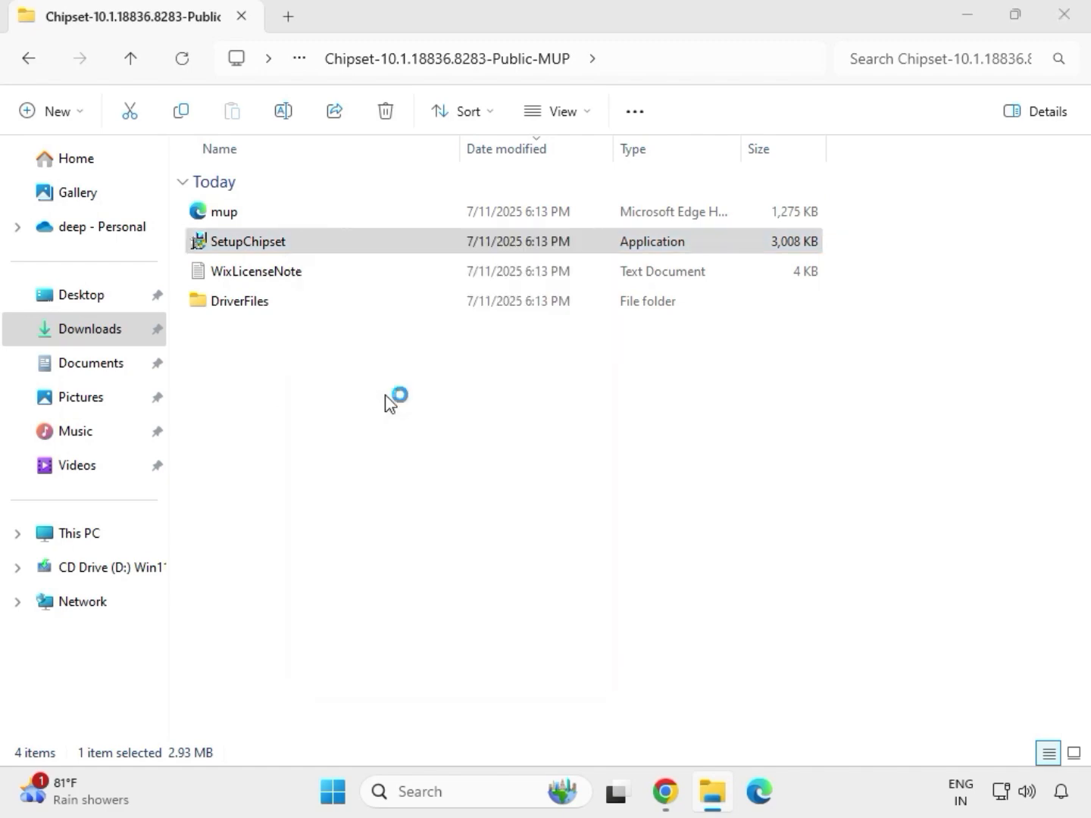
click(435, 586)
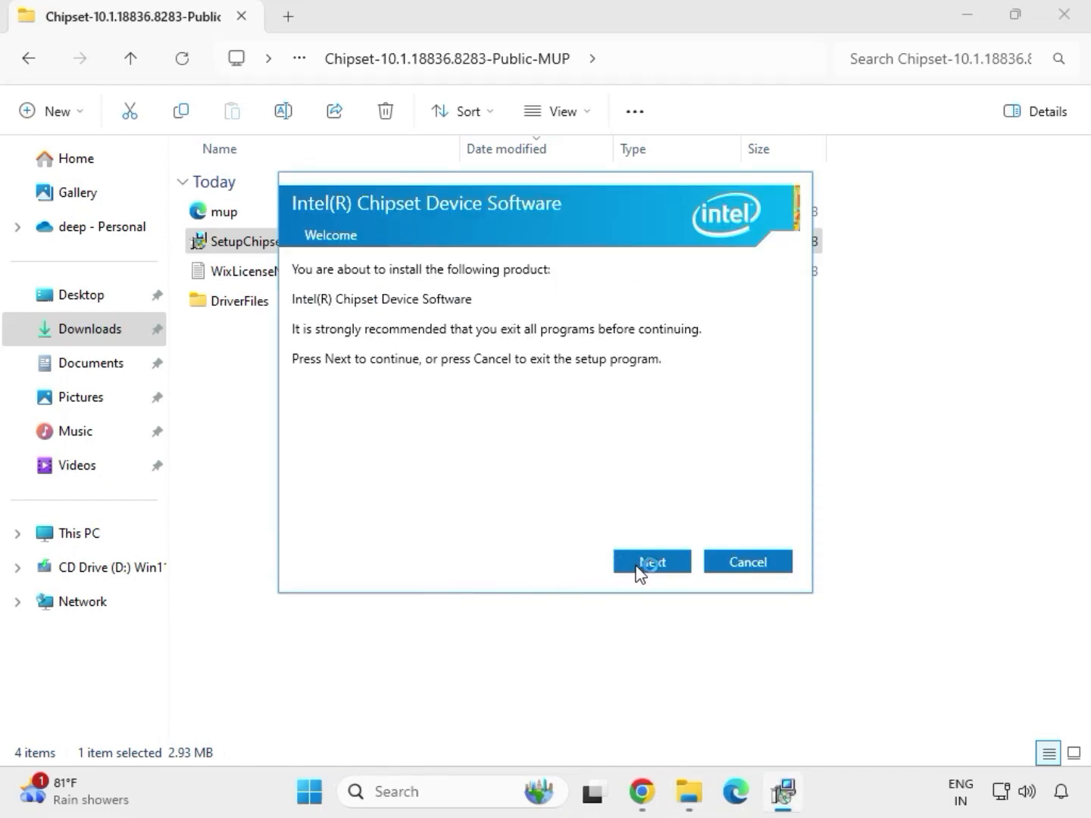
click(638, 569)
click(639, 569)
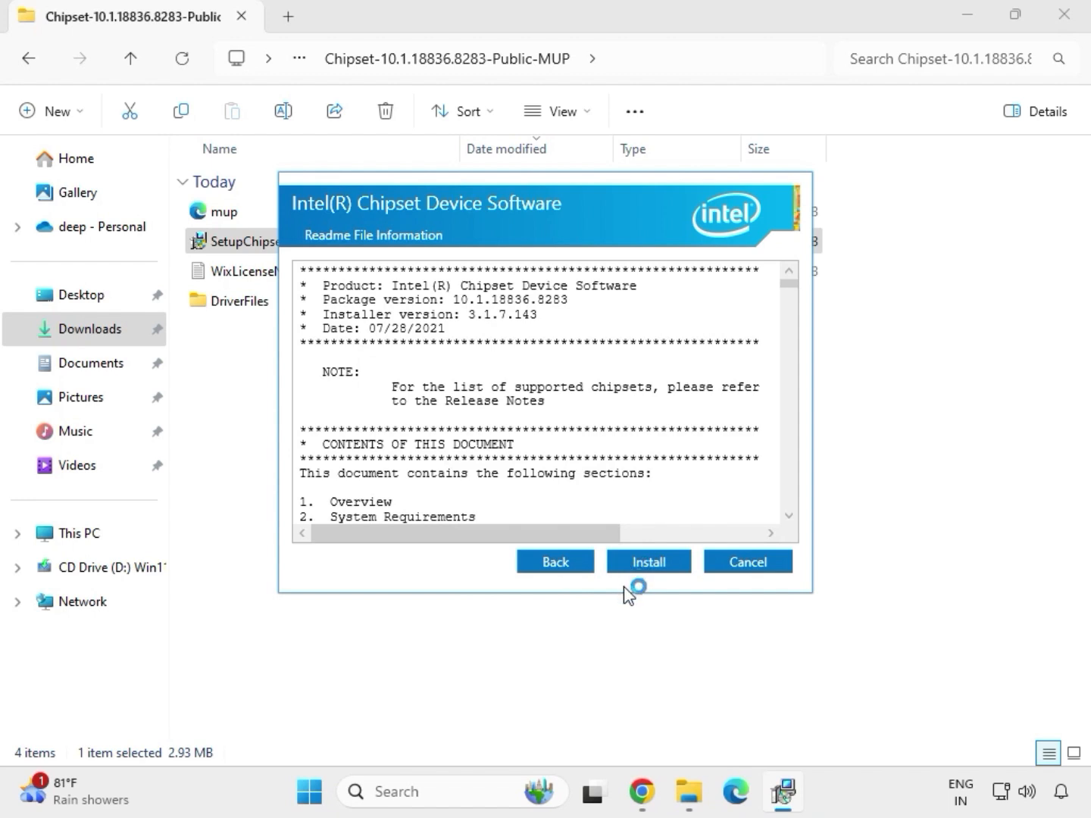
click(670, 569)
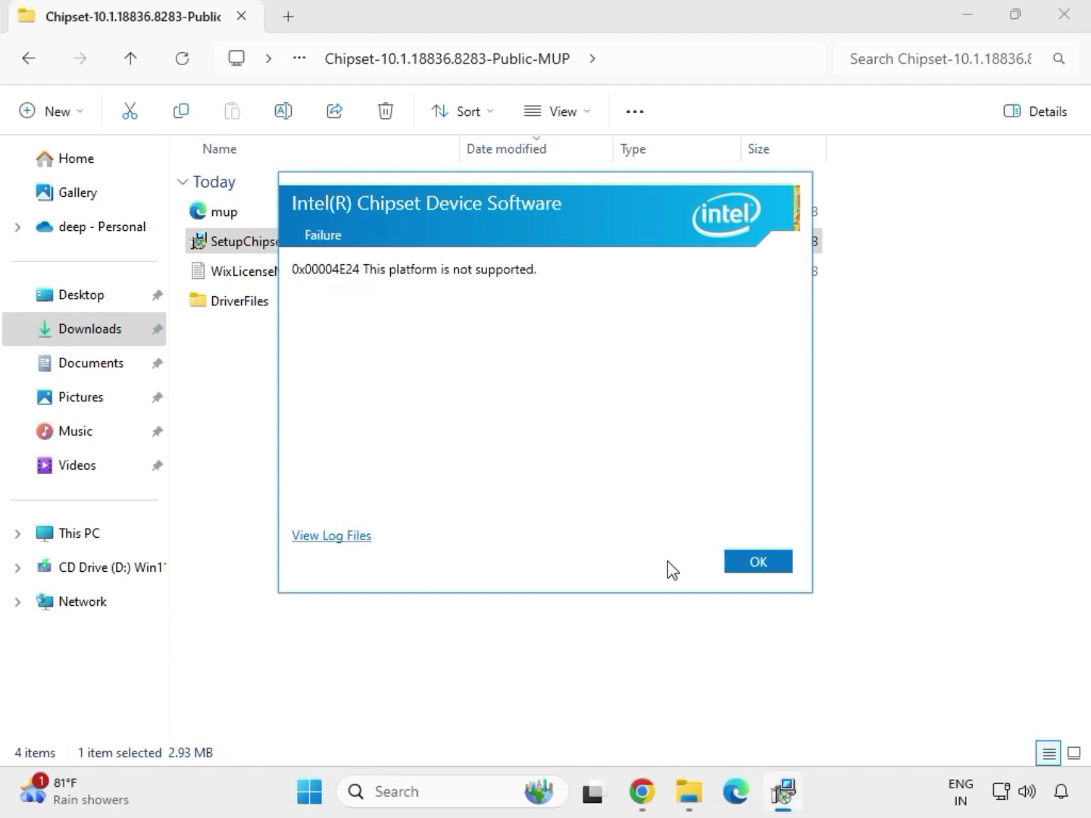
click(737, 569)
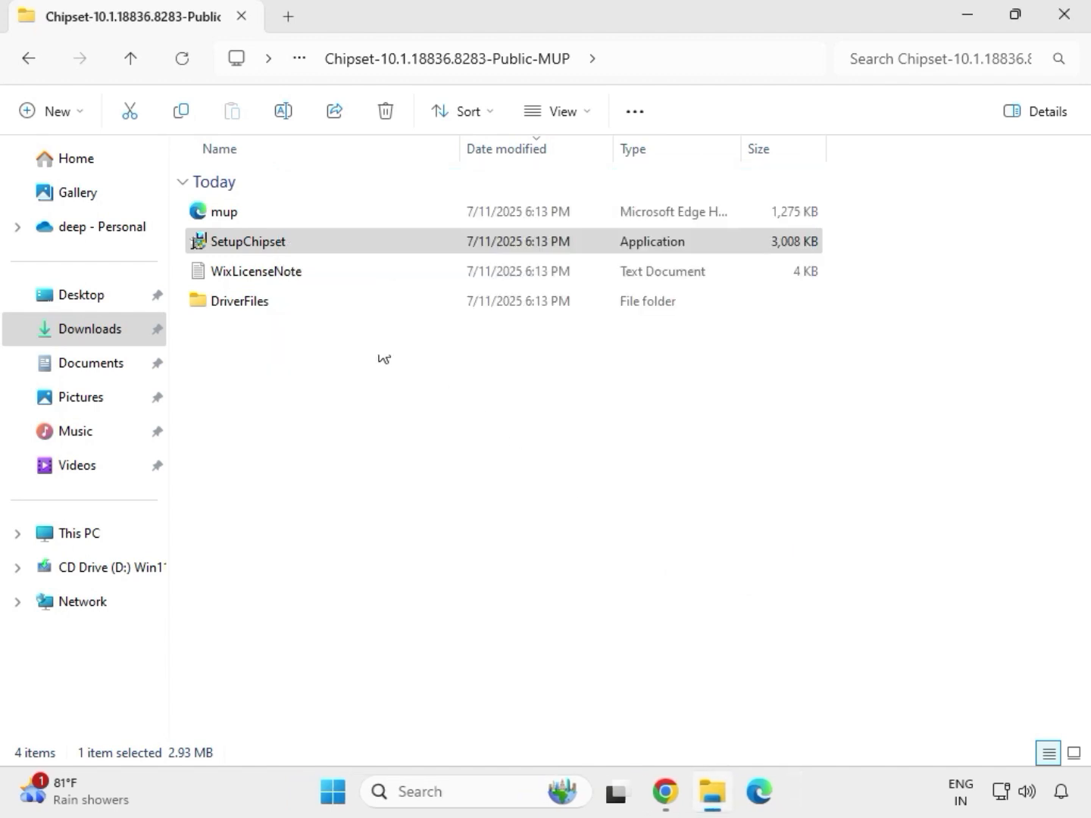
Return to Downloads, open the mb_driver_realtekdch_6.0.9225.1 folder, and go back to Downloads.
click(351, 237)
key(BackSpace)
key(BackSpace)
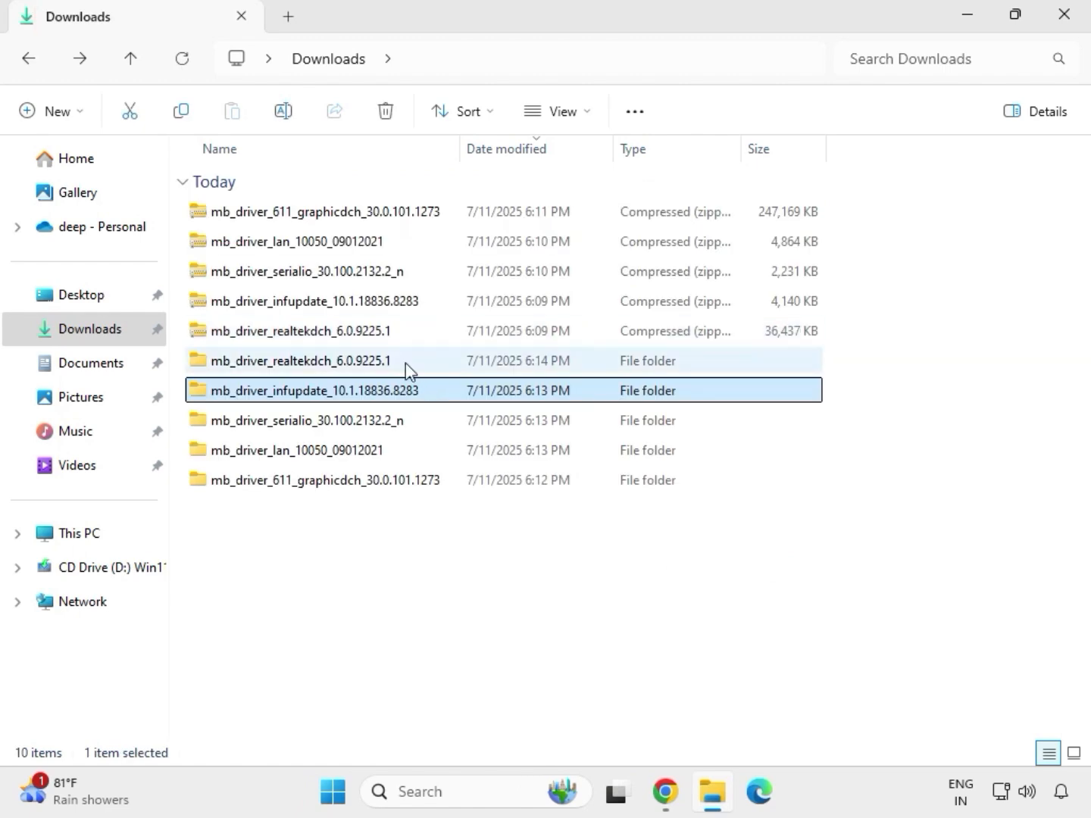
double_click(406, 363)
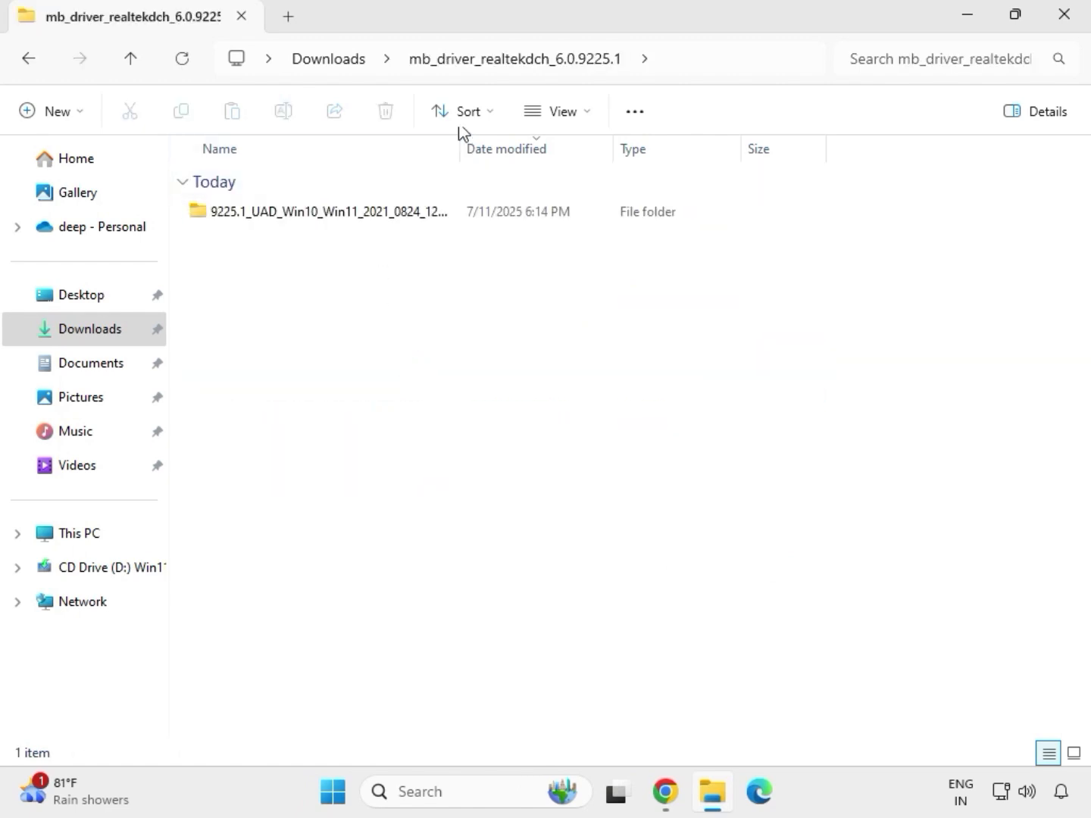
click(335, 62)
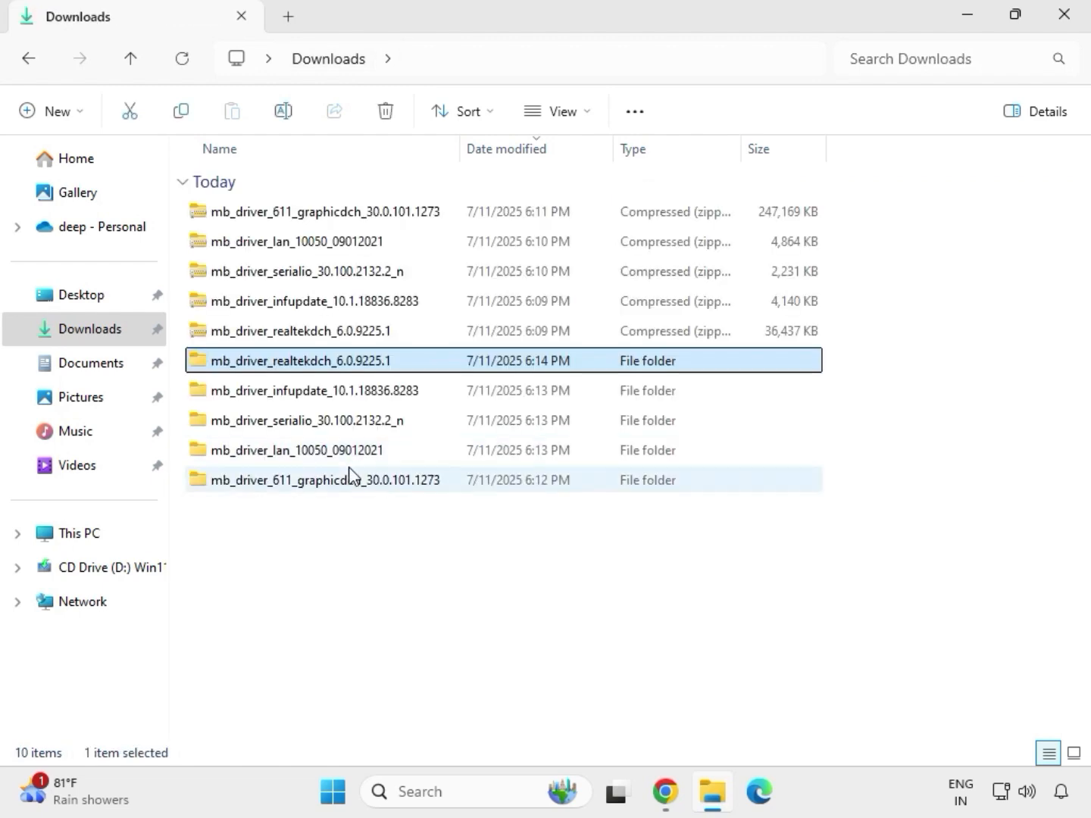
Open the mb_driver_611_graphicdch_30.0.101.1273 folder and try to run its graphics driver installer as administrator.
click(318, 486)
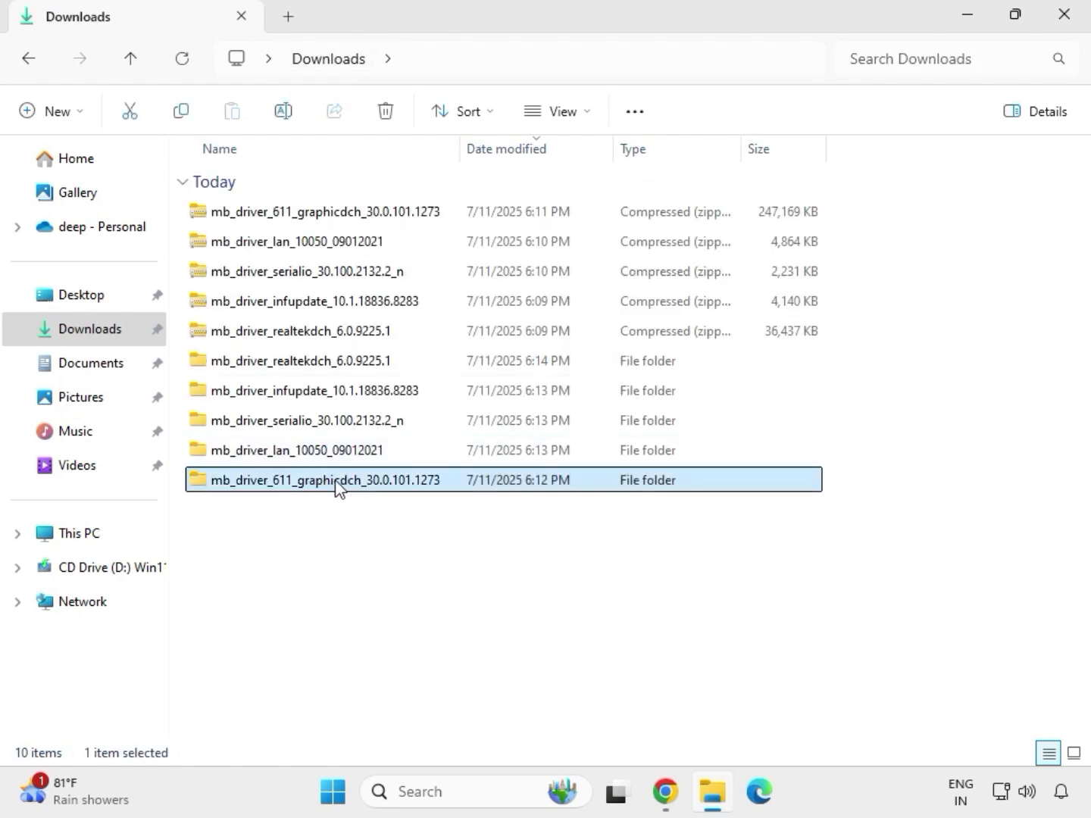
double_click(336, 485)
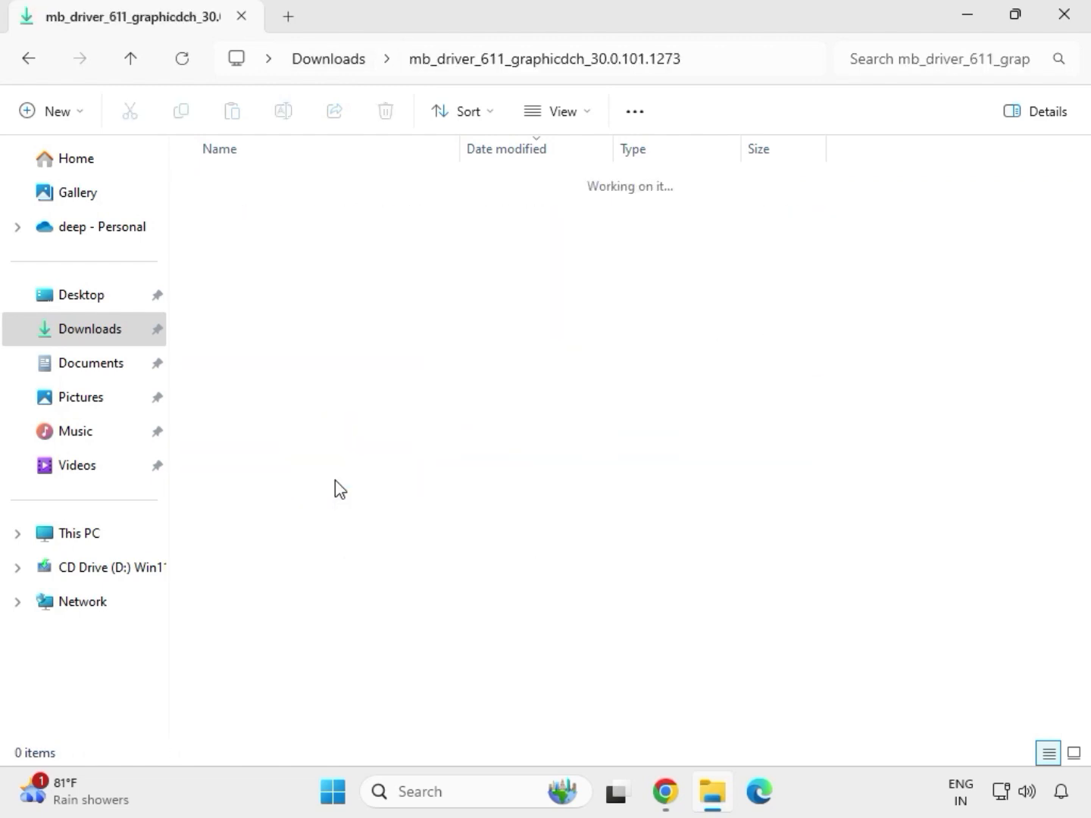
click(300, 215)
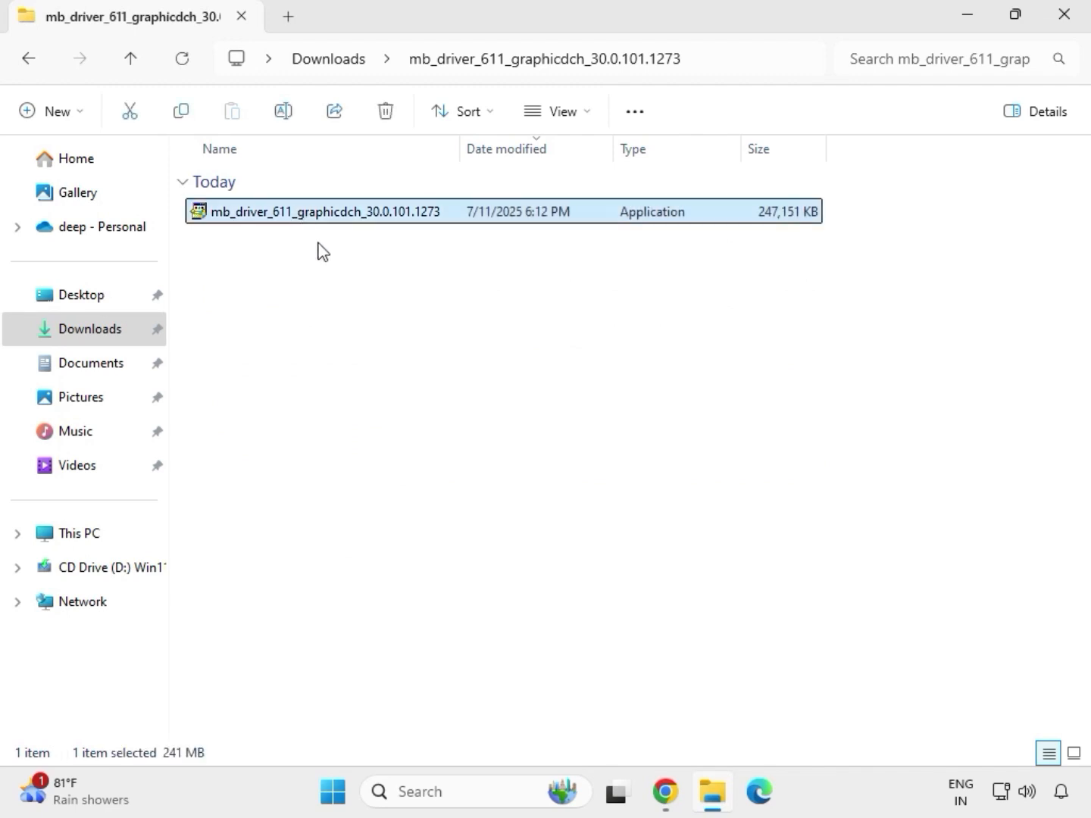
right_click(319, 214)
click(416, 386)
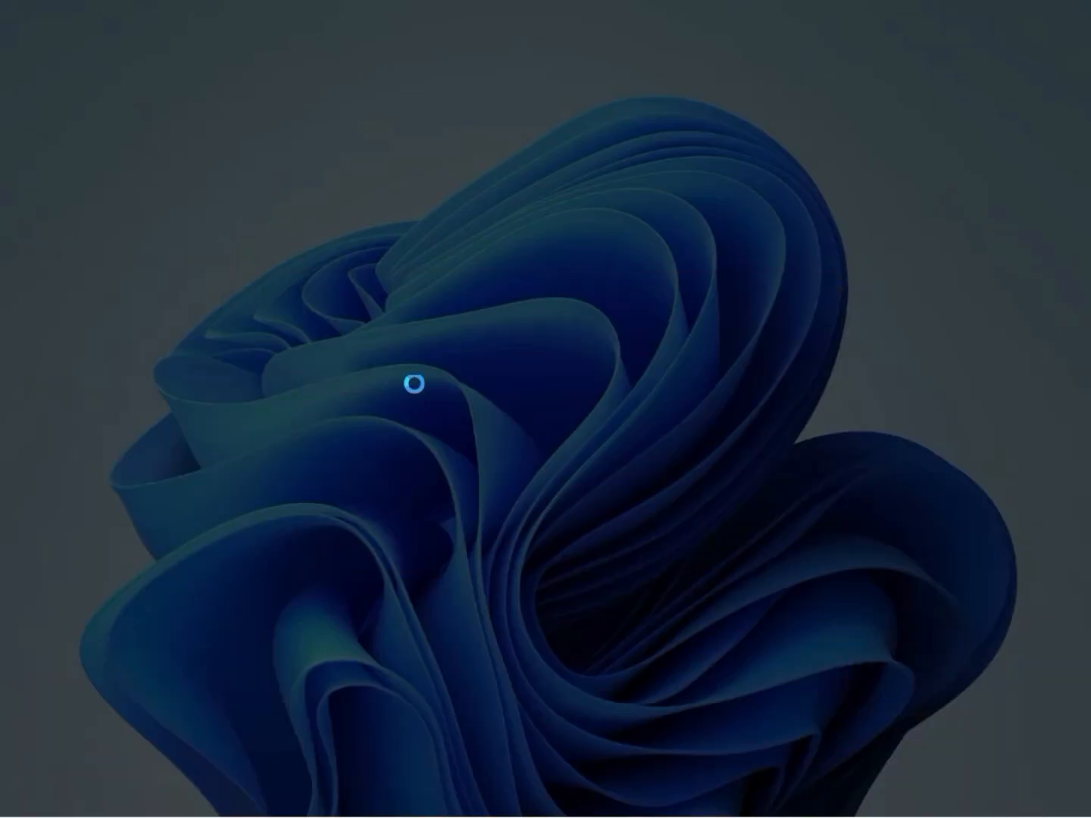
click(422, 581)
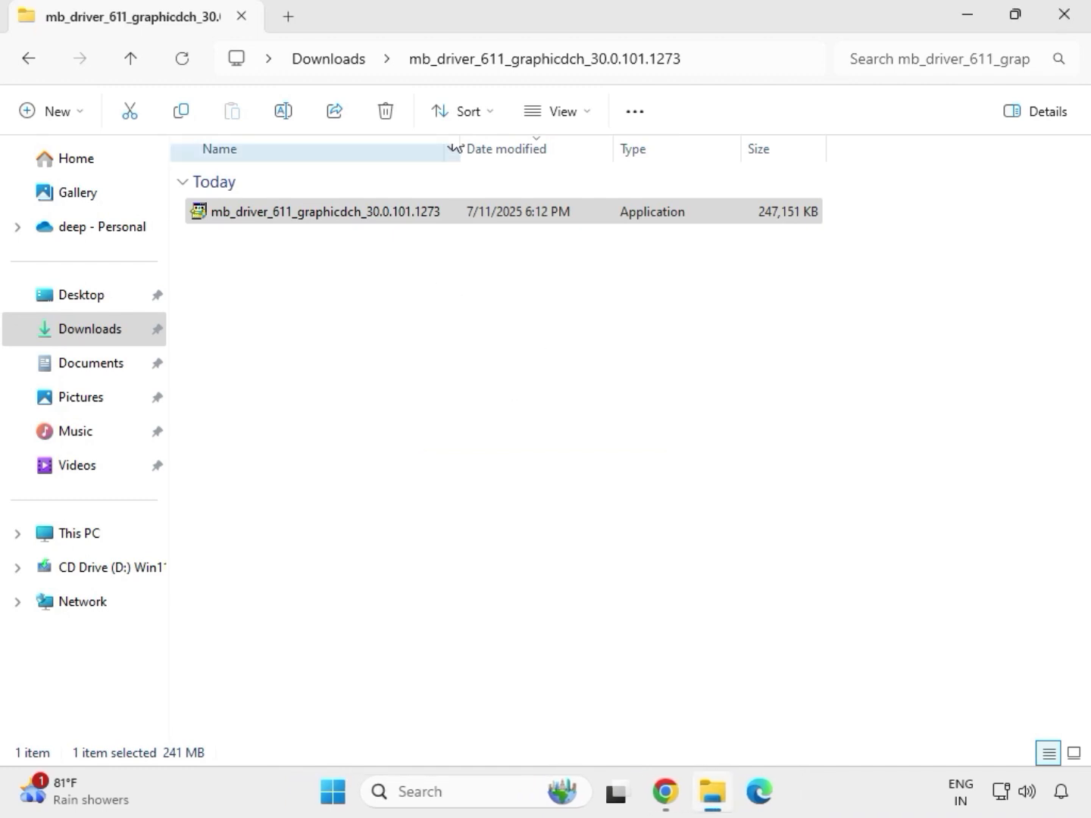
Run Setup from the mb_driver_realtekdch_6.0.9225.1 9225.1_UAD_Win10_Win11 folder as administrator and finish the Realtek Audio Driver wizard.
click(340, 60)
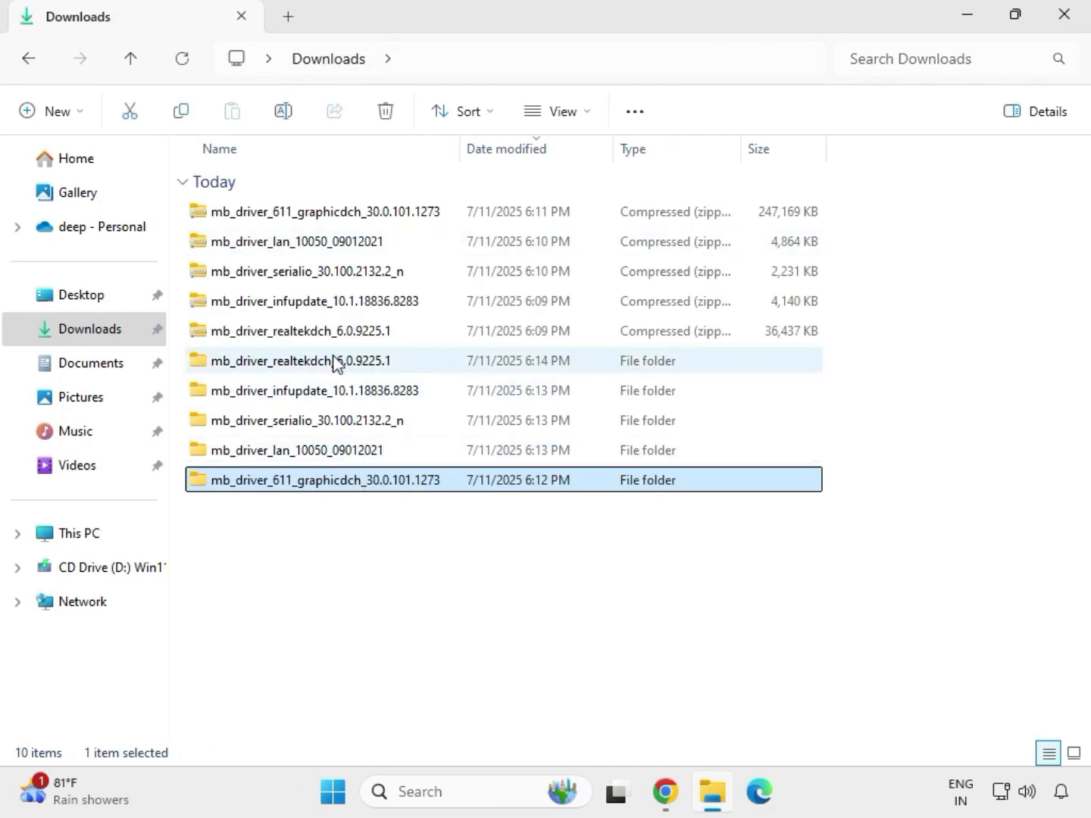
double_click(336, 363)
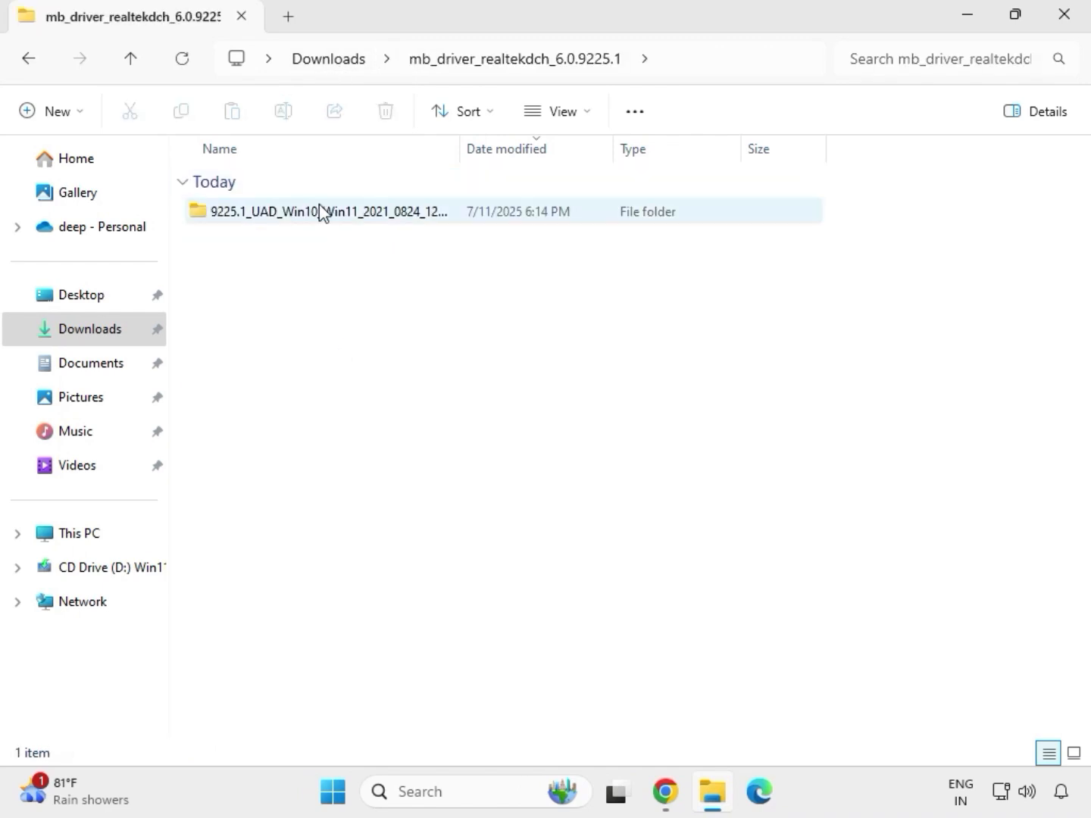
double_click(318, 205)
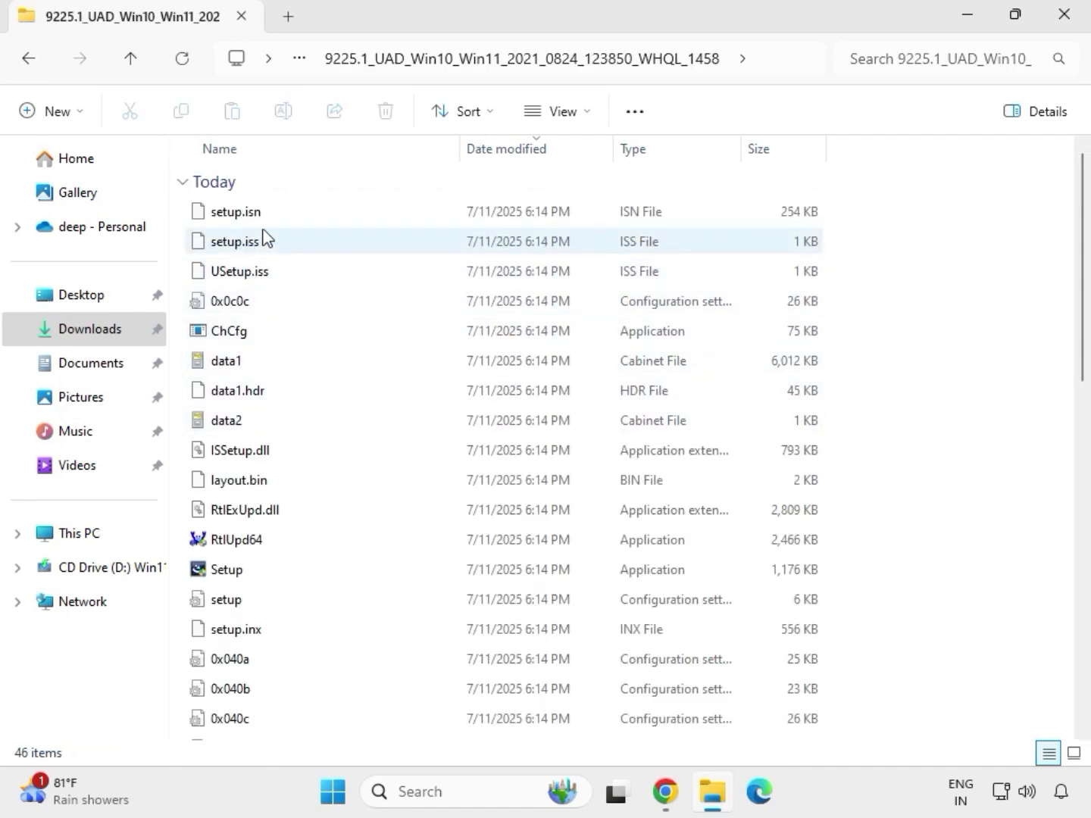
click(294, 572)
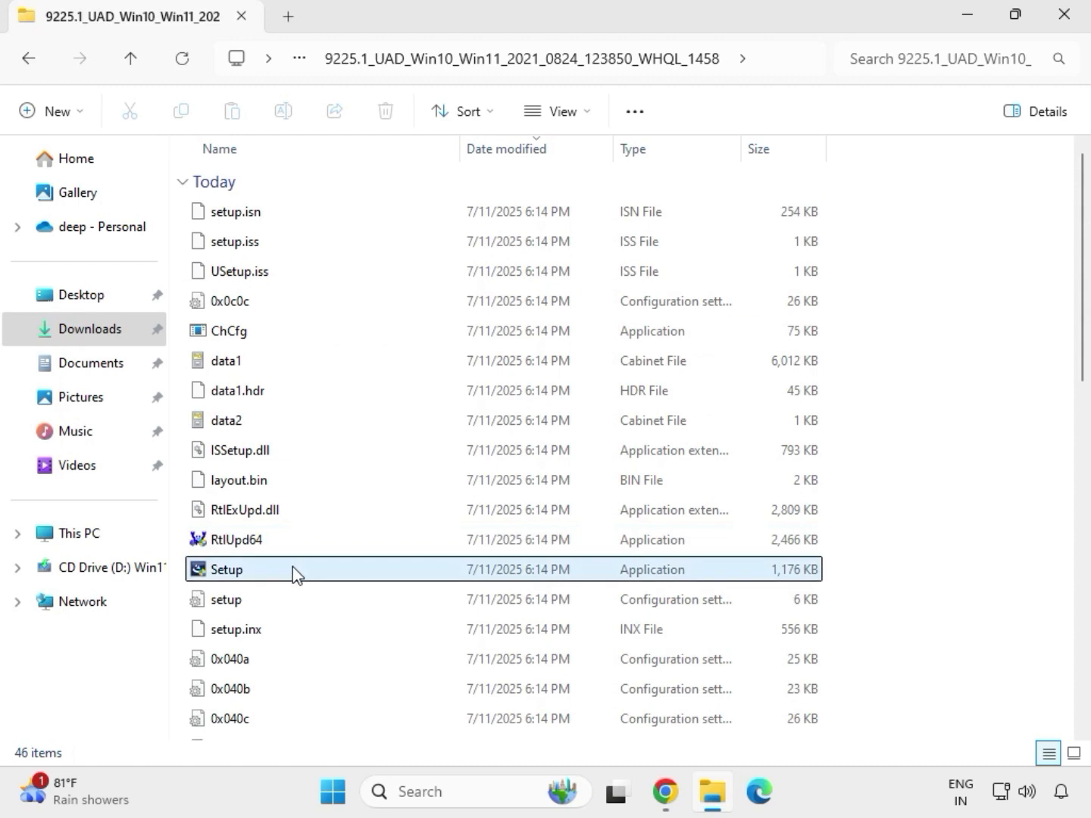
right_click(251, 578)
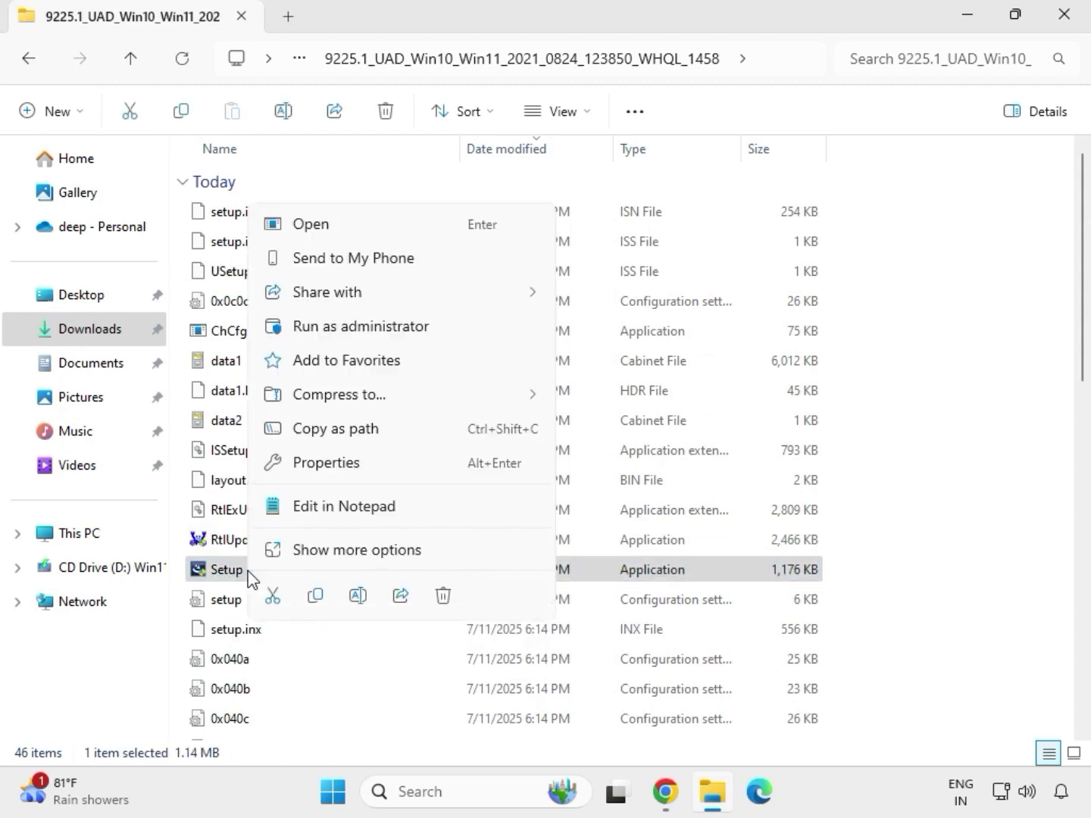
click(335, 332)
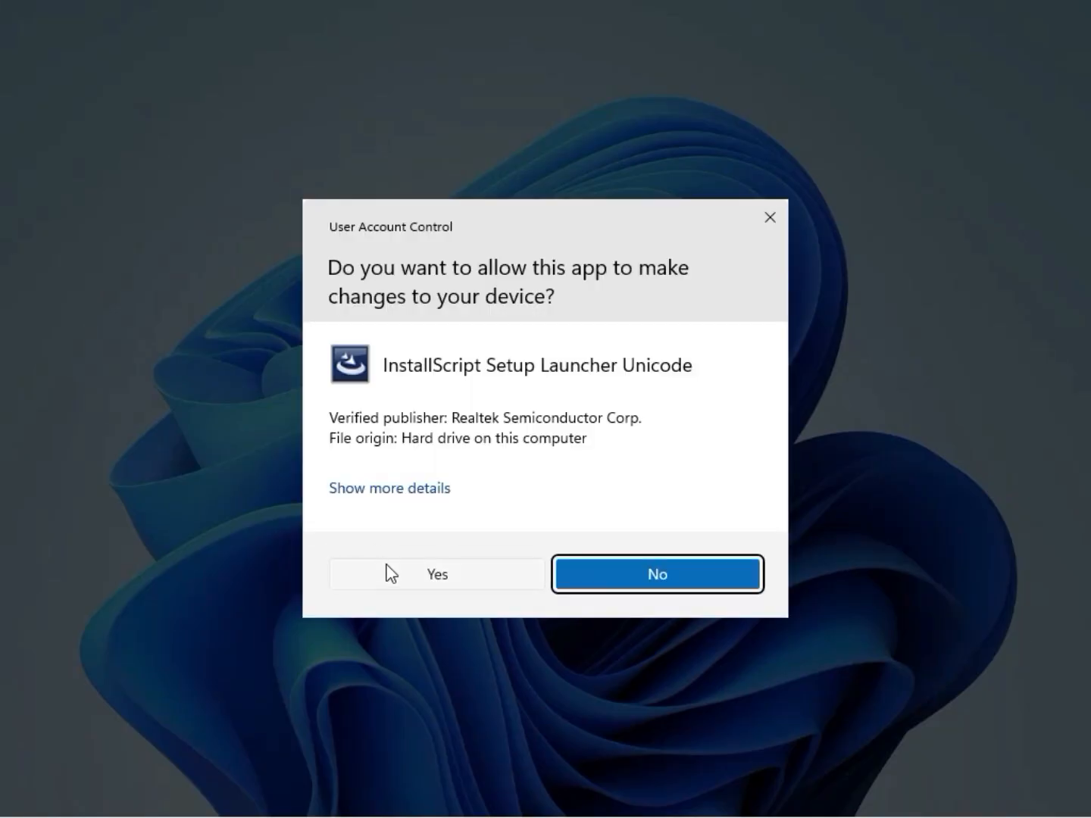
click(390, 573)
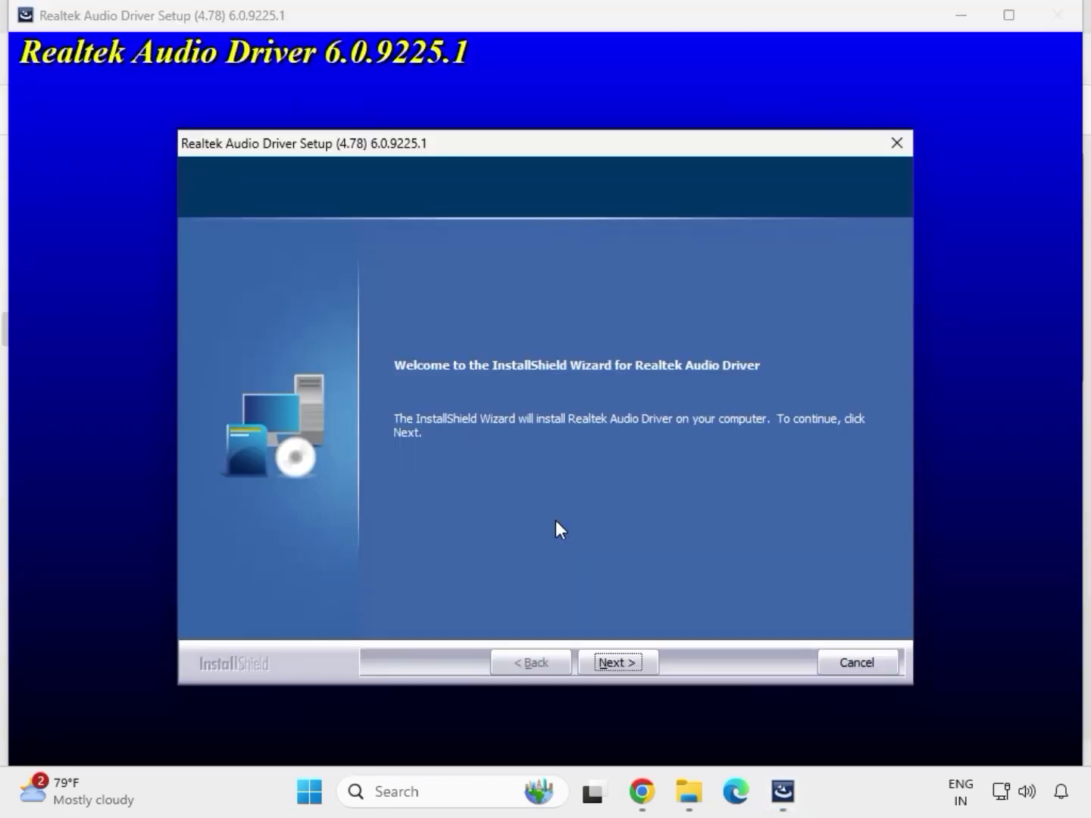
click(618, 662)
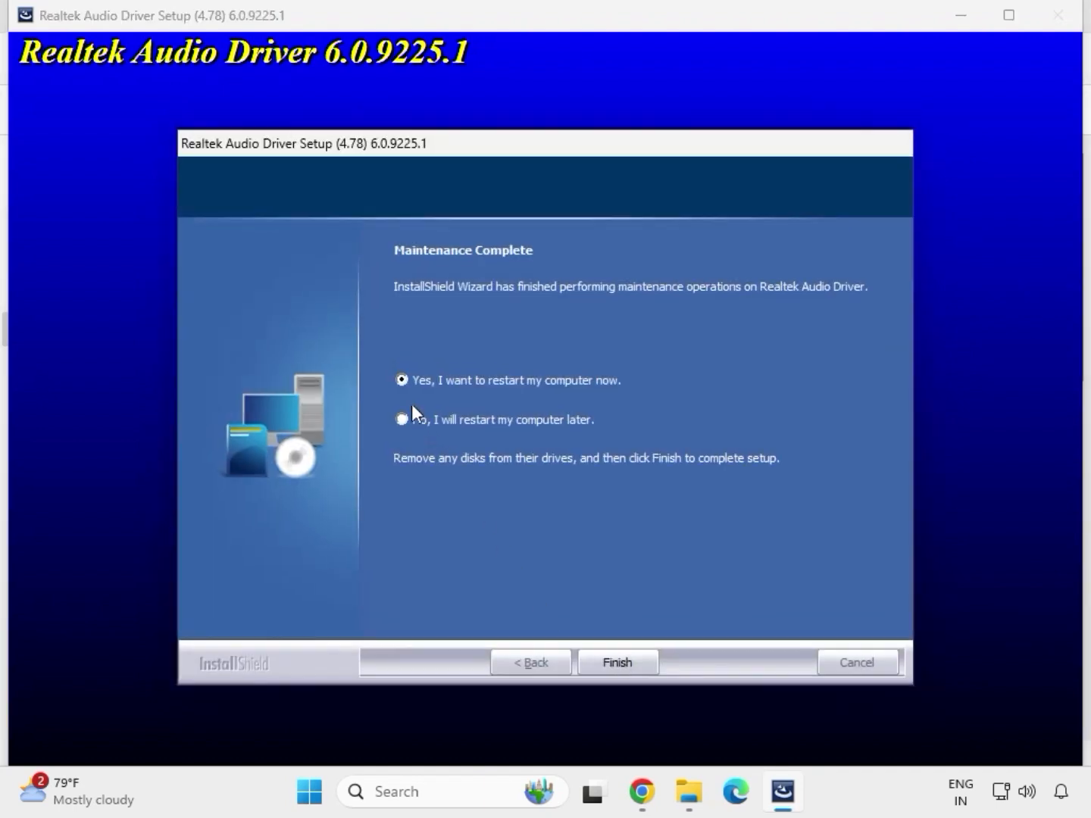
click(613, 663)
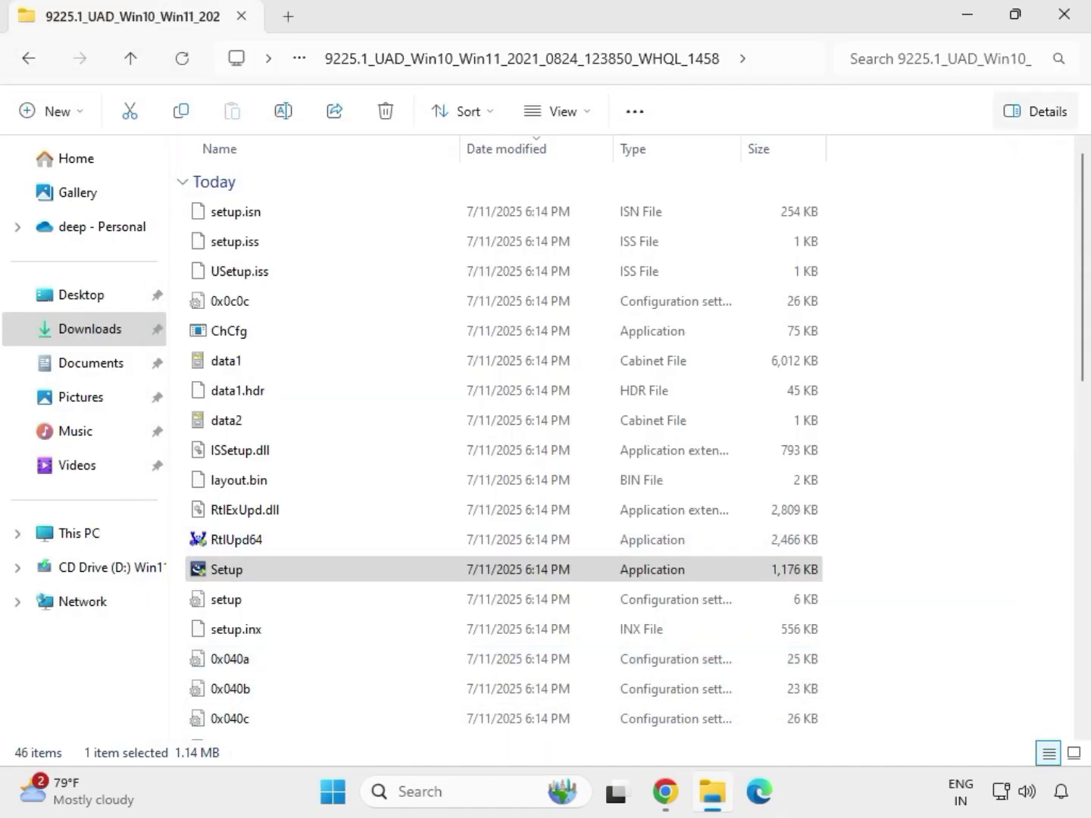